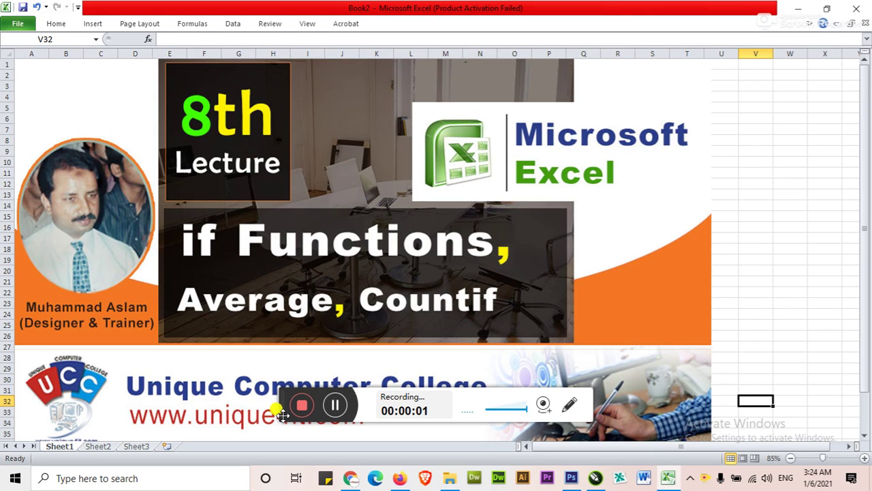
Show the full set of ribbon commands above the worksheet.
{"action": "left_click_drag", "start_coordinate": [283, 415], "coordinate": [783, 428]}
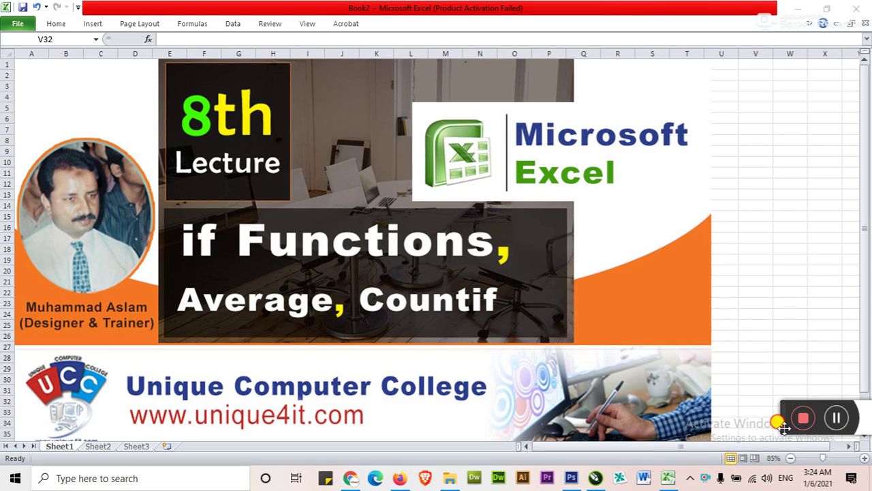
{"action": "left_click", "coordinate": [744, 239]}
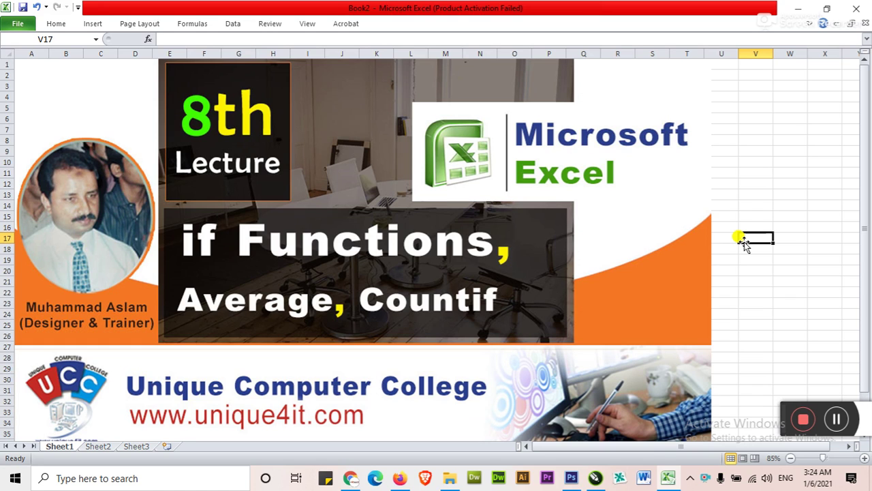
{"action": "key", "text": "ctrl+F1"}
{"action": "left_click", "coordinate": [741, 223]}
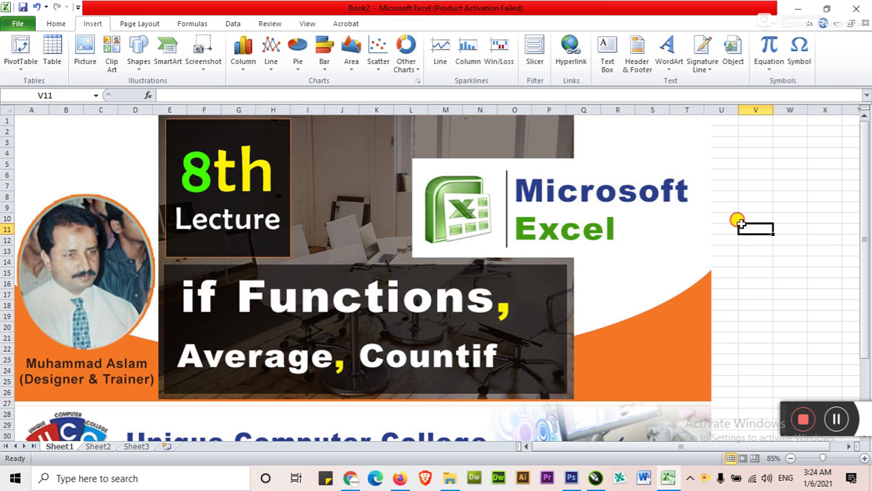
Switch to the empty worksheet Sheet3, enlarge the view to 190% and select cell B2.
{"action": "left_click", "coordinate": [100, 446]}
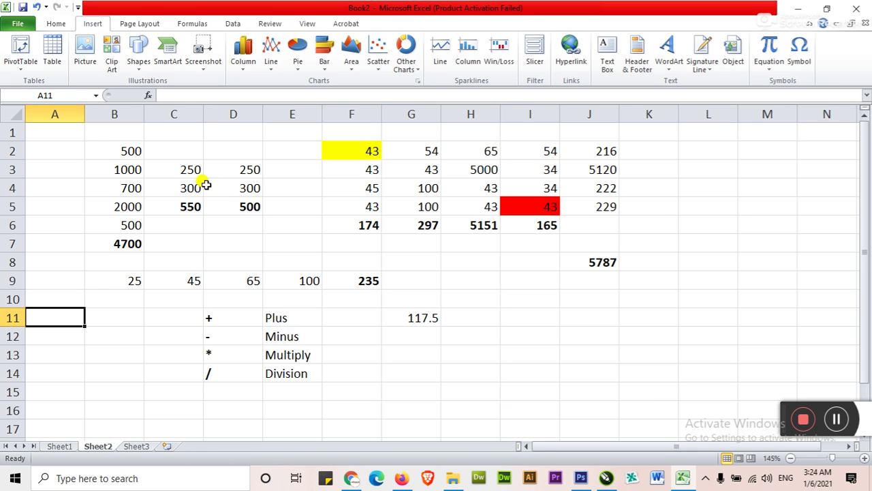
{"action": "left_click", "coordinate": [140, 446]}
{"action": "left_click", "coordinate": [126, 163]}
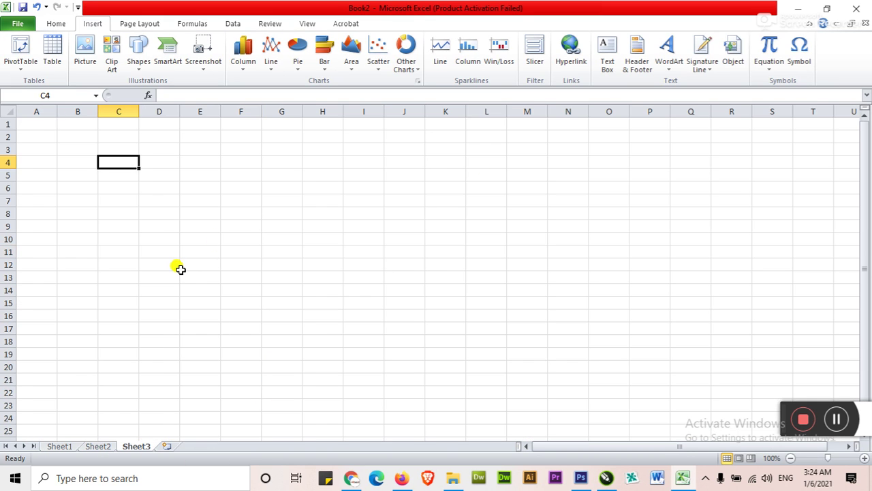
{"action": "scroll", "coordinate": [177, 268], "scroll_direction": "up", "scroll_amount": 3}
{"action": "left_click", "coordinate": [169, 166]}
{"action": "left_click", "coordinate": [154, 167]}
{"action": "scroll", "coordinate": [140, 192], "scroll_direction": "up", "scroll_amount": 1}
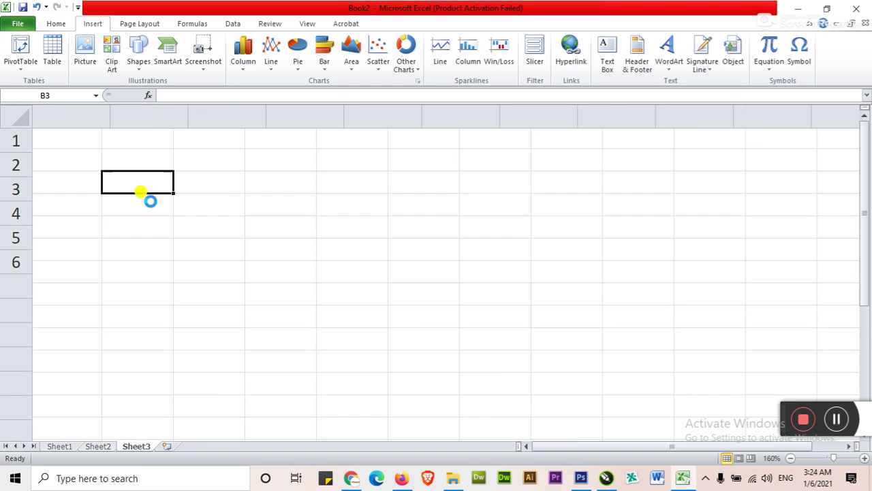
{"action": "key", "text": "Up"}
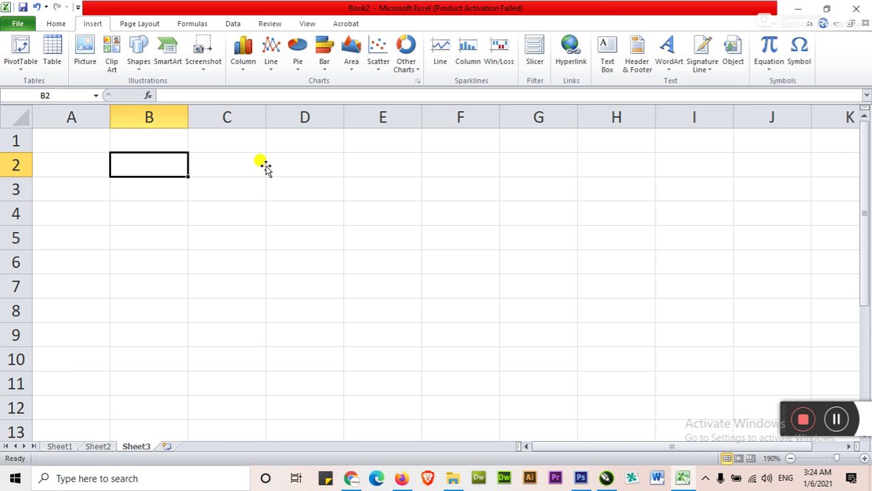
Enter the heading "Result" in cell B2.
{"action": "type", "text": "Res"}
{"action": "key", "text": "BackSpace"}
{"action": "key", "text": "BackSpace"}
{"action": "key", "text": "BackSpace"}
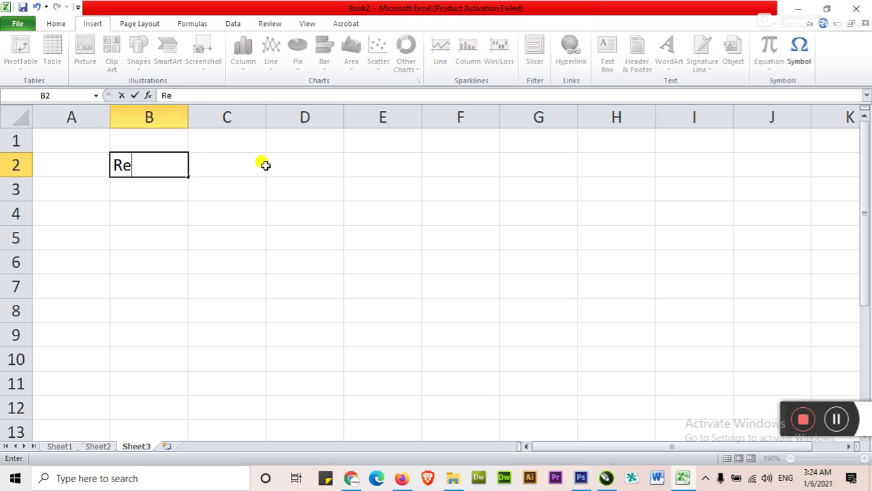
{"action": "type", "text": "Result"}
{"action": "key", "text": "Return"}
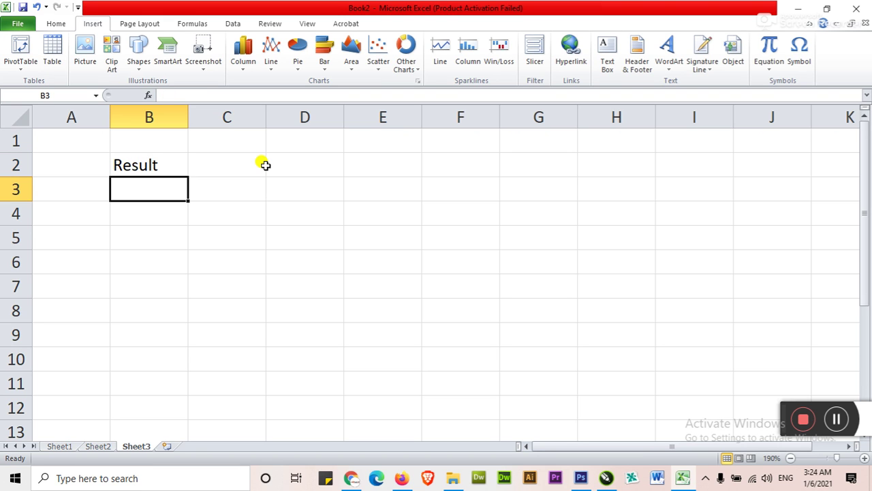
Enter the heading "%age" in cell B2 as the title of the percentage column.
{"action": "key", "text": "Up"}
{"action": "type", "text": "%age"}
{"action": "key", "text": "Return"}
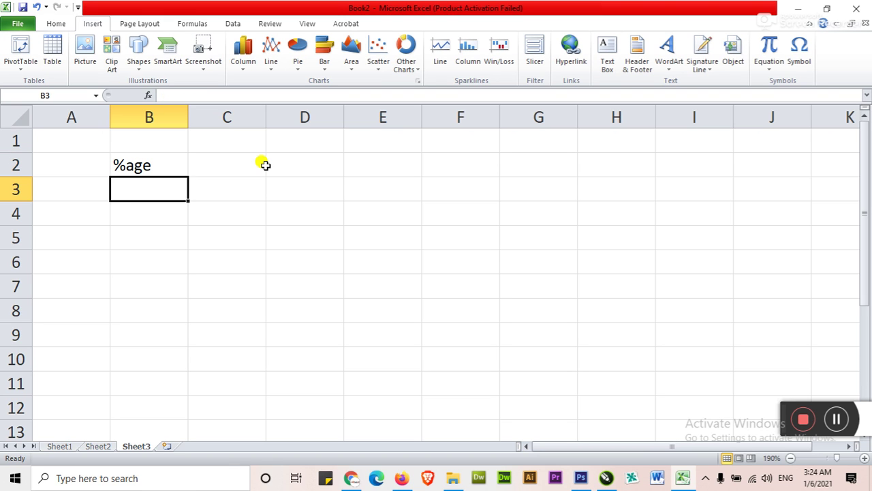
Fill cells B3 to B7 below the %age heading with the values 75, 50, 65, 35 and 25.
{"action": "key", "text": "Down"}
{"action": "key", "text": "Up"}
{"action": "key", "text": "Down"}
{"action": "key", "text": "Up"}
{"action": "type", "text": "75"}
{"action": "key", "text": "Return"}
{"action": "type", "text": "50"}
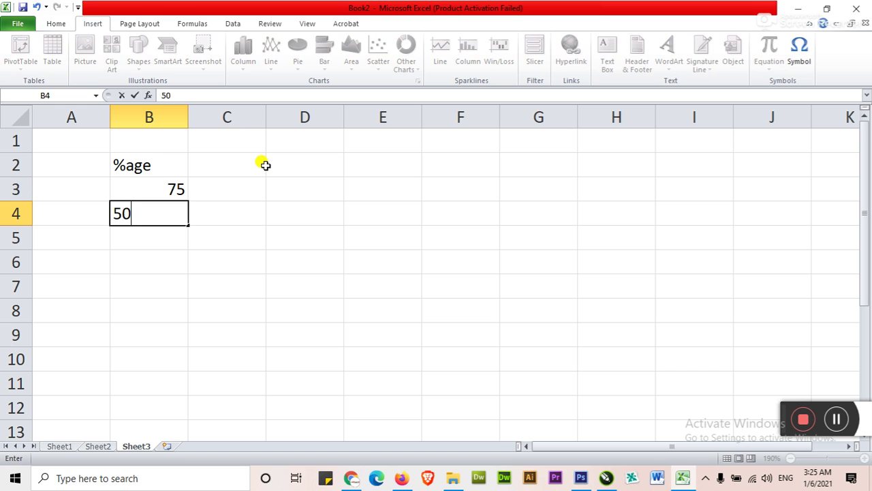
{"action": "key", "text": "Return"}
{"action": "type", "text": "65"}
{"action": "key", "text": "Return"}
{"action": "type", "text": "35"}
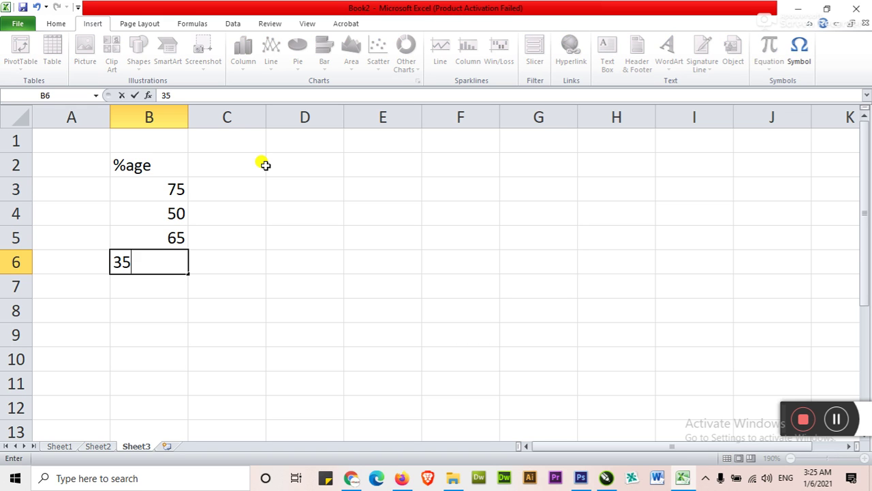
{"action": "key", "text": "Return"}
{"action": "type", "text": "25"}
{"action": "key", "text": "Return"}
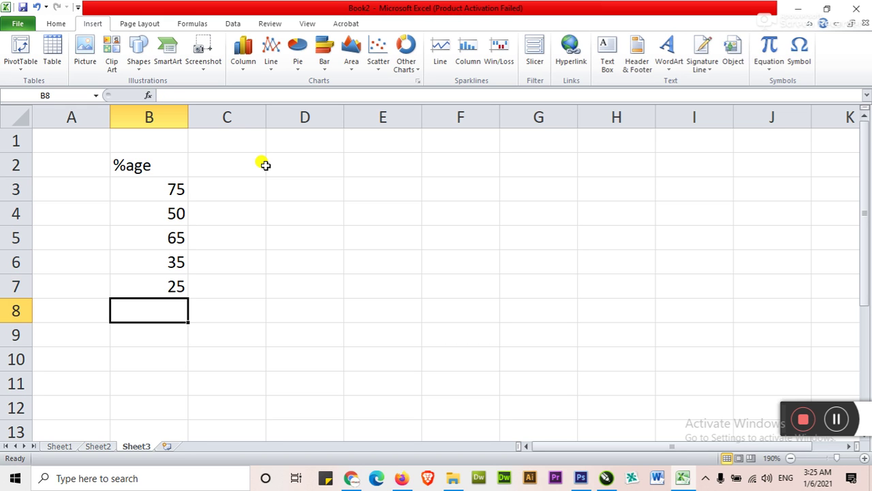
Complete the percentage list with 85 in cell B8 and 90 in cell B9.
{"action": "type", "text": "85"}
{"action": "key", "text": "Up"}
{"action": "type", "text": "9"}
{"action": "key", "text": "Return"}
{"action": "key", "text": "Up"}
{"action": "type", "text": "25"}
{"action": "key", "text": "Return"}
{"action": "key", "text": "Return"}
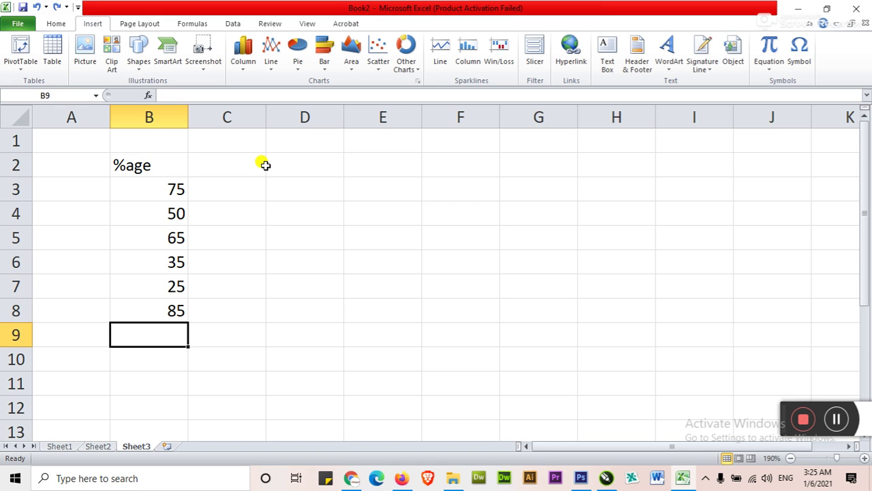
{"action": "type", "text": "90"}
{"action": "key", "text": "Return"}
Enter the heading "Result" in cell C2, next to the %age heading.
{"action": "key", "text": "Right"}
{"action": "key", "text": "Up"}
{"action": "key", "text": "Up"}
{"action": "key", "text": "Up"}
{"action": "key", "text": "Up"}
{"action": "key", "text": "Up"}
{"action": "key", "text": "Up"}
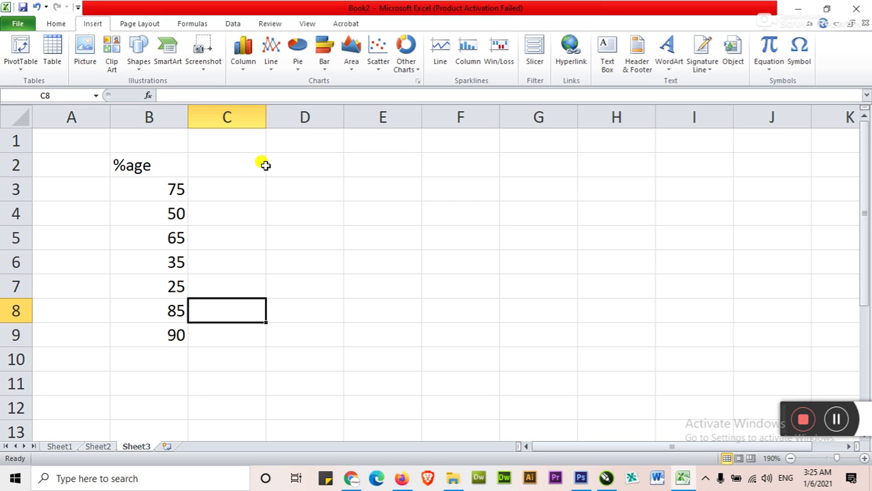
{"action": "key", "text": "Up"}
{"action": "key", "text": "Up"}
{"action": "key", "text": "Left"}
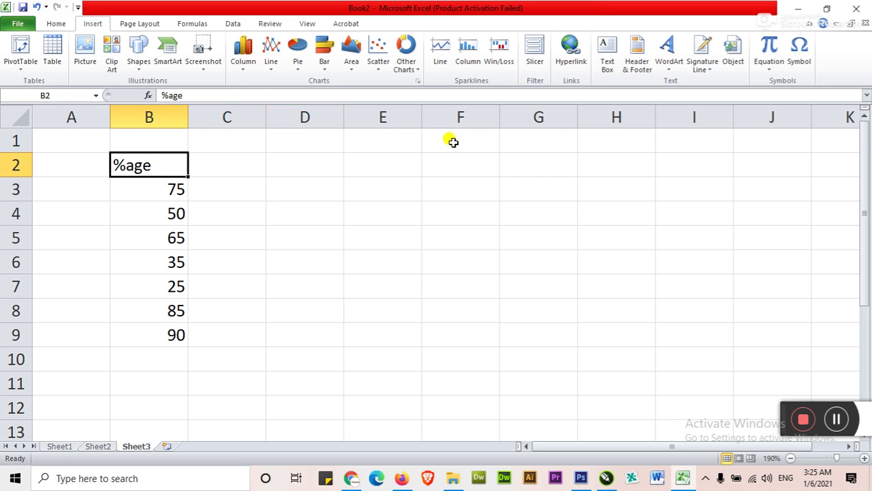
{"action": "key", "text": "Right"}
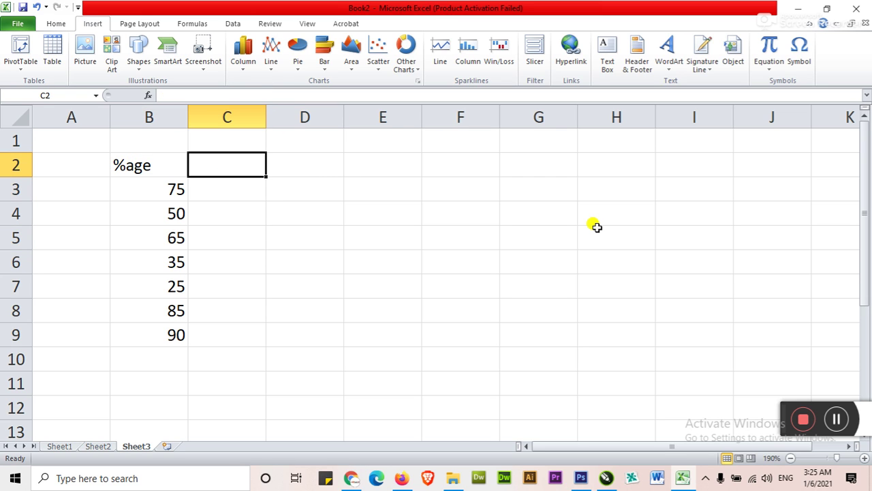
{"action": "type", "text": "Result"}
{"action": "key", "text": "Return"}
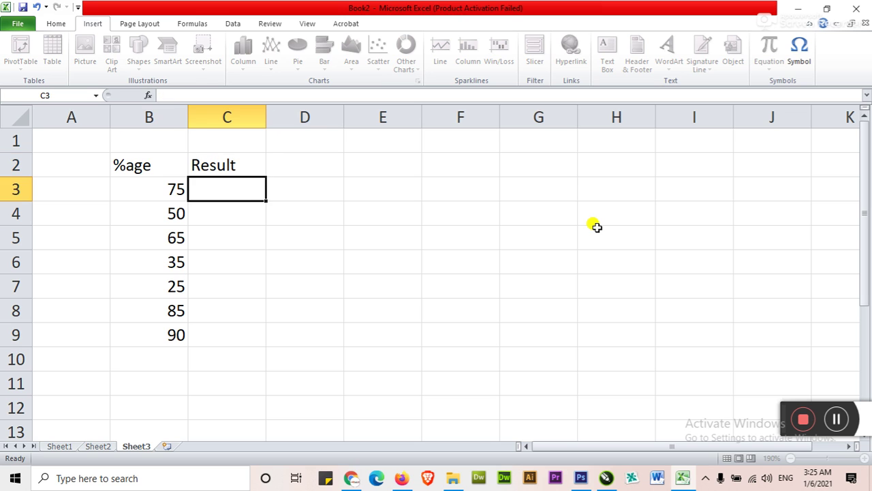
Center the two headings in cells B2:C2 both horizontally and vertically.
{"action": "left_click", "coordinate": [155, 164]}
{"action": "left_click_drag", "start_coordinate": [156, 164], "coordinate": [195, 163]}
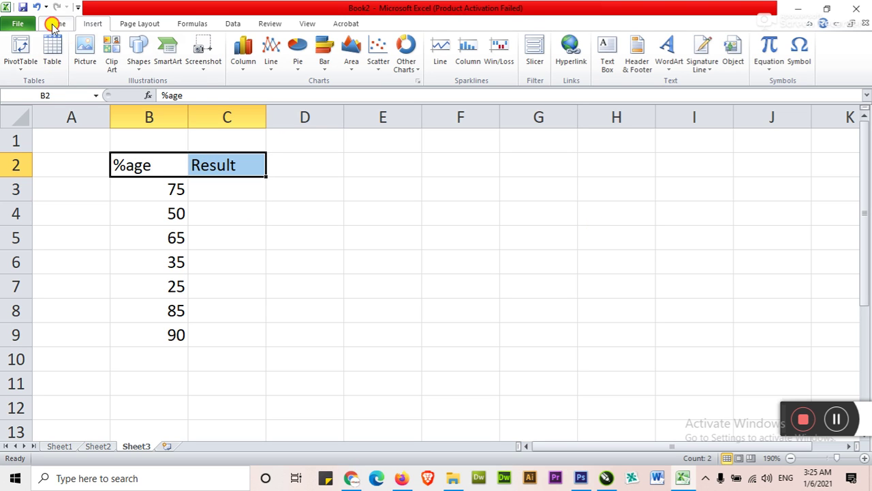
{"action": "left_click", "coordinate": [55, 23]}
{"action": "left_click", "coordinate": [254, 44]}
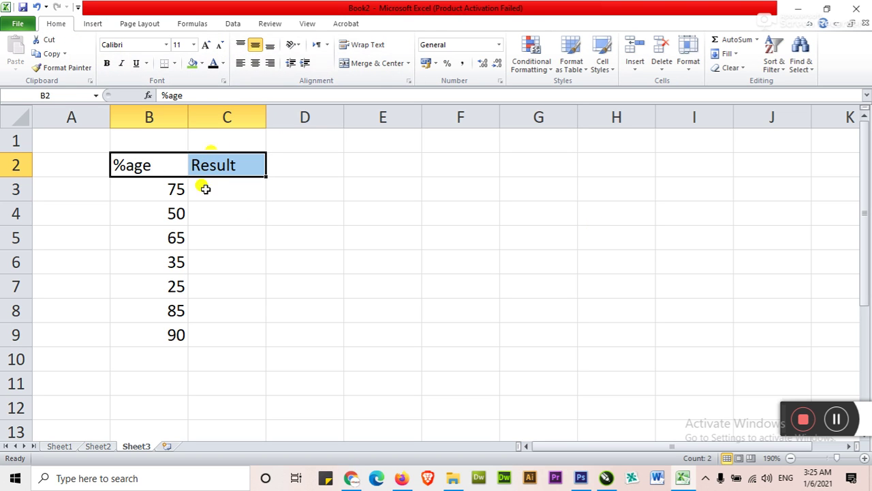
{"action": "left_click", "coordinate": [255, 63]}
{"action": "left_click", "coordinate": [225, 212]}
Apply a green fill to the heading cells B2:C2.
{"action": "left_click_drag", "start_coordinate": [155, 166], "coordinate": [218, 166]}
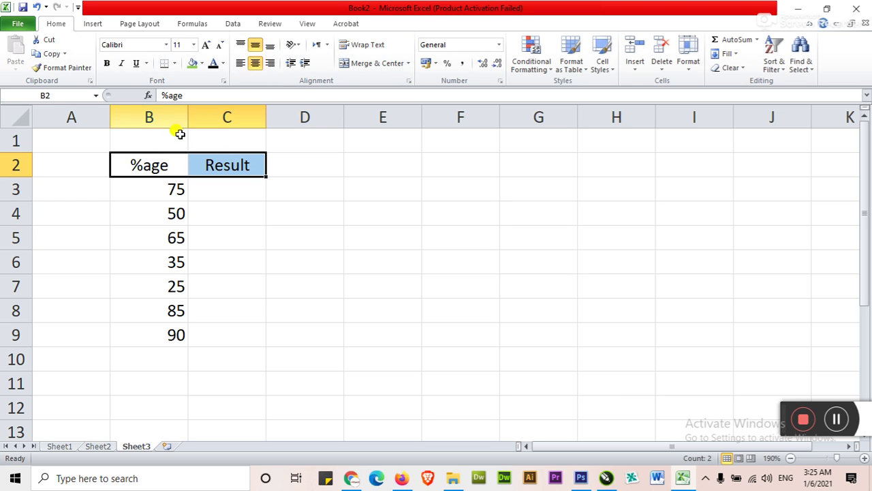
{"action": "left_click", "coordinate": [192, 62]}
{"action": "left_click", "coordinate": [216, 198]}
{"action": "left_click_drag", "start_coordinate": [174, 189], "coordinate": [163, 327]}
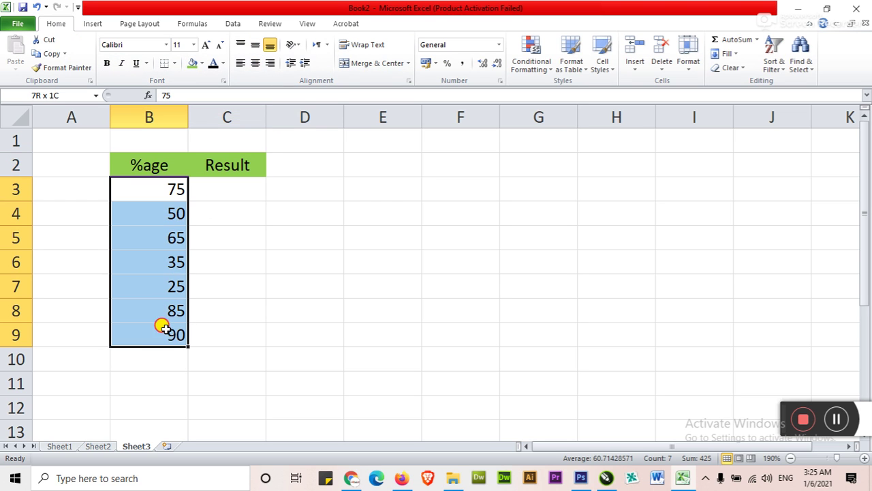
Set the fill color of the heading cells B2:C2 to yellow.
{"action": "left_click", "coordinate": [161, 158]}
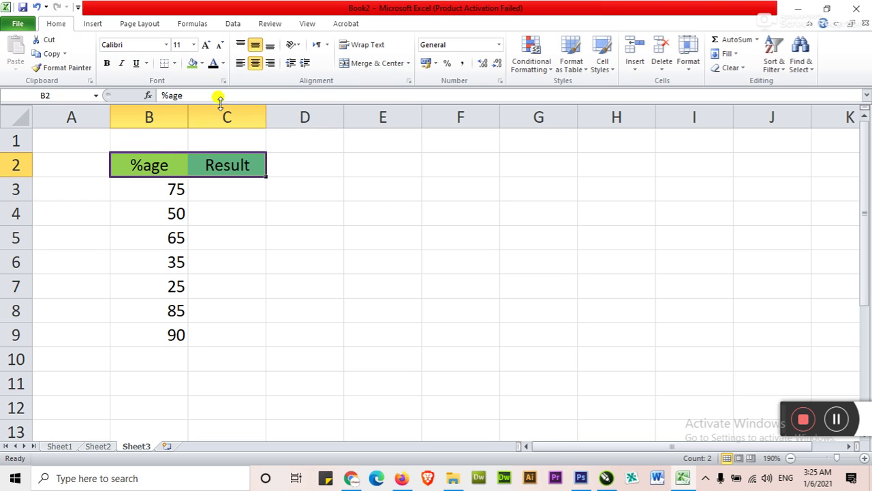
{"action": "left_click", "coordinate": [202, 62]}
{"action": "left_click", "coordinate": [223, 156]}
{"action": "left_click", "coordinate": [208, 222]}
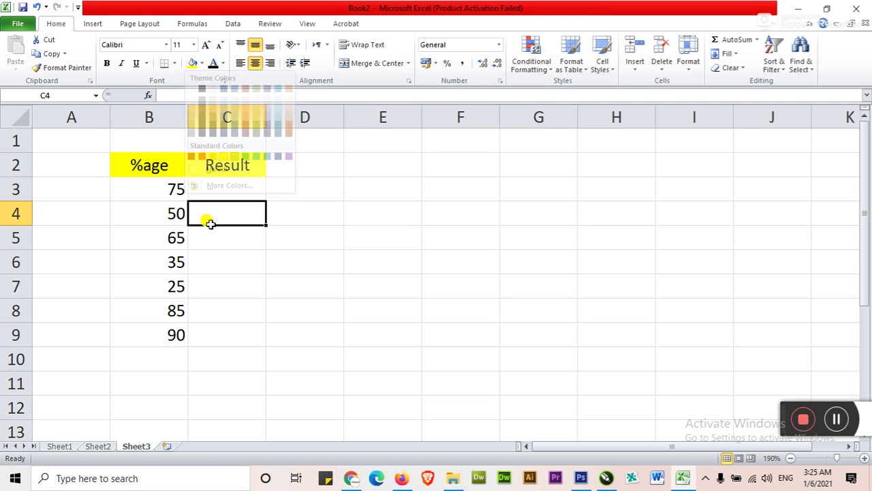
Center the percentage values in cells B3:B9 horizontally.
{"action": "left_click_drag", "start_coordinate": [180, 189], "coordinate": [171, 331]}
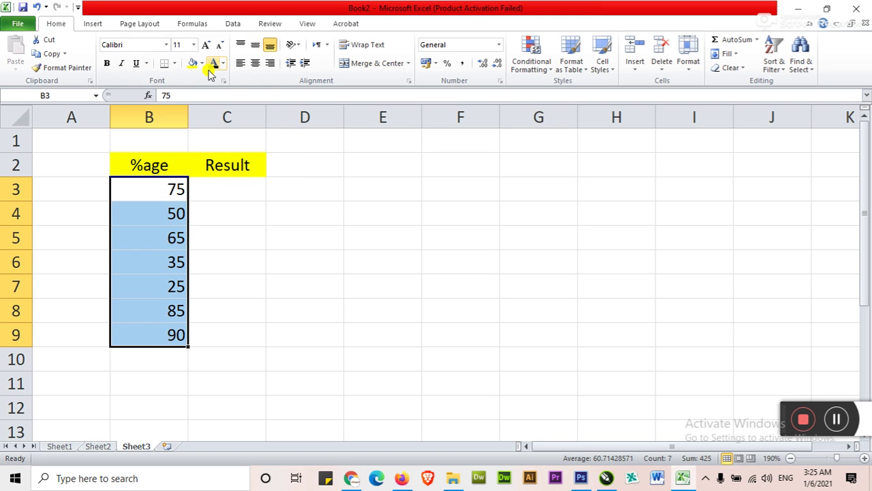
{"action": "left_click", "coordinate": [255, 62]}
{"action": "left_click", "coordinate": [217, 179]}
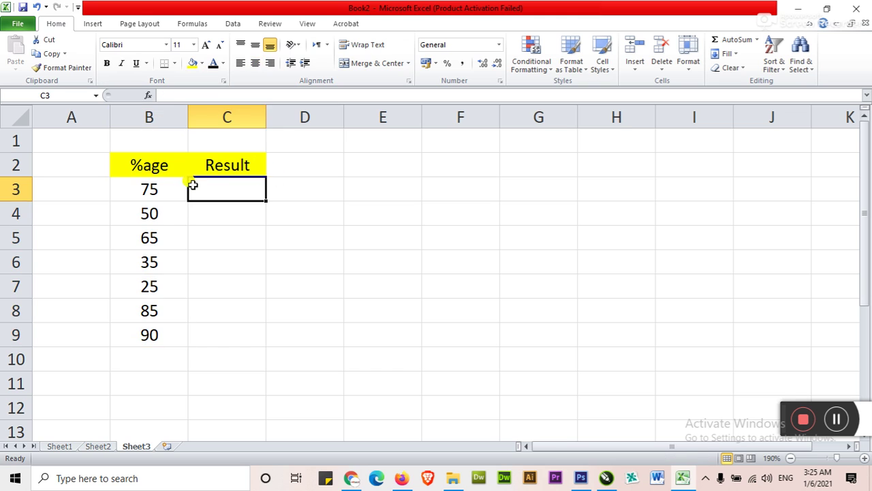
Make the headings %age and Result in cells B2:C2 bold.
{"action": "left_click_drag", "start_coordinate": [144, 164], "coordinate": [211, 162]}
{"action": "left_click", "coordinate": [107, 62]}
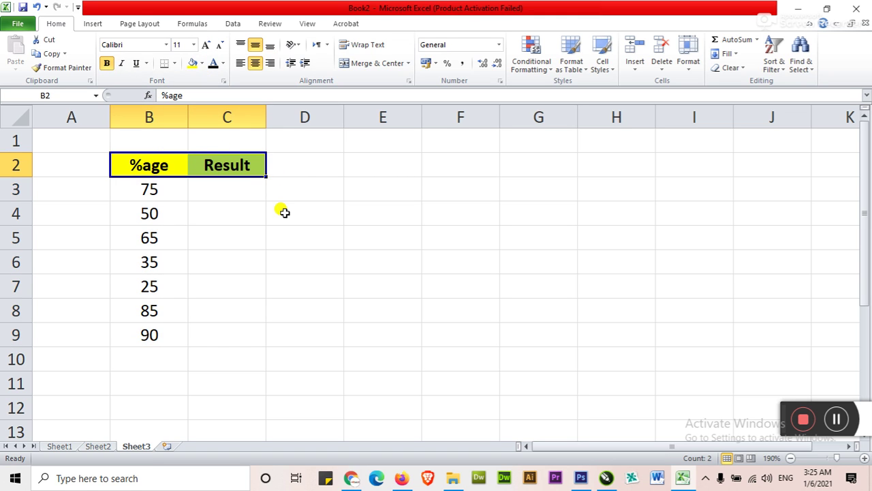
{"action": "left_click", "coordinate": [256, 197]}
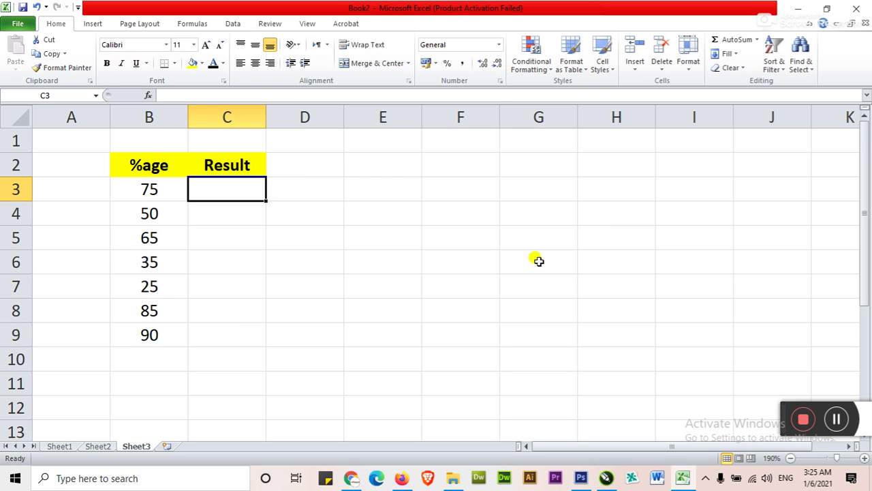
Enter the label "Criteria" in cell D10, below and beside the results table.
{"action": "left_click", "coordinate": [355, 340]}
{"action": "key", "text": "Down"}
{"action": "key", "text": "Left"}
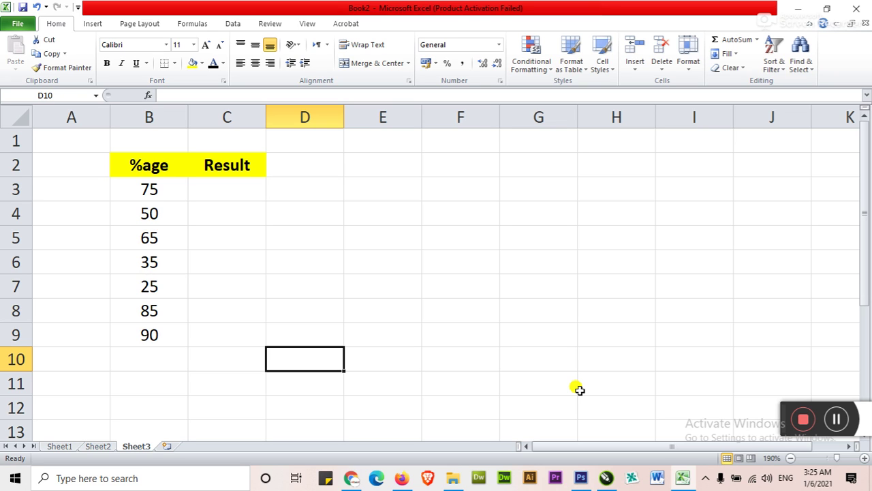
{"action": "type", "text": "Criteria"}
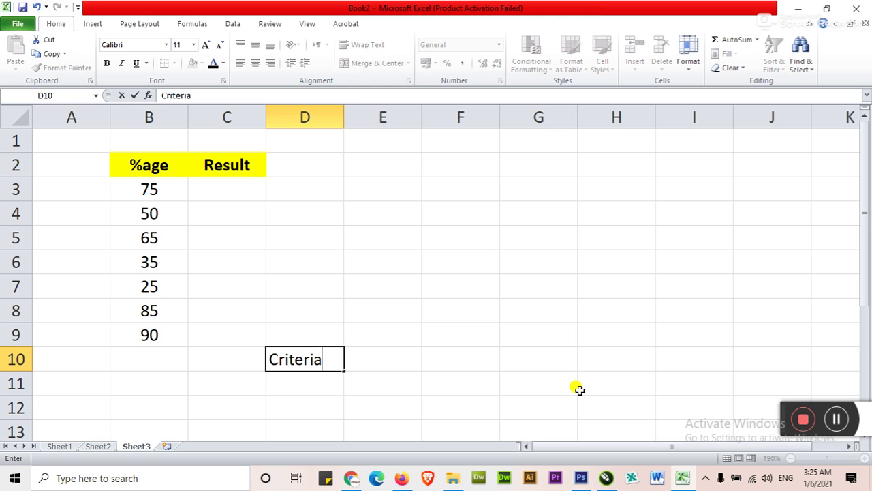
{"action": "key", "text": "Return"}
Write the pass condition "if %age is >=50 Pass" in cell D11 under the Criteria label.
{"action": "type", "text": "if"}
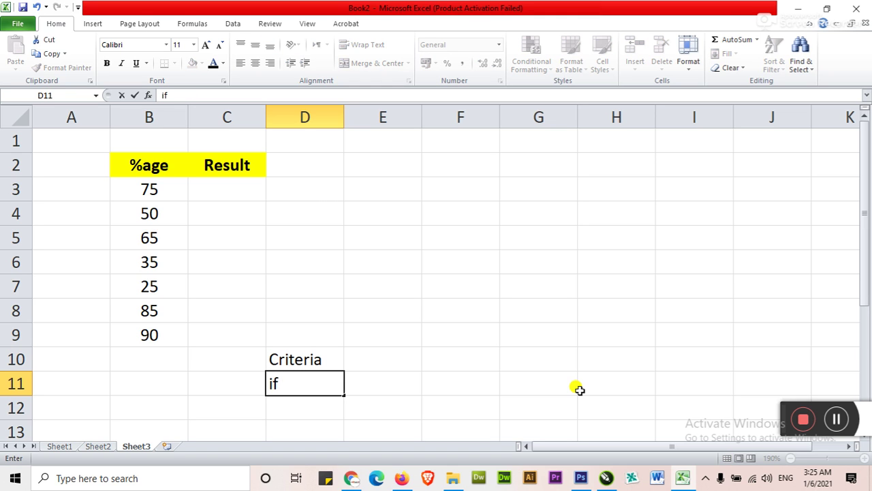
{"action": "type", "text": " %age is "}
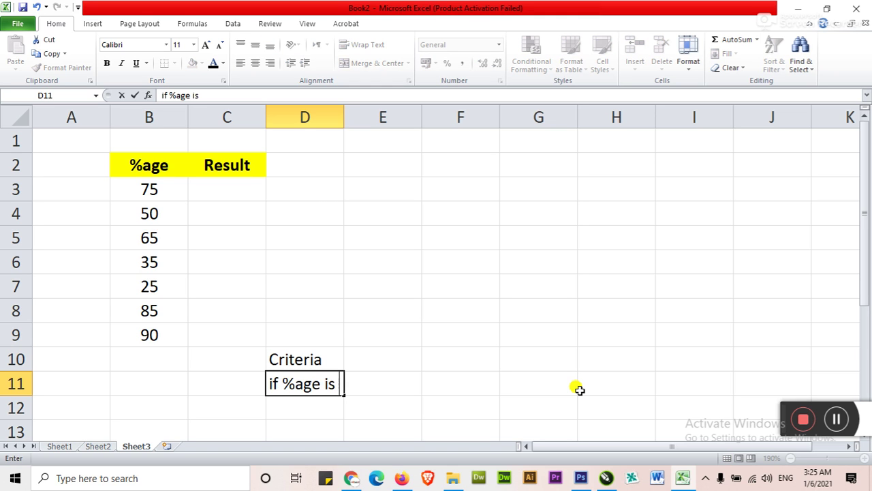
{"action": "type", "text": ">=50  p"}
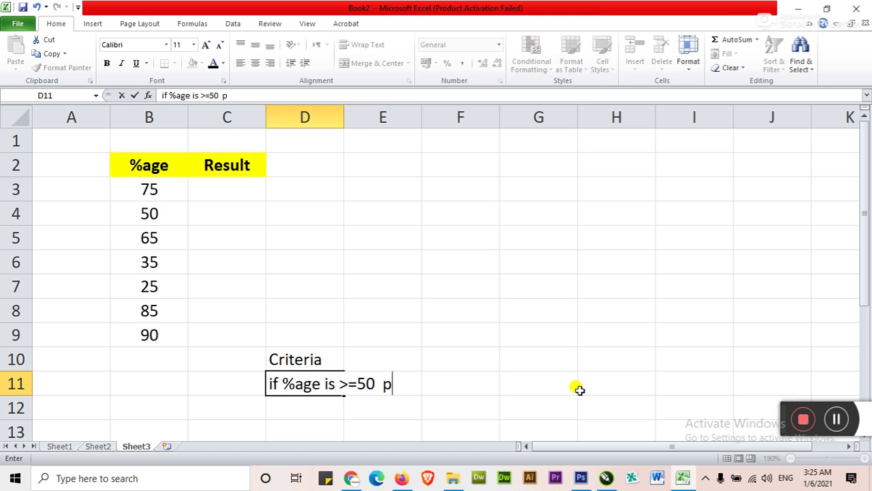
{"action": "key", "text": "BackSpace"}
{"action": "type", "text": "Pass"}
{"action": "key", "text": "Return"}
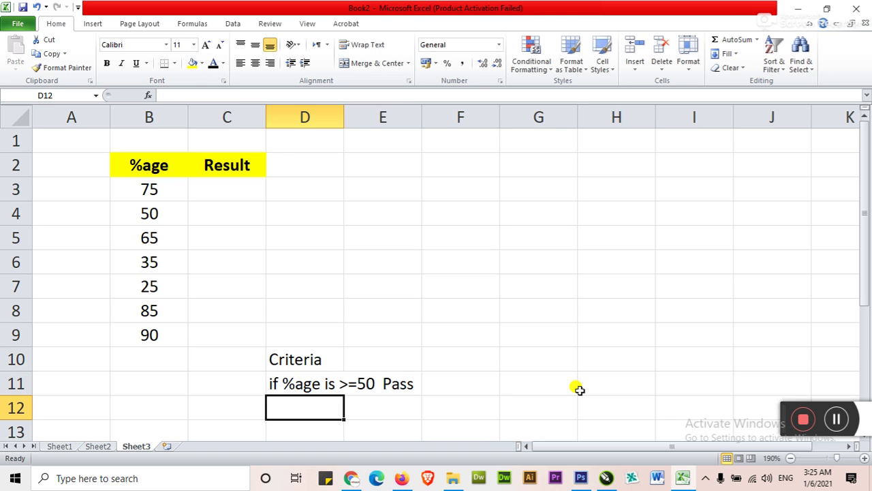
Write the fail condition "otherwise Fail" in cell D12, with a capital F in Fail.
{"action": "type", "text": "otherwise"}
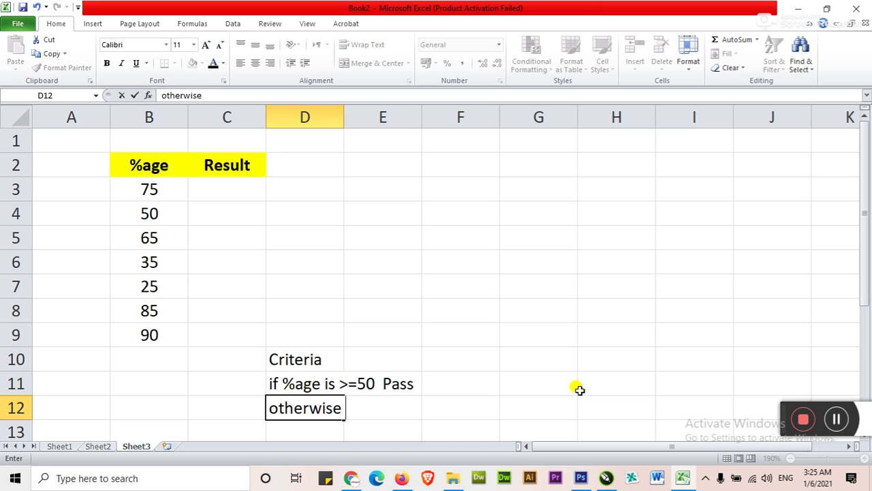
{"action": "type", "text": " fail"}
{"action": "key", "text": "Return"}
{"action": "key", "text": "Up"}
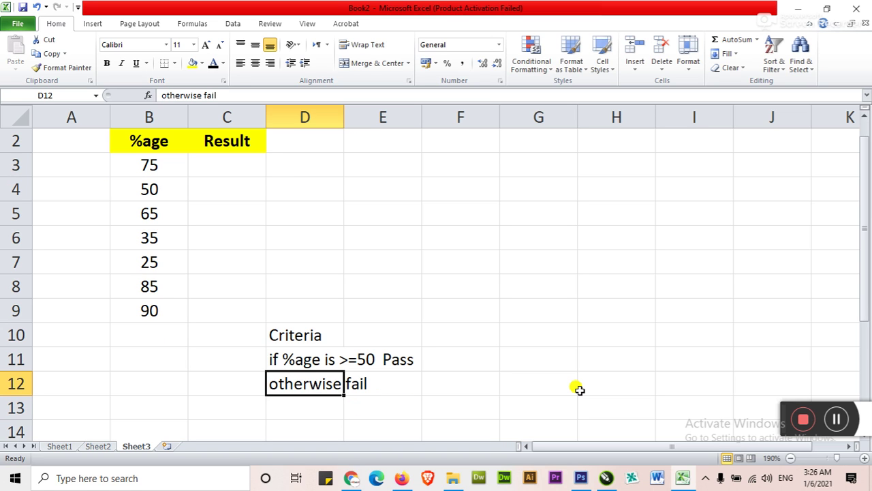
{"action": "key", "text": "F2"}
{"action": "key", "text": "Left"}
{"action": "key", "text": "Left"}
{"action": "key", "text": "Left"}
{"action": "key", "text": "Left"}
{"action": "key", "text": "Delete"}
{"action": "type", "text": "F"}
{"action": "key", "text": "Return"}
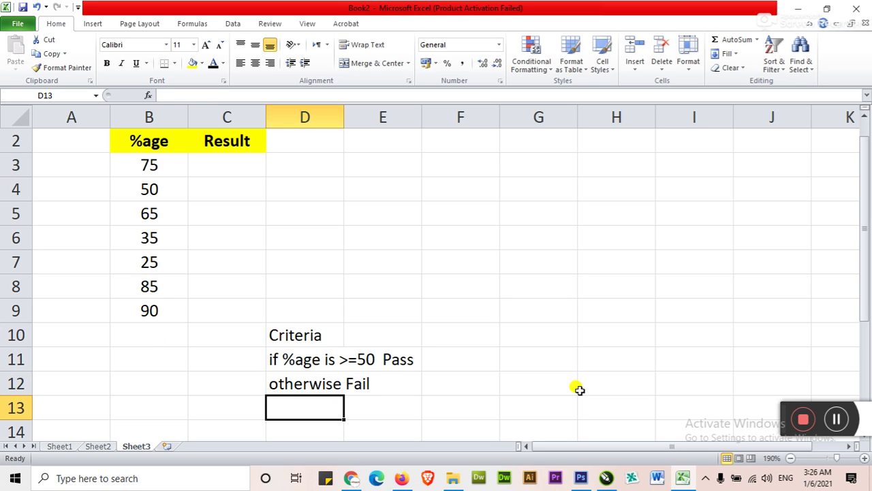
Make the Criteria label in cell D10 bold.
{"action": "scroll", "coordinate": [583, 387], "scroll_direction": "up", "scroll_amount": 1}
{"action": "left_click", "coordinate": [313, 352]}
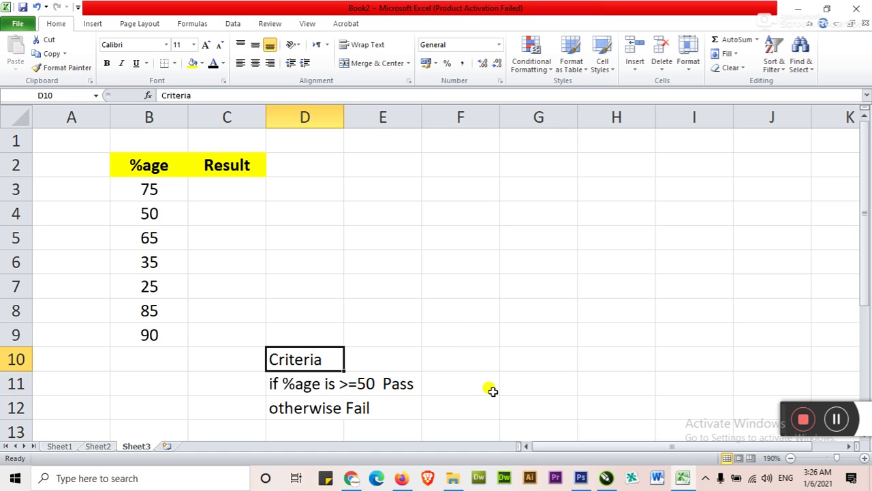
{"action": "left_click", "coordinate": [492, 388]}
{"action": "key", "text": "Right"}
{"action": "key", "text": "Right"}
{"action": "key", "text": "Up"}
{"action": "key", "text": "Up"}
{"action": "key", "text": "Left"}
{"action": "key", "text": "Left"}
{"action": "key", "text": "Left"}
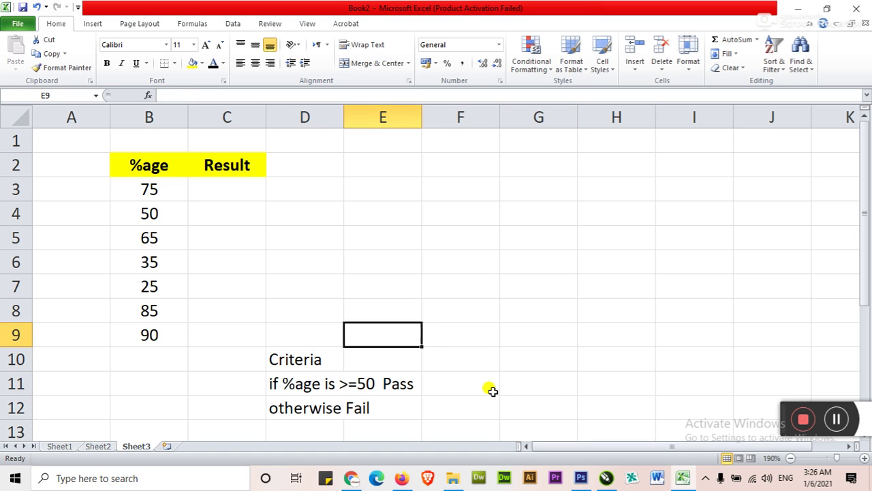
{"action": "key", "text": "Left"}
{"action": "key", "text": "Down"}
{"action": "key", "text": "ctrl+b"}
Enter the label "Syntax" in cell G10 and make it bold.
{"action": "key", "text": "Right"}
{"action": "key", "text": "Right"}
{"action": "key", "text": "Right"}
{"action": "type", "text": "Syntax"}
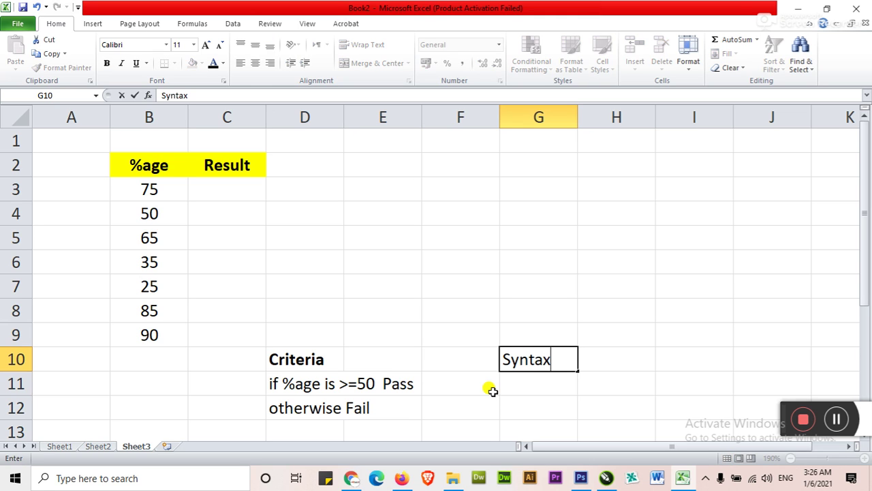
{"action": "key", "text": "Return"}
{"action": "key", "text": "Up"}
{"action": "key", "text": "ctrl+b"}
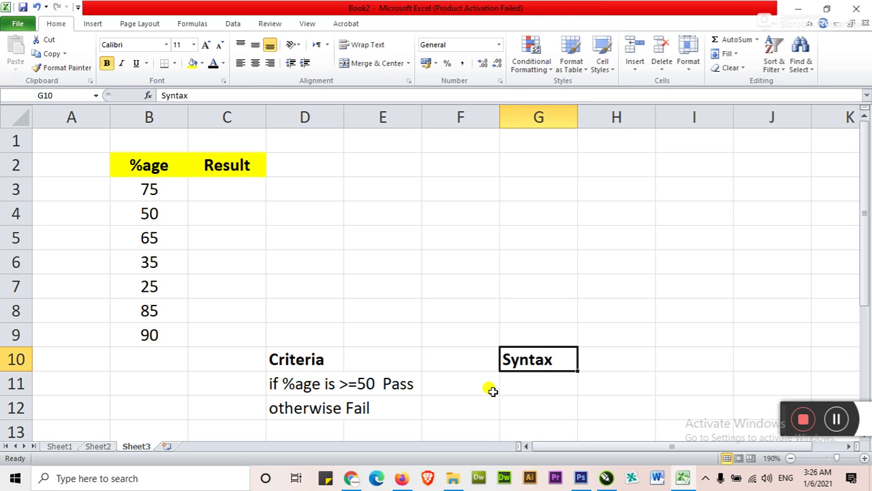
Write the generic IF syntax =if(condition,"X","Y") in cell G11 under the Syntax label.
{"action": "key", "text": "Down"}
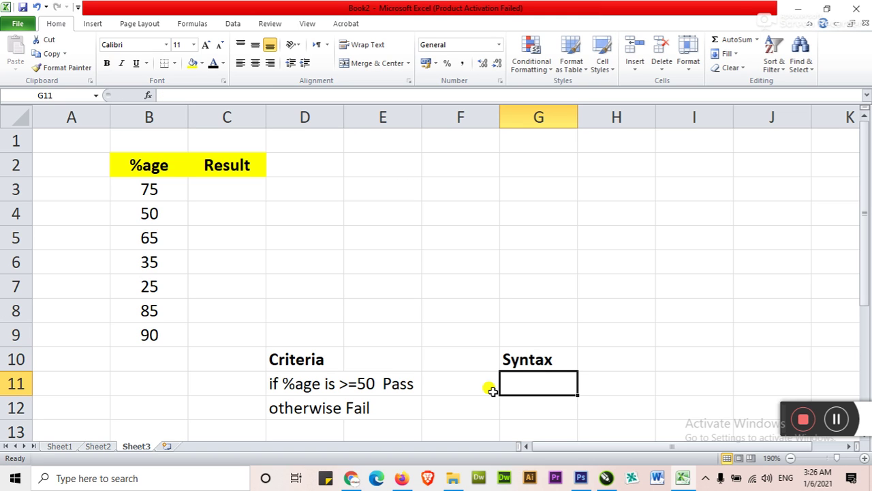
{"action": "type", "text": "=if"}
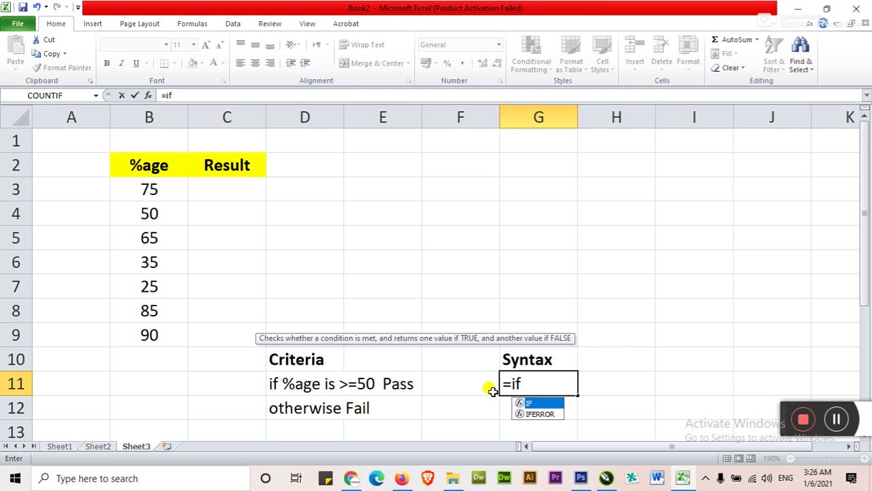
{"action": "type", "text": "("}
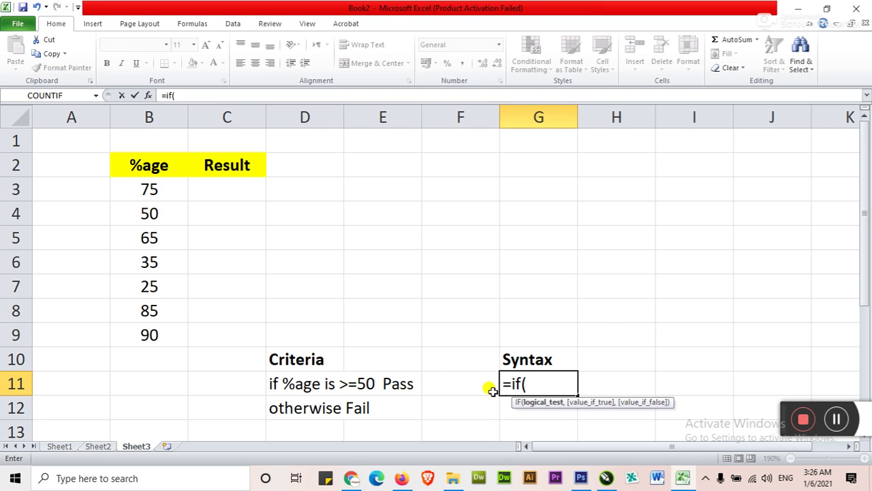
{"action": "type", "text": "conditoni"}
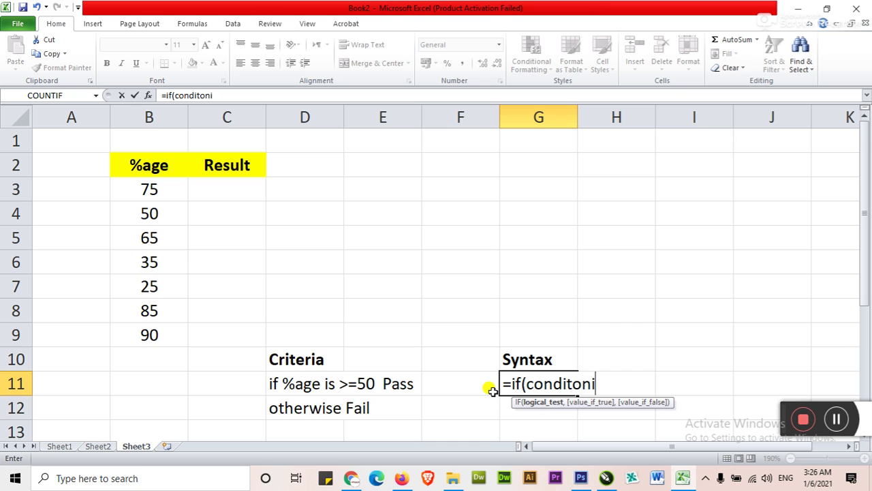
{"action": "key", "text": "BackSpace"}
{"action": "key", "text": "BackSpace"}
{"action": "key", "text": "BackSpace"}
{"action": "type", "text": "ion,\"x"}
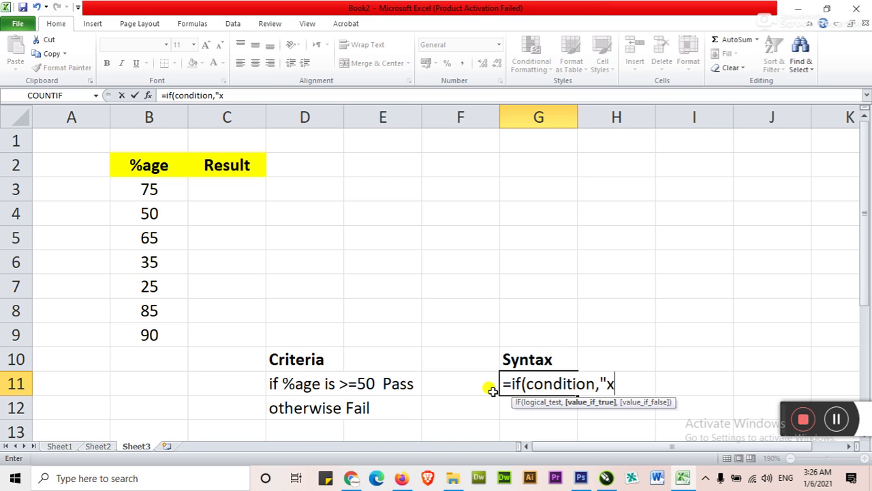
{"action": "key", "text": "BackSpace"}
{"action": "type", "text": "X\"m"}
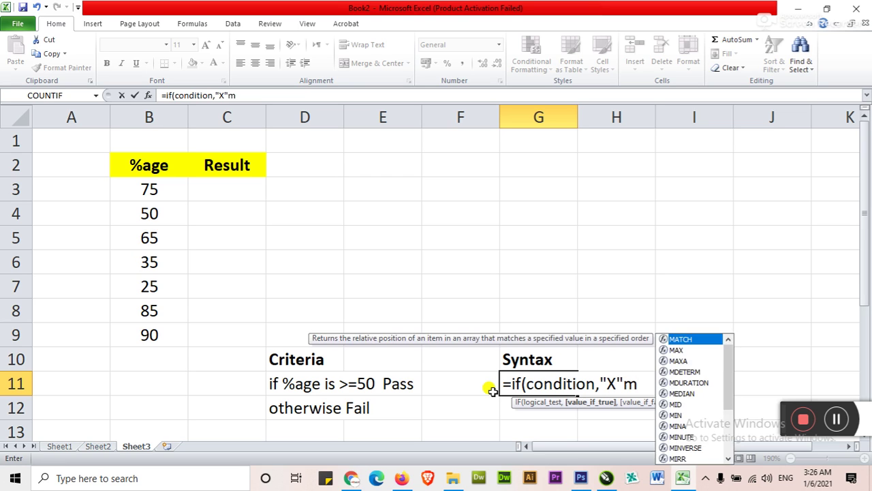
{"action": "key", "text": "BackSpace"}
{"action": "type", "text": ",\""}
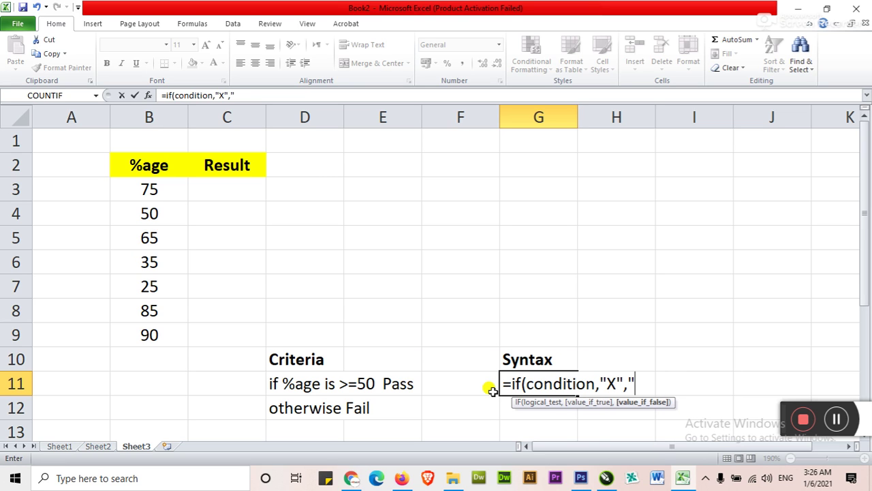
{"action": "type", "text": "Y\")"}
Insert a leading space before the equals sign in G11 so the syntax is stored as plain text.
{"action": "key", "text": "F2"}
{"action": "key", "text": "ctrl+Left"}
{"action": "key", "text": "ctrl+Left"}
{"action": "key", "text": "ctrl+Left"}
{"action": "key", "text": "ctrl+Left"}
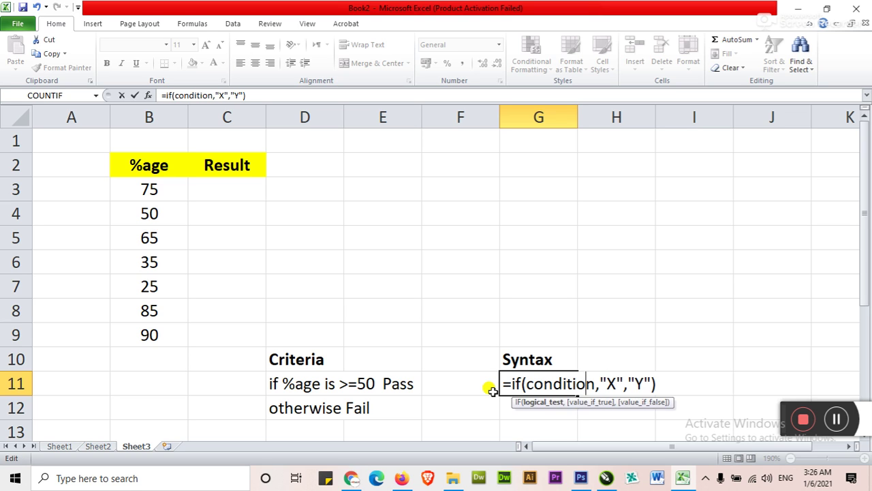
{"action": "key", "text": "Return"}
{"action": "key", "text": "Up"}
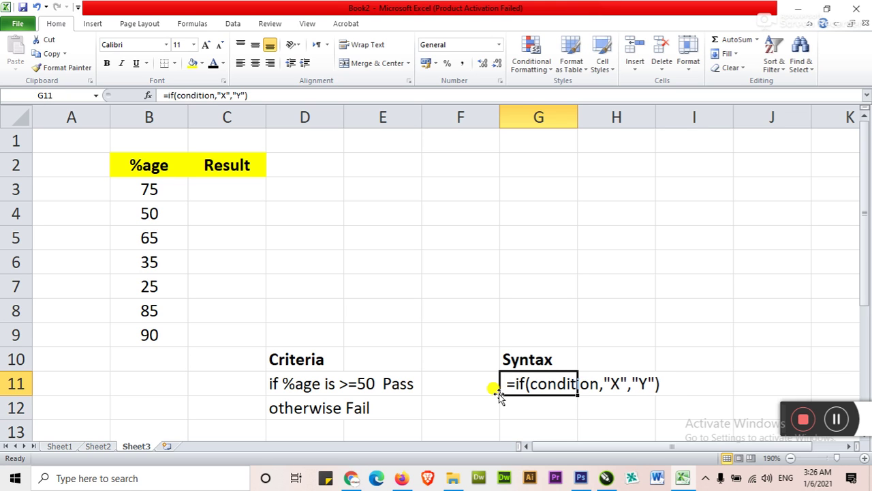
Begin an IF formula in cell C3 with the logical test B3>=50.
{"action": "key", "text": "Up"}
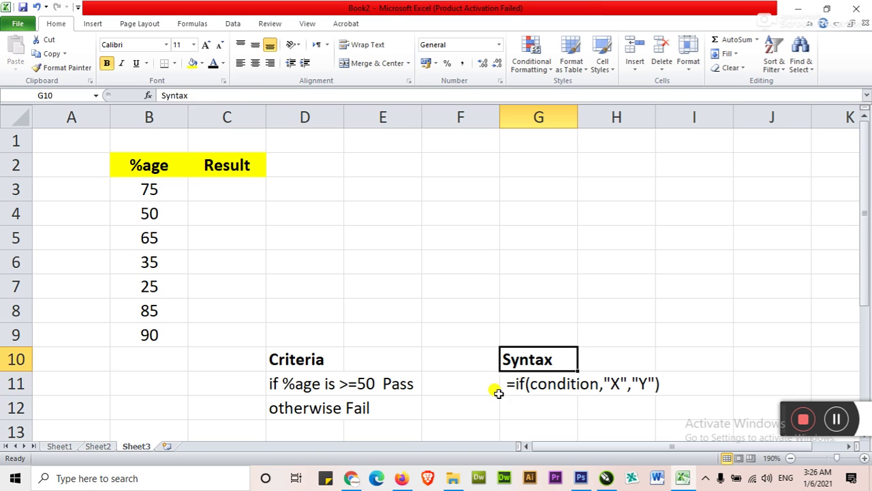
{"action": "key", "text": "Down"}
{"action": "key", "text": "Left"}
{"action": "key", "text": "Left"}
{"action": "key", "text": "Left"}
{"action": "key", "text": "Left"}
{"action": "key", "text": "Up"}
{"action": "key", "text": "Up"}
{"action": "key", "text": "Up"}
{"action": "key", "text": "Up"}
{"action": "key", "text": "Up"}
{"action": "key", "text": "Up"}
{"action": "key", "text": "Up"}
{"action": "key", "text": "Up"}
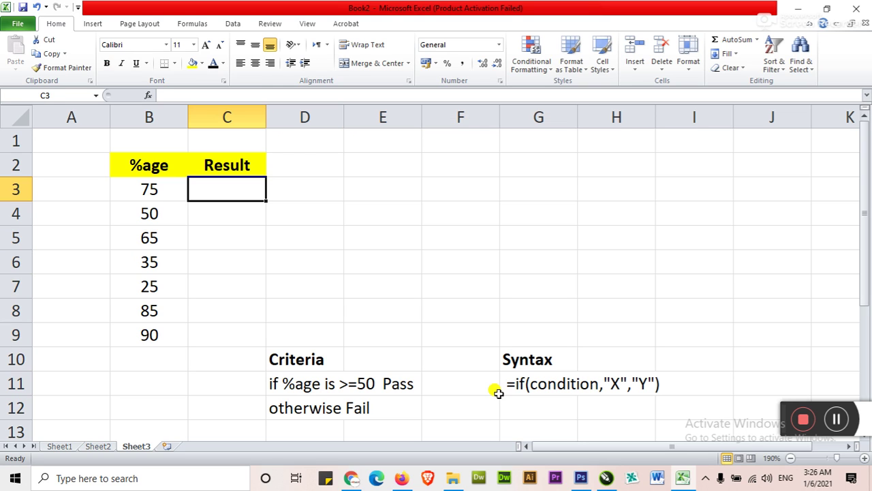
{"action": "type", "text": "=if("}
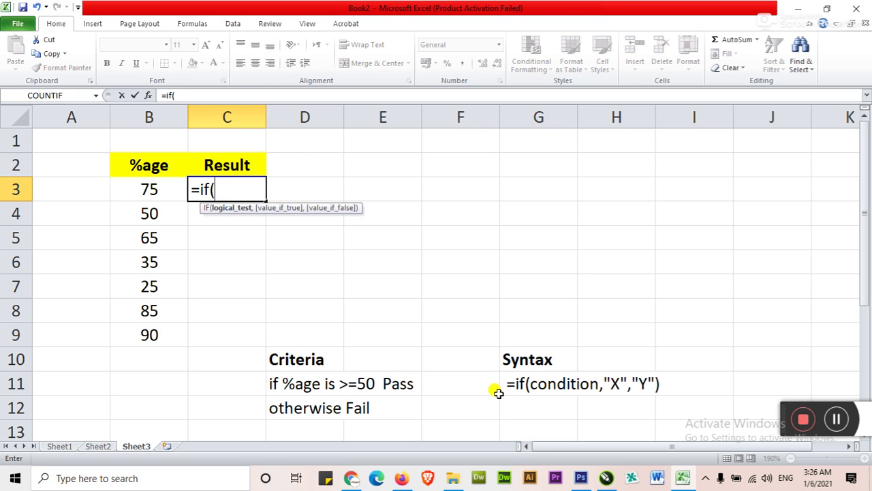
{"action": "type", "text": "B3"}
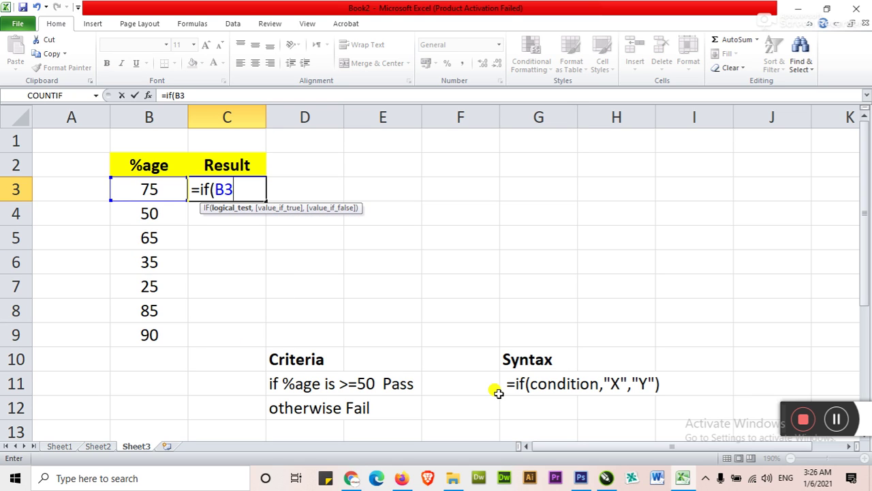
{"action": "type", "text": ">=50"}
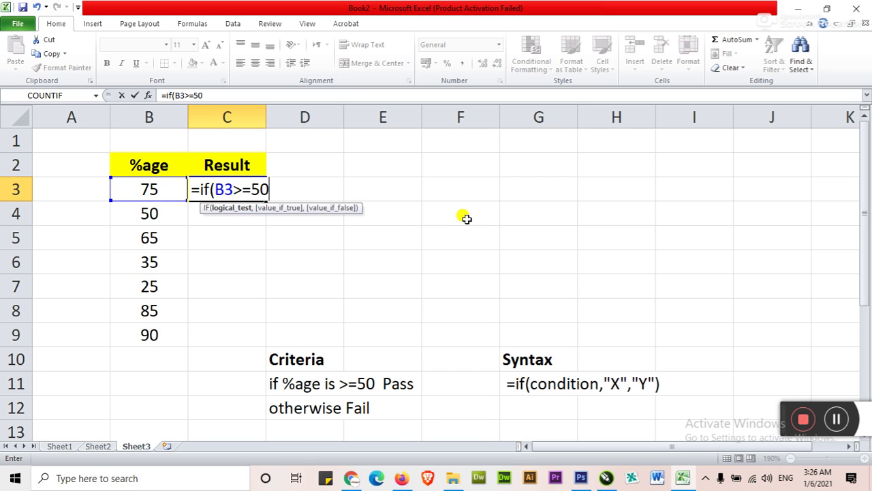
Complete the IF formula in C3 with "PASS" as the true value and "FAIL" as the false value.
{"action": "type", "text": ",\""}
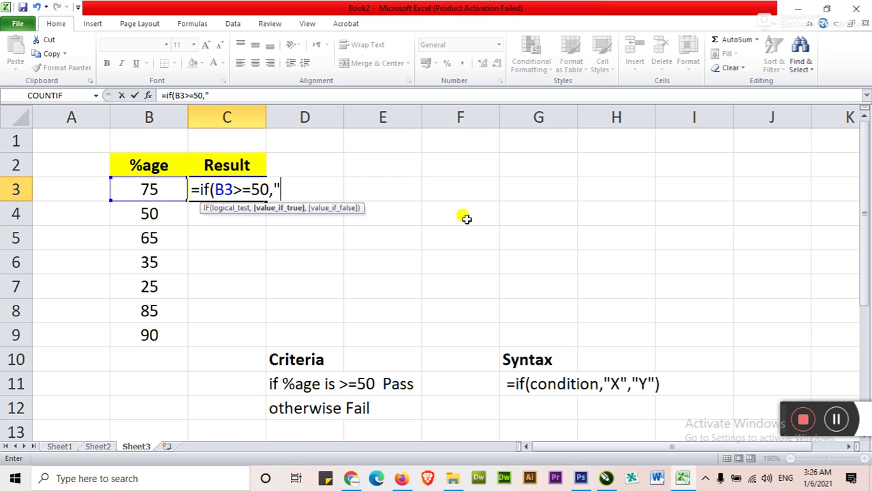
{"action": "type", "text": "p"}
{"action": "key", "text": "BackSpace"}
{"action": "type", "text": "PSS\""}
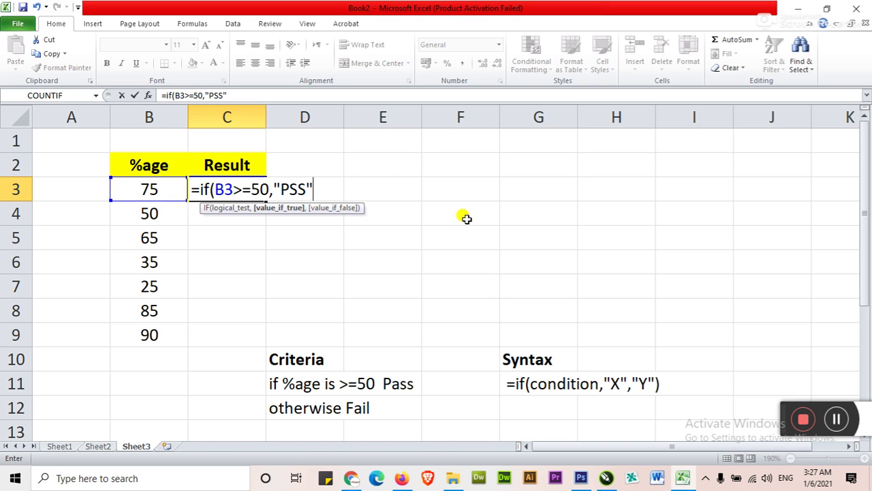
{"action": "key", "text": "BackSpace"}
{"action": "key", "text": "BackSpace"}
{"action": "key", "text": "BackSpace"}
{"action": "type", "text": "AS"}
{"action": "key", "text": "BackSpace"}
{"action": "key", "text": "BackSpace"}
{"action": "type", "text": "ASS\",\""}
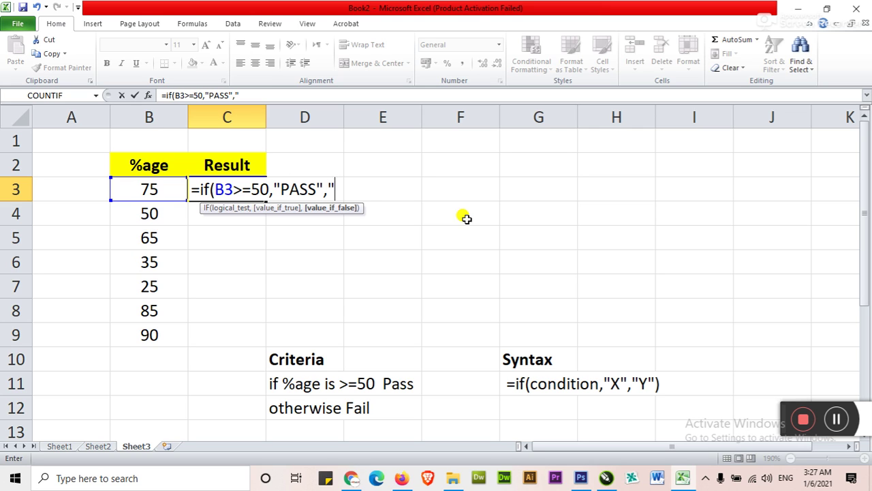
{"action": "type", "text": "FAIL"}
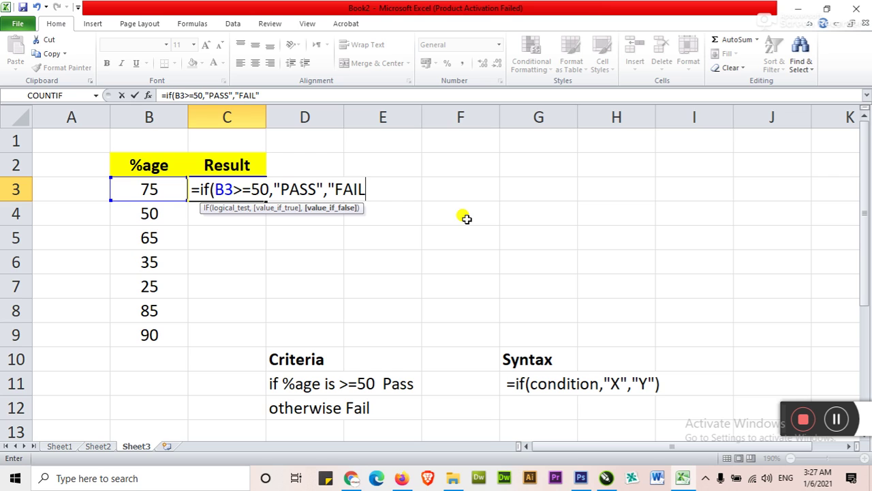
{"action": "type", "text": "\")"}
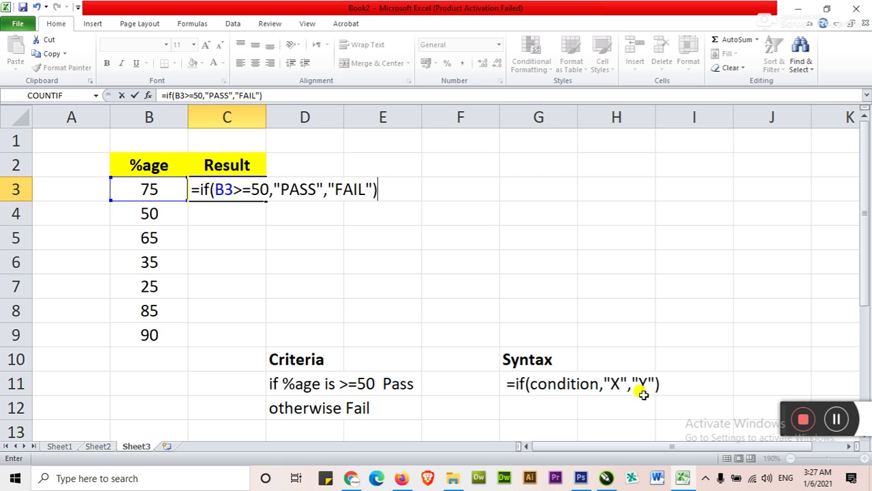
{"action": "key", "text": "ctrl+Return"}
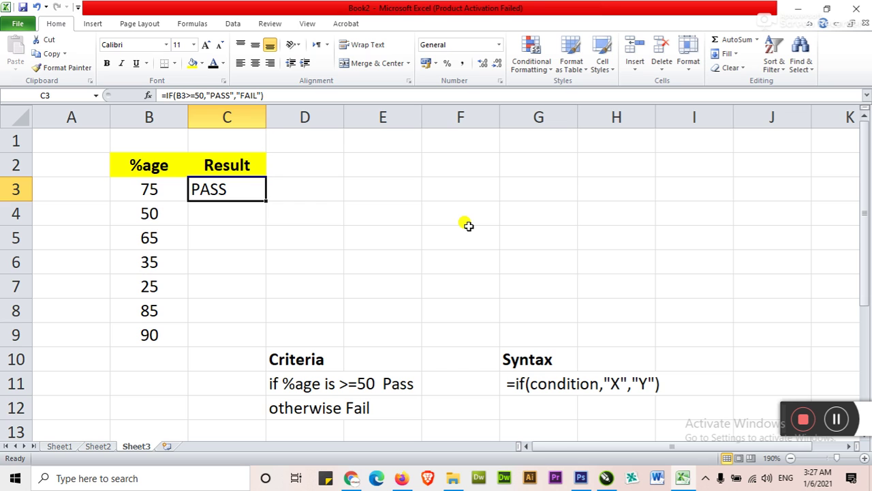
Reopen the IF formula in C3 to review its arguments, and close it without changes.
{"action": "key", "text": "F2"}
{"action": "key", "text": "Left"}
{"action": "key", "text": "Left"}
{"action": "key", "text": "Left"}
{"action": "key", "text": "Left"}
{"action": "key", "text": "Left"}
{"action": "key", "text": "Left"}
{"action": "key", "text": "Left"}
{"action": "key", "text": "Left"}
{"action": "key", "text": "Left"}
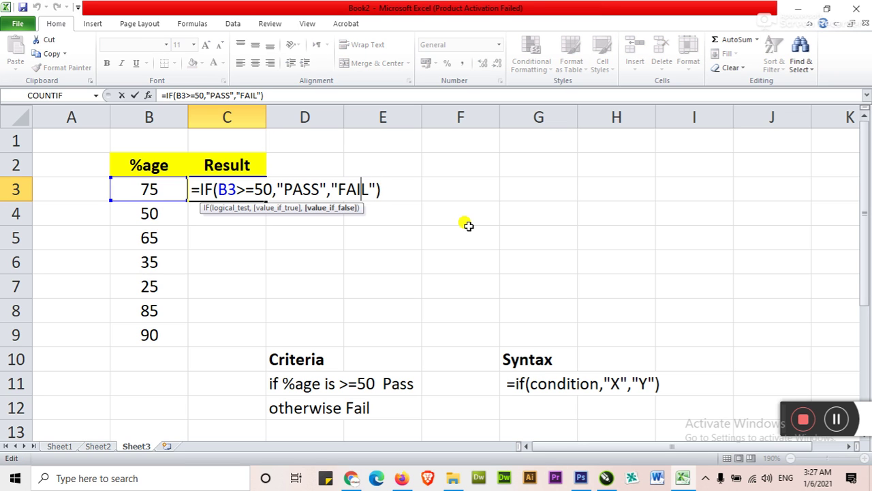
{"action": "key", "text": "Return"}
{"action": "key", "text": "Up"}
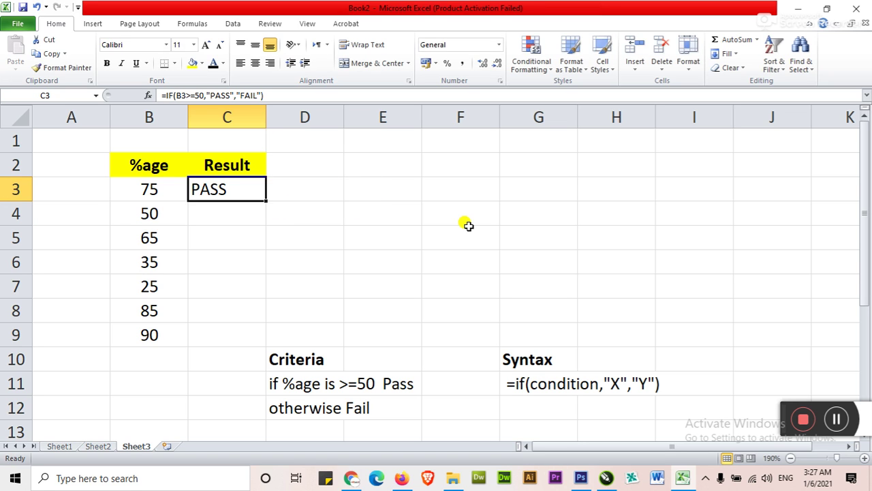
Fill the IF formula from C3 down through cell C9.
{"action": "key", "text": "Down"}
{"action": "key", "text": "Down"}
{"action": "key", "text": "Down"}
{"action": "key", "text": "Down"}
{"action": "key", "text": "Down"}
{"action": "key", "text": "Down"}
{"action": "key", "text": "Up"}
{"action": "key", "text": "Up"}
{"action": "key", "text": "Up"}
{"action": "key", "text": "Up"}
{"action": "left_click_drag", "start_coordinate": [265, 201], "coordinate": [257, 332]}
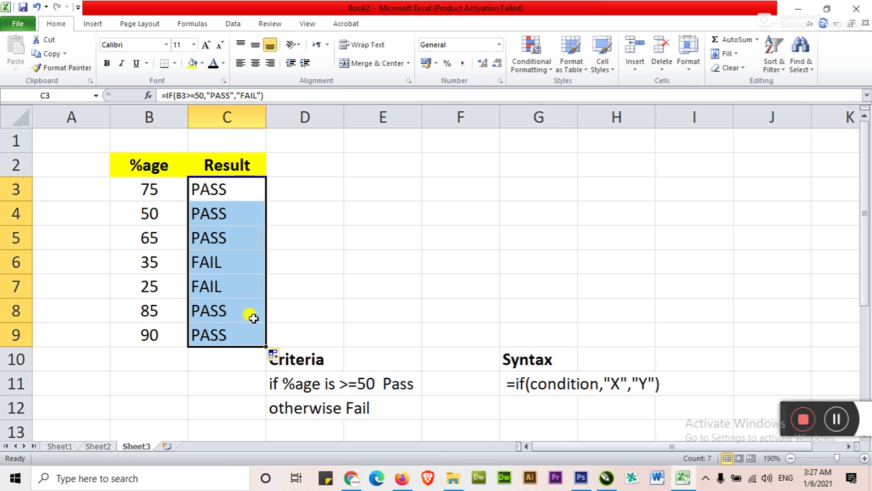
Check the filled results in C3:C9 against their percentages and review the IF formula in C3.
{"action": "left_click", "coordinate": [230, 197]}
{"action": "left_click", "coordinate": [229, 214]}
{"action": "left_click", "coordinate": [226, 238]}
{"action": "left_click", "coordinate": [228, 258]}
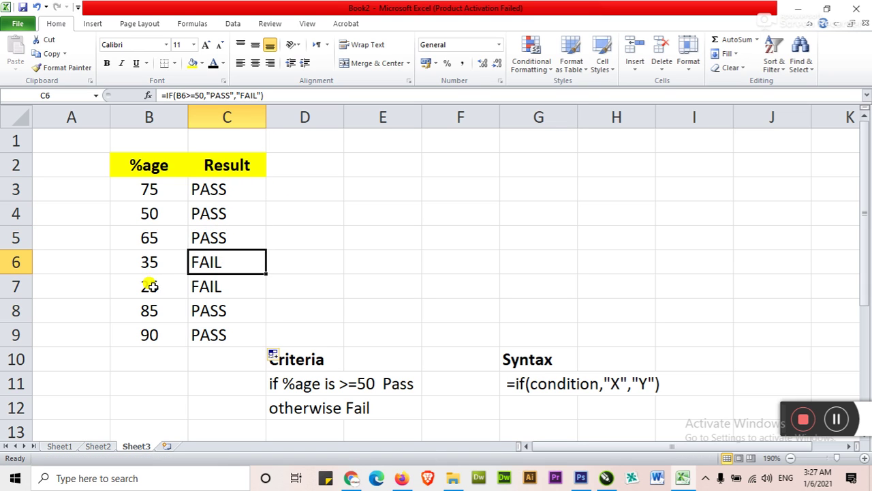
{"action": "left_click", "coordinate": [212, 311]}
{"action": "left_click", "coordinate": [213, 334]}
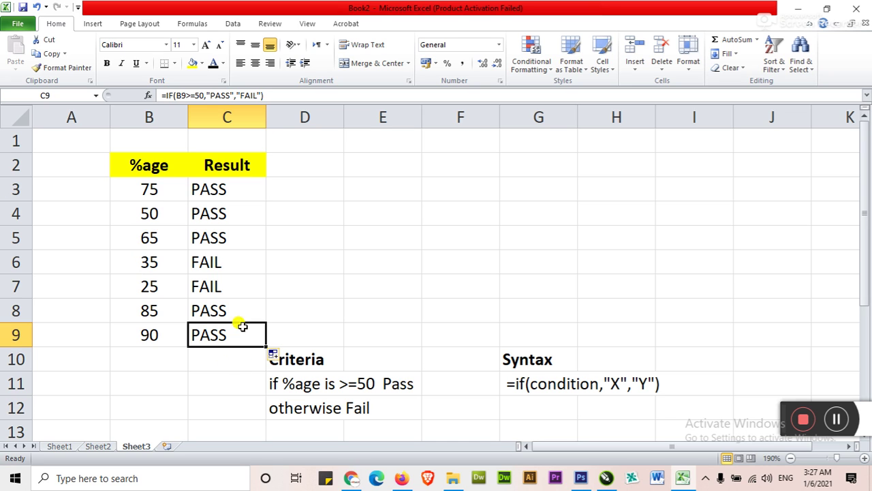
{"action": "left_click", "coordinate": [230, 189]}
{"action": "key", "text": "F2"}
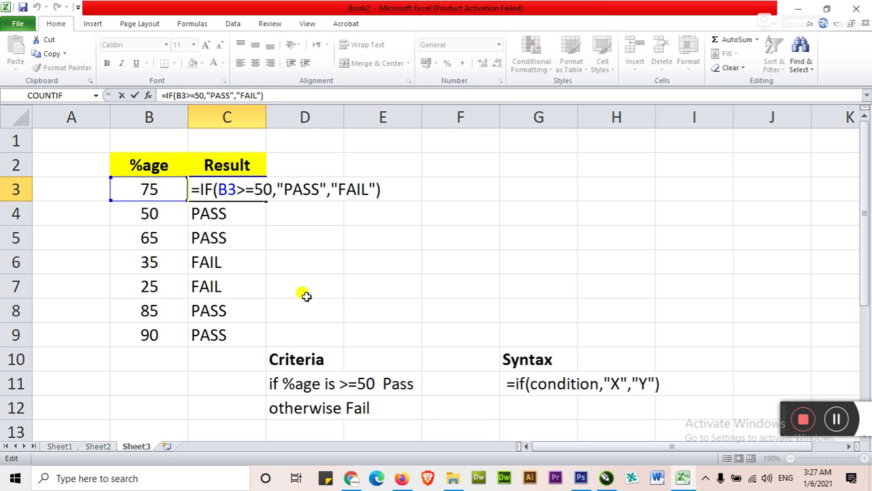
{"action": "key", "text": "Return"}
Enter the column heading "Grad" in cell D2 beside the Result heading.
{"action": "key", "text": "Right"}
{"action": "key", "text": "Up"}
{"action": "key", "text": "Up"}
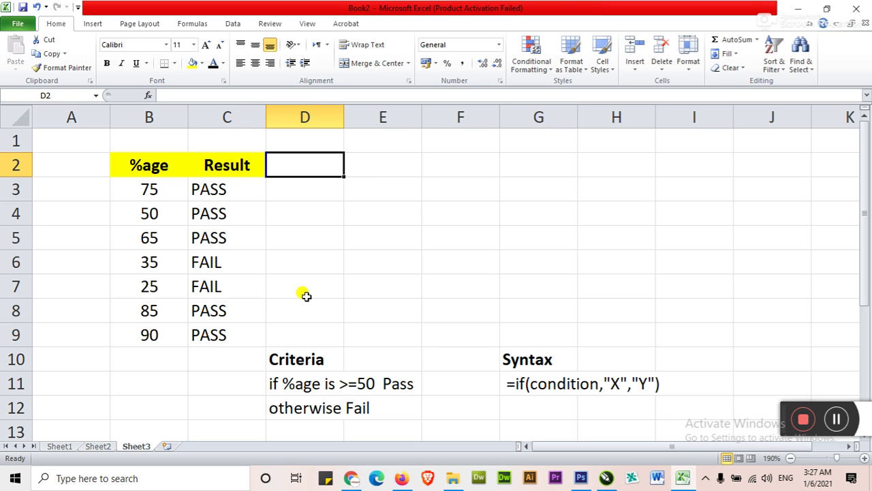
{"action": "type", "text": "Grad"}
{"action": "key", "text": "Return"}
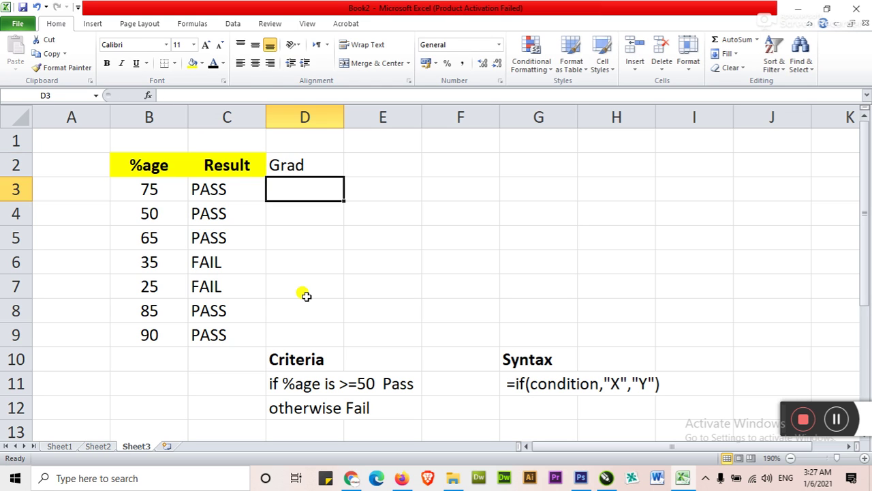
Correct the heading in D2 to "Grade" and give it the bold yellow formatting of the Result heading.
{"action": "key", "text": "Up"}
{"action": "type", "text": "Grade"}
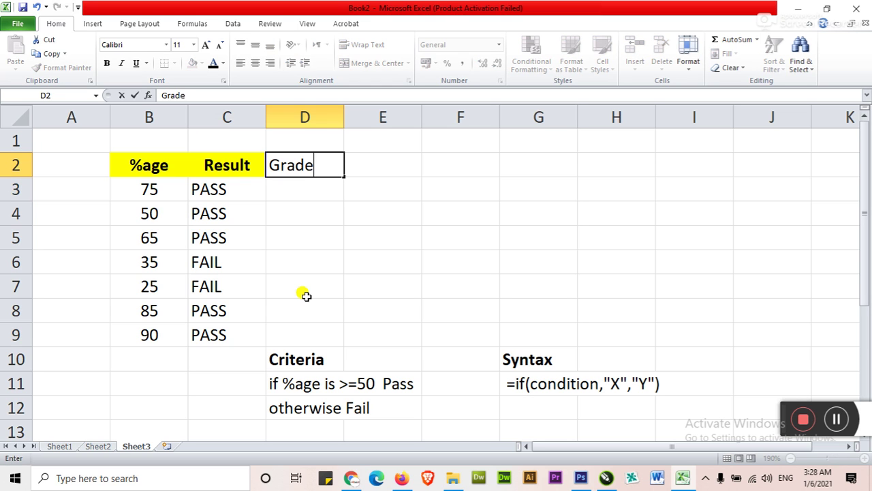
{"action": "key", "text": "Return"}
{"action": "key", "text": "Up"}
{"action": "key", "text": "Left"}
{"action": "key", "text": "ctrl+c"}
{"action": "key", "text": "Right"}
{"action": "key", "text": "ctrl+v"}
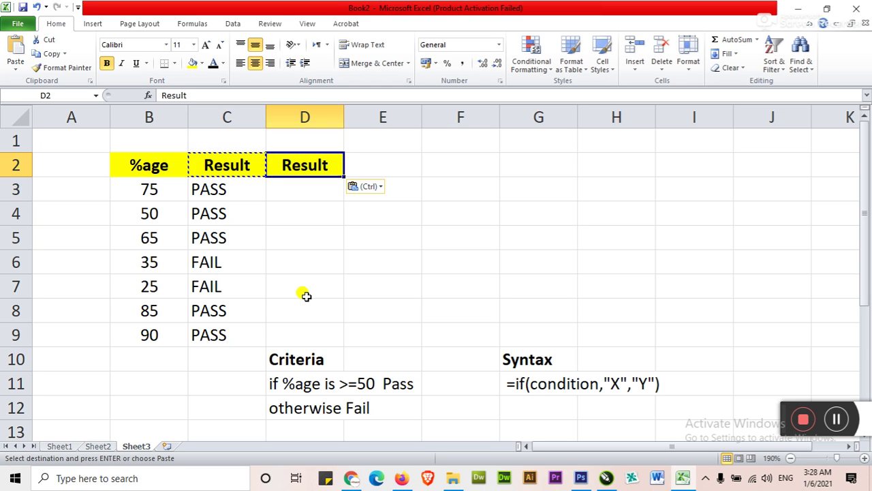
{"action": "type", "text": "Grade"}
{"action": "key", "text": "Return"}
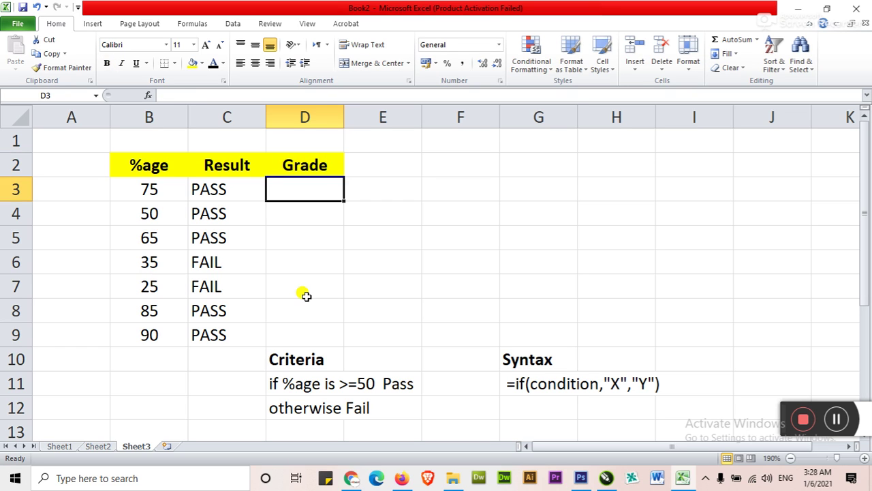
Try entering the grade criterion "if %age is >=90 A+" in cell D14, and undo the entry.
{"action": "key", "text": "Down"}
{"action": "key", "text": "Down"}
{"action": "key", "text": "Down"}
{"action": "key", "text": "Down"}
{"action": "key", "text": "Down"}
{"action": "key", "text": "Down"}
{"action": "key", "text": "Down"}
{"action": "key", "text": "Down"}
{"action": "key", "text": "Down"}
{"action": "key", "text": "Down"}
{"action": "key", "text": "Down"}
{"action": "key", "text": "Down"}
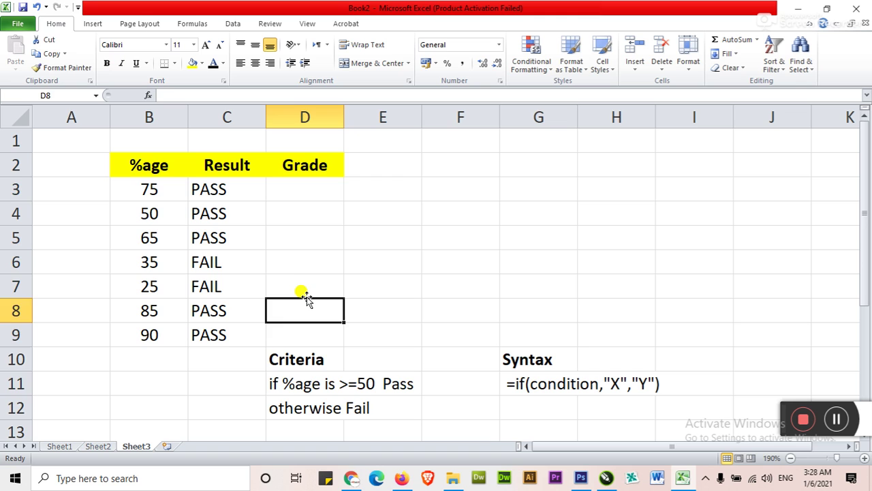
{"action": "key", "text": "Up"}
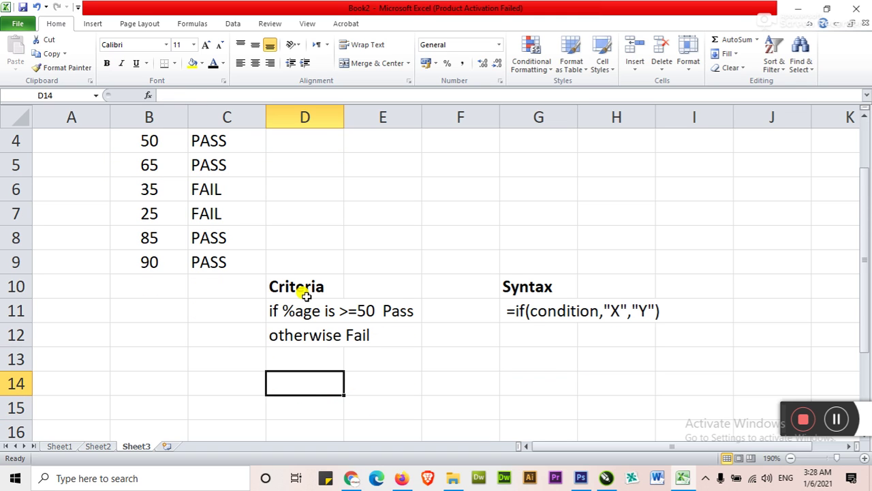
{"action": "key", "text": "Right"}
{"action": "key", "text": "Right"}
{"action": "key", "text": "Right"}
{"action": "key", "text": "Left"}
{"action": "key", "text": "Left"}
{"action": "key", "text": "Left"}
{"action": "type", "text": "if"}
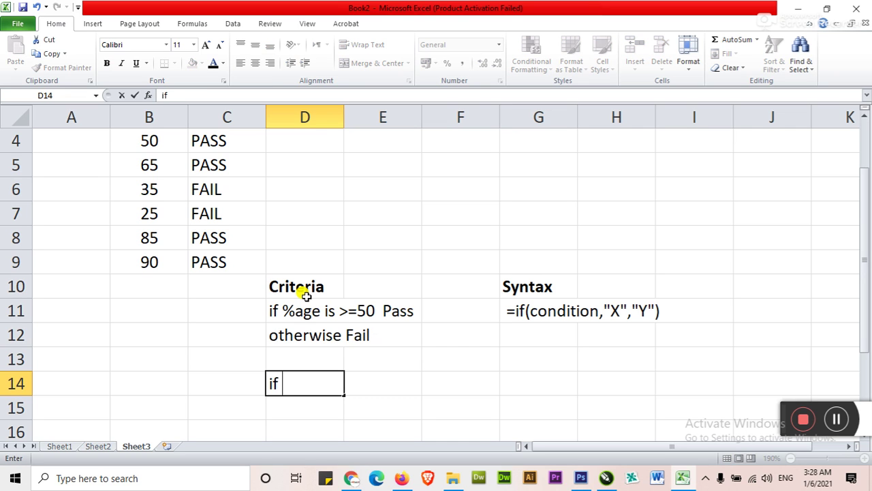
{"action": "type", "text": " %age "}
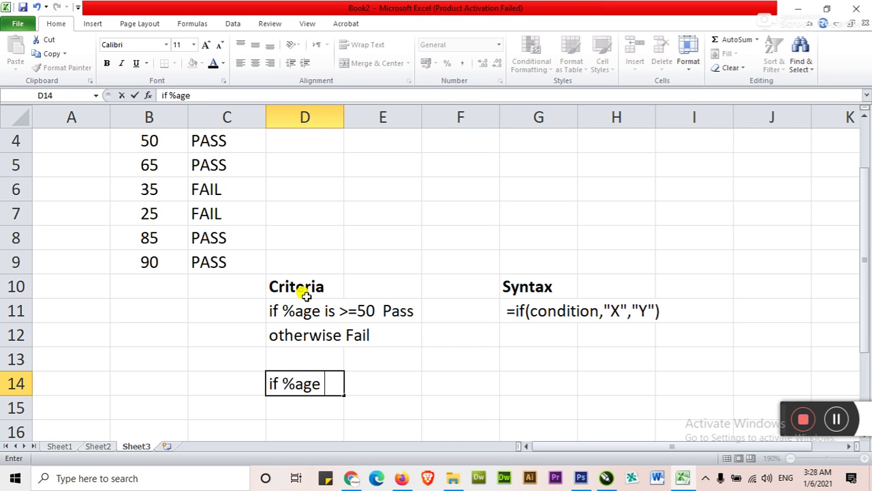
{"action": "type", "text": "is >=90 A+"}
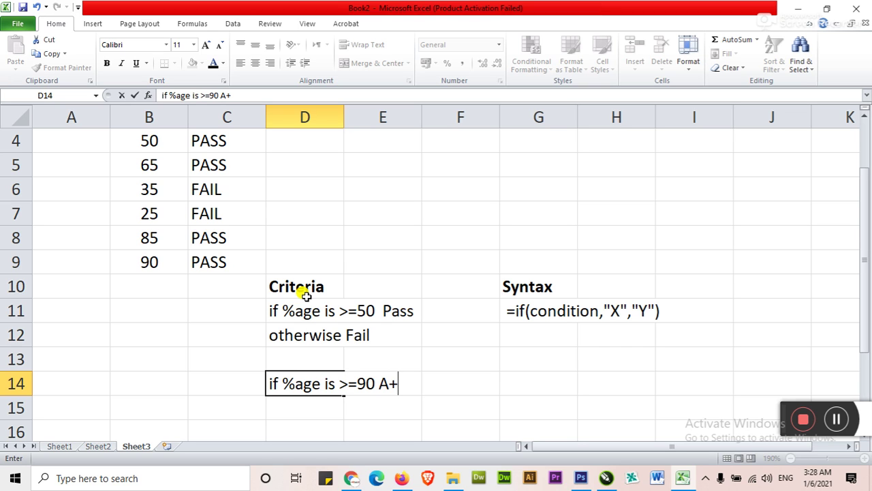
{"action": "key", "text": "Return"}
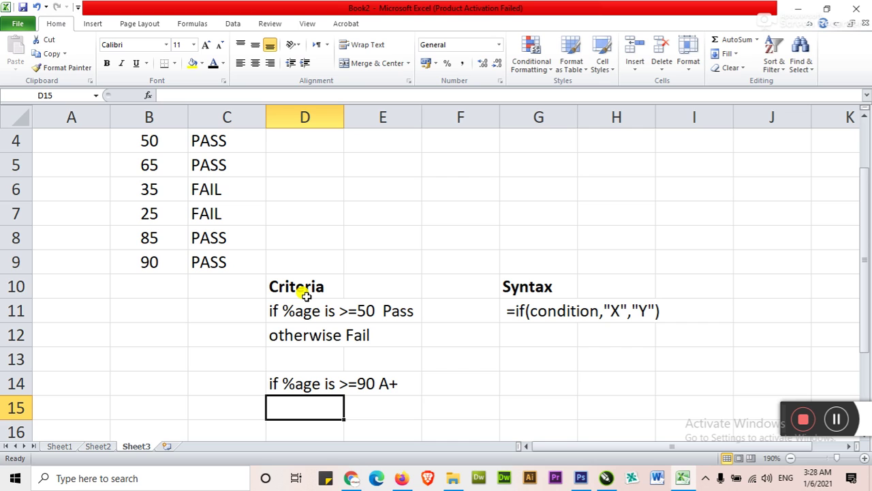
{"action": "key", "text": "Right"}
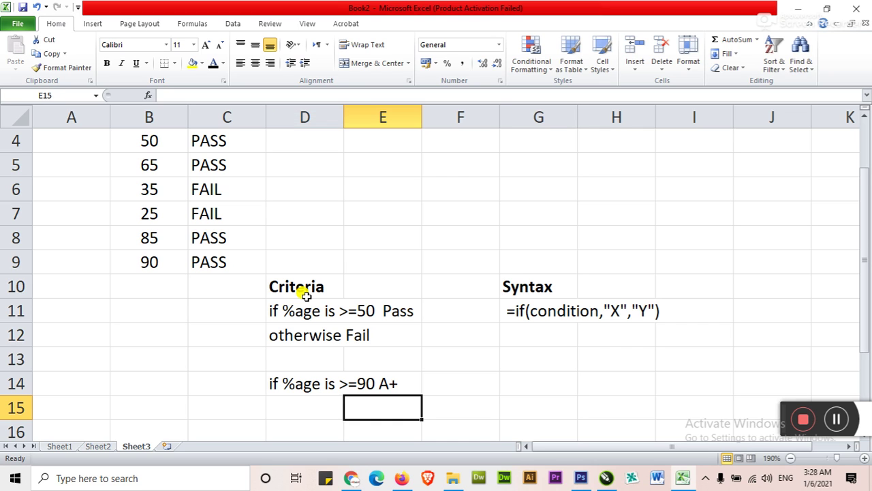
{"action": "key", "text": "ctrl+z"}
Enter the criterion ">=90" in D14 with its grade "A+" in E14.
{"action": "type", "text": ">=90"}
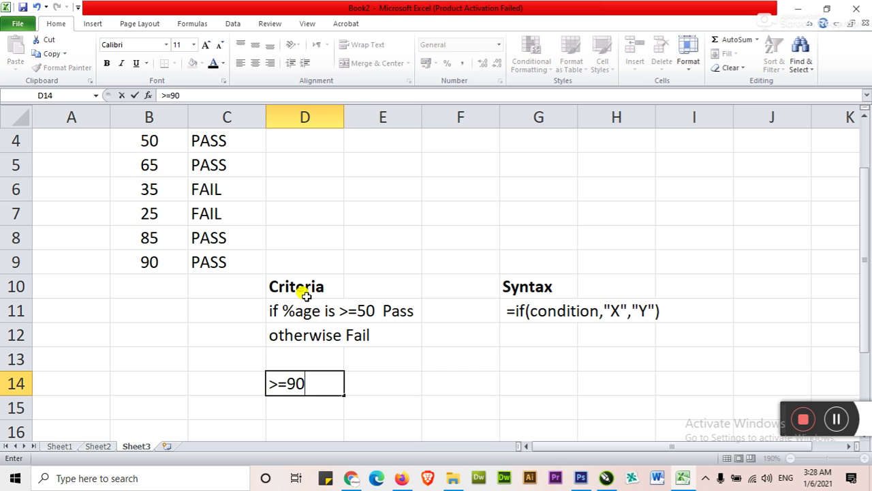
{"action": "key", "text": "Tab"}
{"action": "type", "text": "A+"}
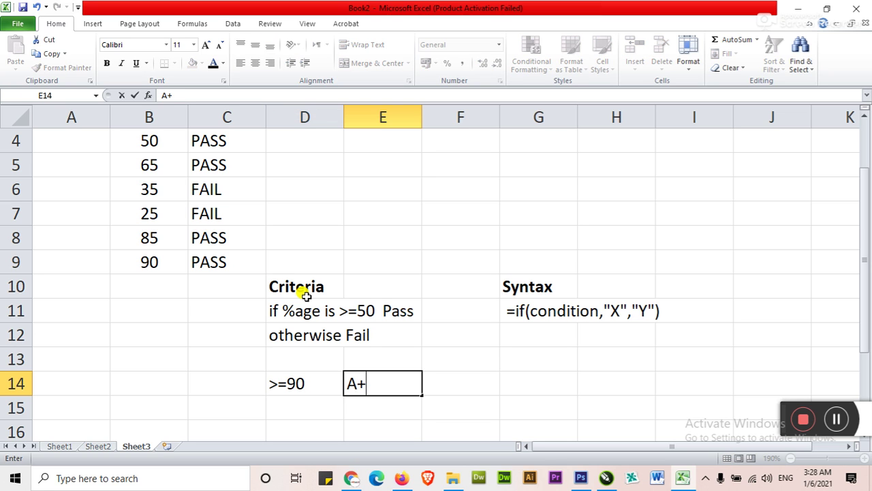
{"action": "key", "text": "Return"}
Enter the criterion ">=70" in D15 with its grade "A" in E15.
{"action": "type", "text": ">=780"}
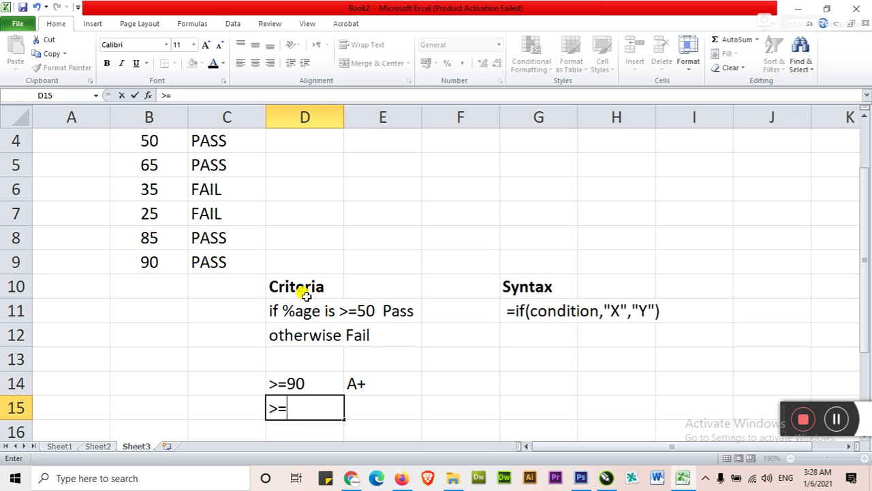
{"action": "key", "text": "BackSpace"}
{"action": "key", "text": "BackSpace"}
{"action": "type", "text": "0"}
{"action": "key", "text": "Return"}
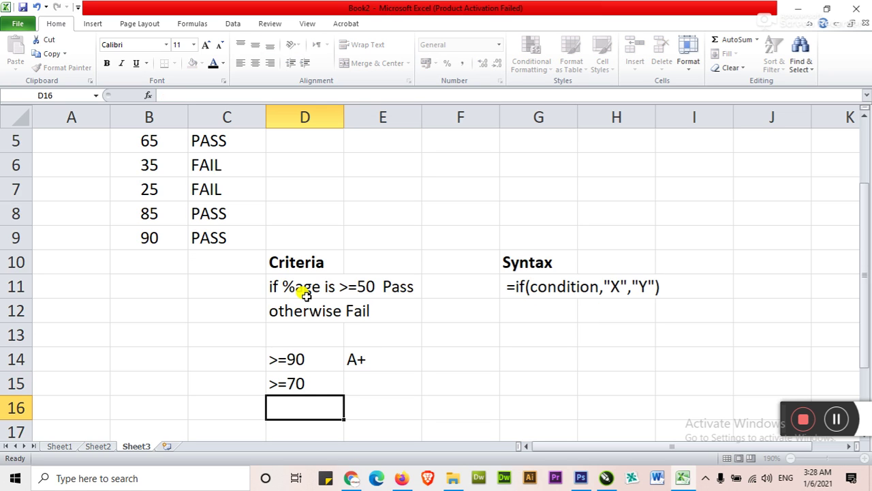
{"action": "key", "text": "Up"}
{"action": "key", "text": "Right"}
{"action": "type", "text": "A"}
{"action": "key", "text": "Return"}
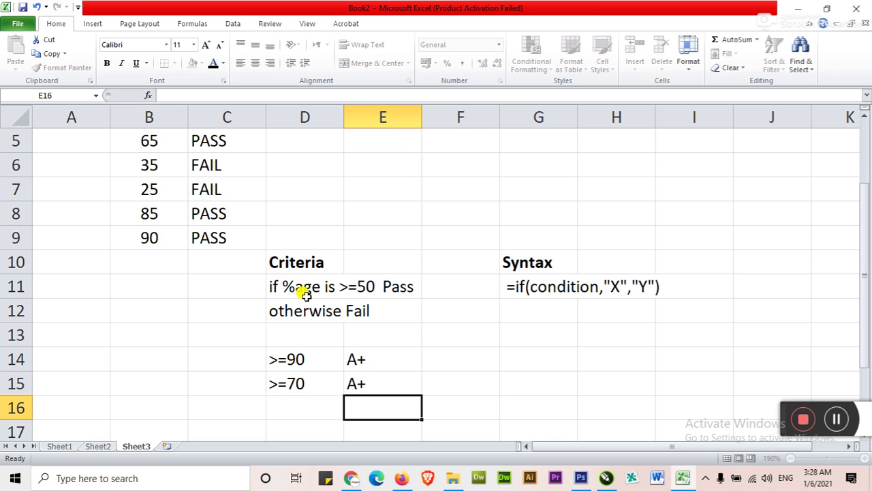
{"action": "key", "text": "Up"}
{"action": "type", "text": "A"}
{"action": "key", "text": "BackSpace"}
{"action": "key", "text": "Return"}
Enter the criterion ">=50" in D16 with its grade "B" in E16.
{"action": "key", "text": "Left"}
{"action": "type", "text": ">=50"}
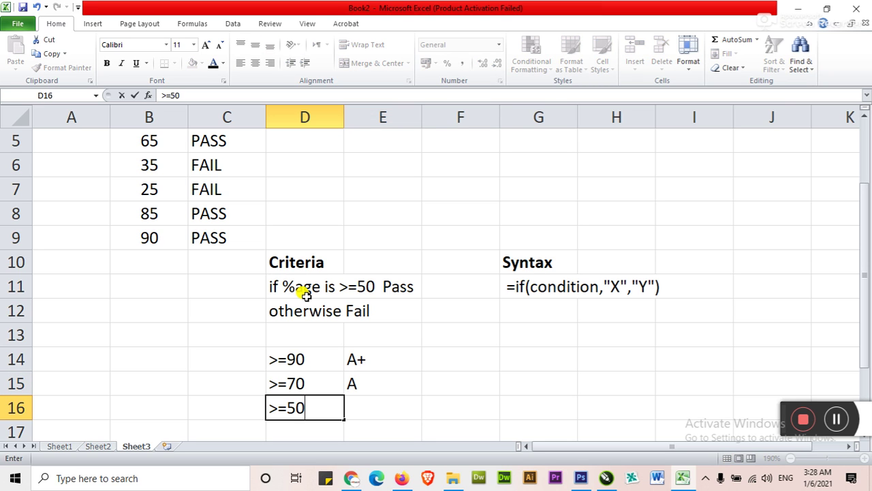
{"action": "key", "text": "Return"}
{"action": "key", "text": "Up"}
{"action": "key", "text": "Right"}
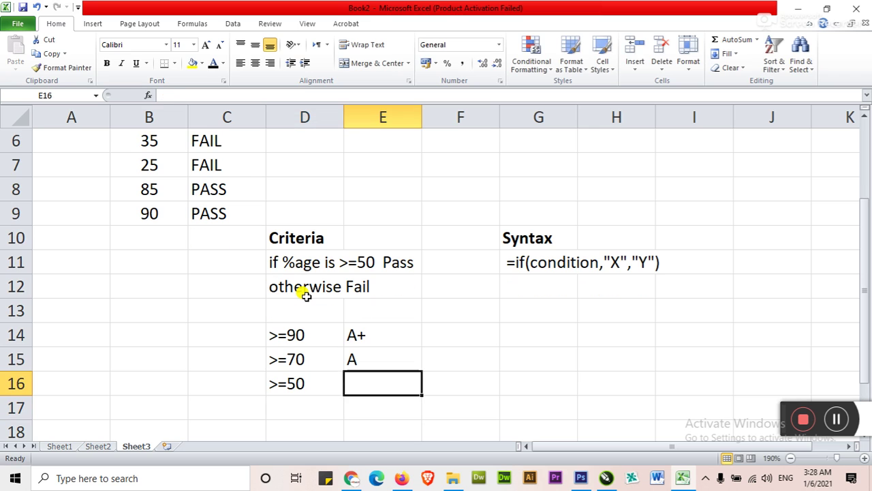
{"action": "type", "text": "B"}
{"action": "key", "text": "Return"}
Enter the criterion "<50" in D17 with its grade "C" in E17.
{"action": "key", "text": "Left"}
{"action": "type", "text": "<"}
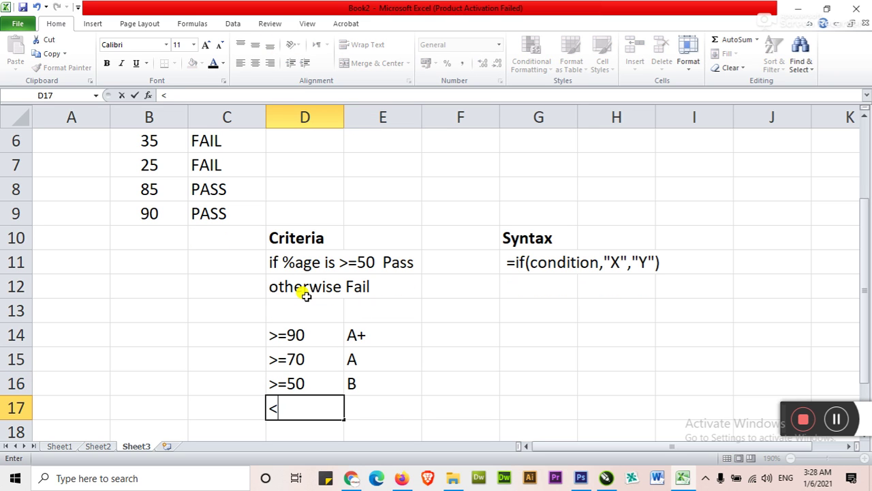
{"action": "type", "text": "5"}
{"action": "key", "text": "Right"}
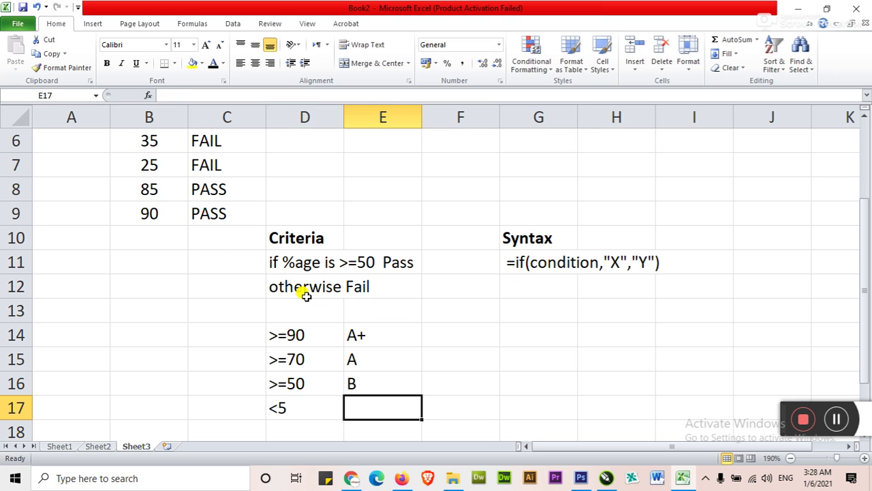
{"action": "key", "text": "Left"}
{"action": "key", "text": "F2"}
{"action": "type", "text": "0"}
{"action": "key", "text": "Return"}
{"action": "key", "text": "Up"}
{"action": "key", "text": "Right"}
{"action": "type", "text": "C"}
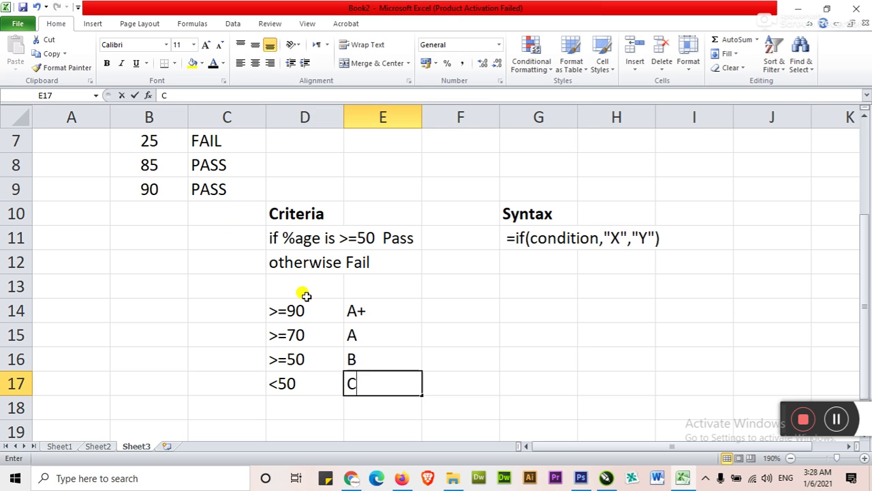
{"action": "key", "text": "Return"}
Make the grade criteria in D14:E17 bold.
{"action": "key", "text": "Up"}
{"action": "key", "text": "Up"}
{"action": "key", "text": "Up"}
{"action": "key", "text": "Up"}
{"action": "key", "text": "Left"}
{"action": "key", "text": "shift+Right"}
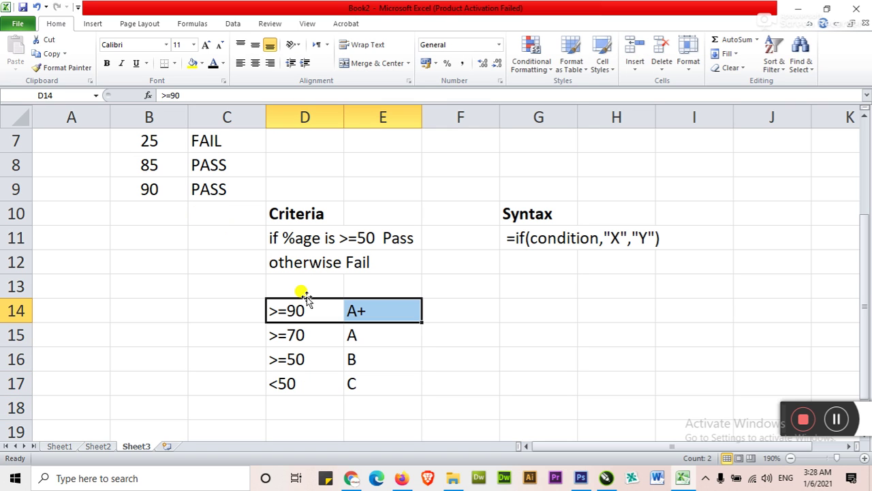
{"action": "key", "text": "shift+Down"}
{"action": "key", "text": "shift+Down"}
{"action": "key", "text": "shift+Down"}
{"action": "key", "text": "ctrl+b"}
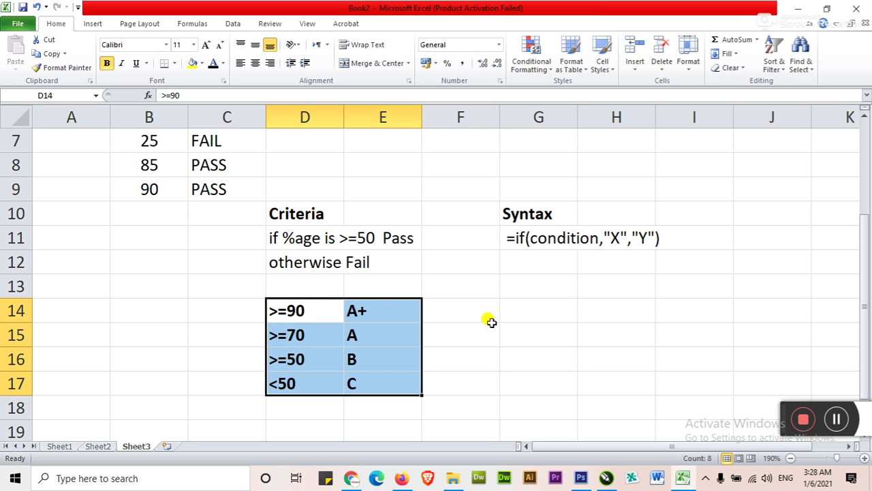
Place the grade criteria block from D14:E17 at H3, and move it from there to F6:G9.
{"action": "key", "text": "ctrl+c"}
{"action": "scroll", "coordinate": [539, 323], "scroll_direction": "up", "scroll_amount": 2}
{"action": "left_click", "coordinate": [615, 191]}
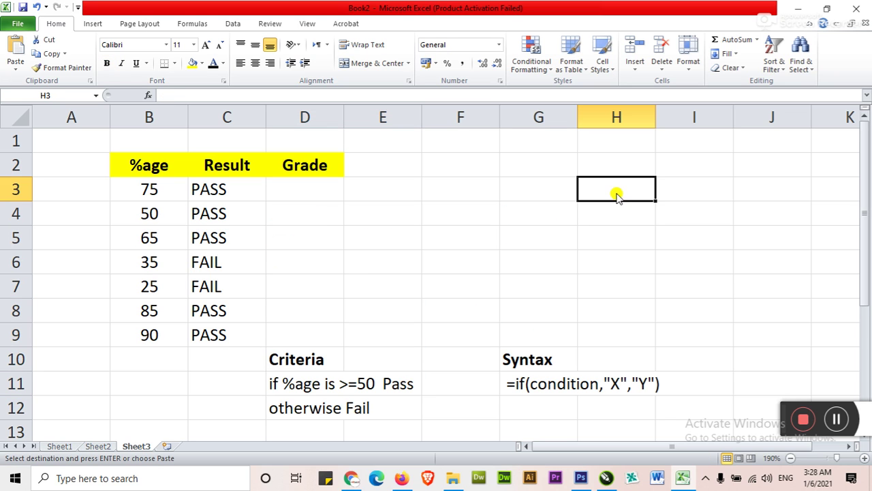
{"action": "key", "text": "Return"}
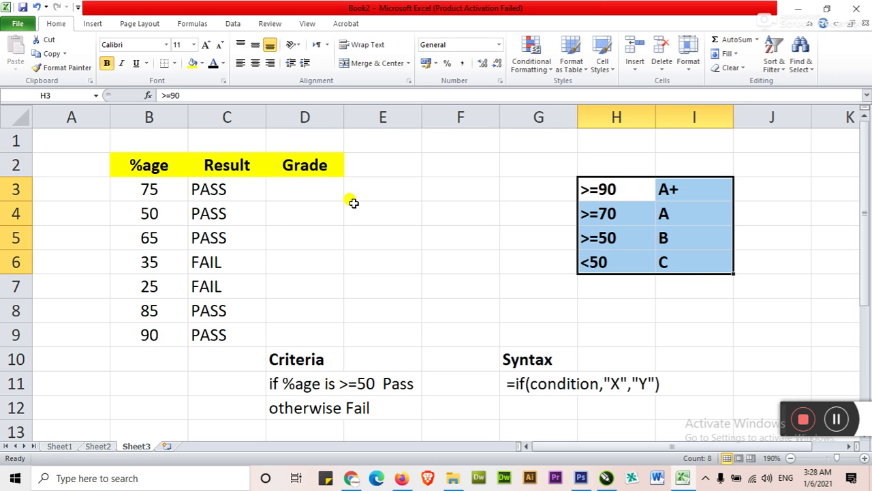
{"action": "key", "text": "ctrl+c"}
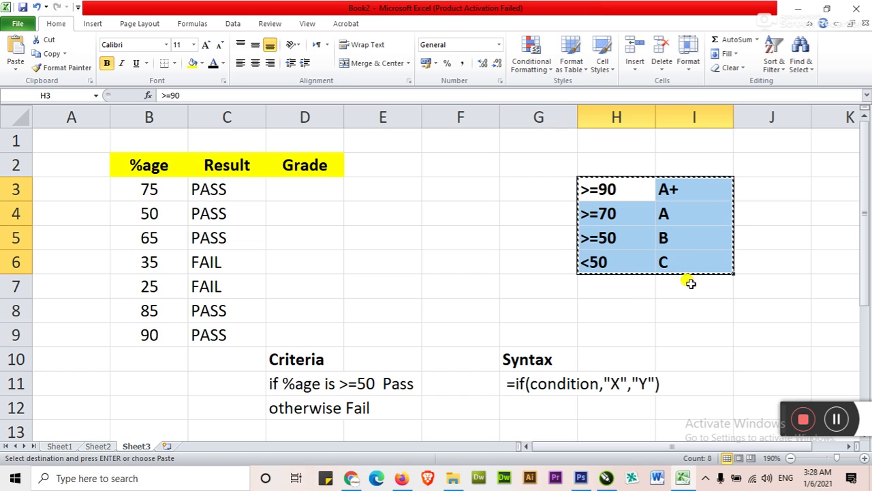
{"action": "left_click", "coordinate": [468, 265]}
{"action": "key", "text": "Return"}
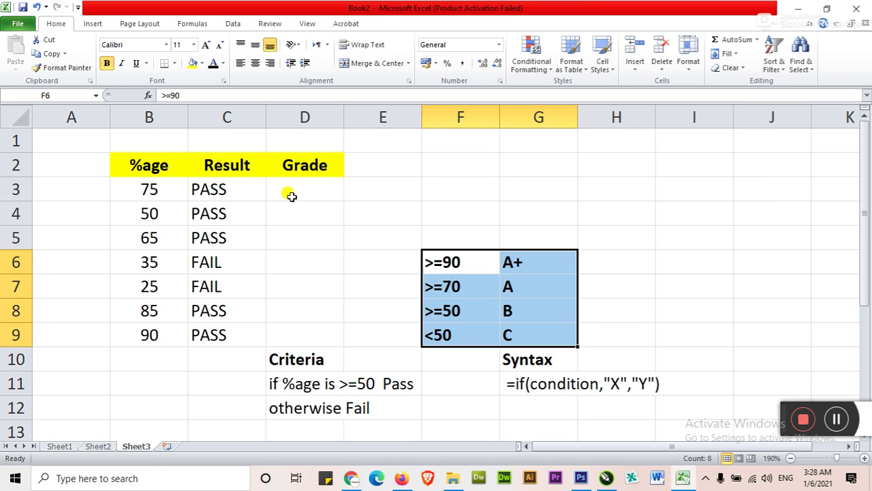
Begin an IF formula in D3 that tests B3>=90 and returns "A+" when true.
{"action": "left_click", "coordinate": [290, 192]}
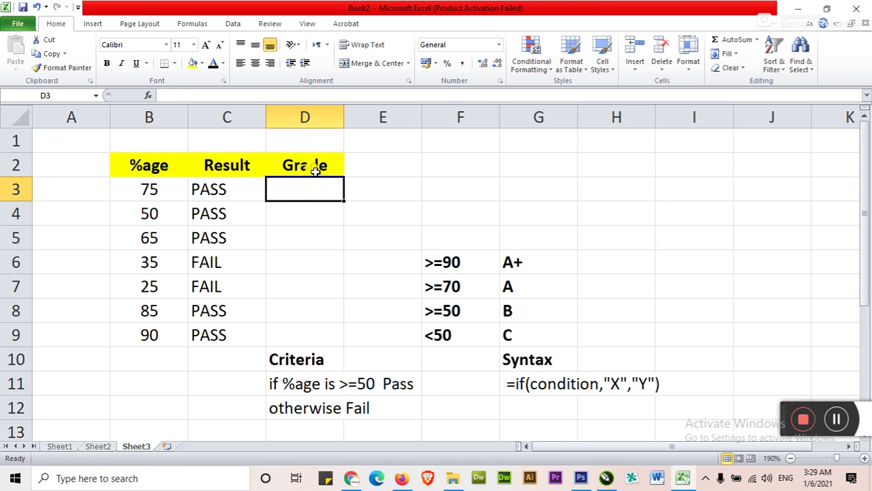
{"action": "left_click", "coordinate": [151, 189]}
{"action": "left_click", "coordinate": [289, 180]}
{"action": "type", "text": "=if("}
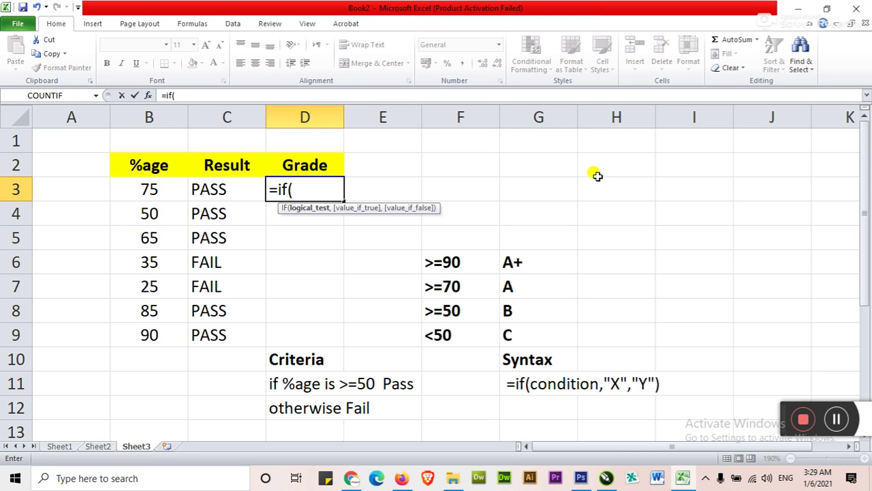
{"action": "type", "text": "b3"}
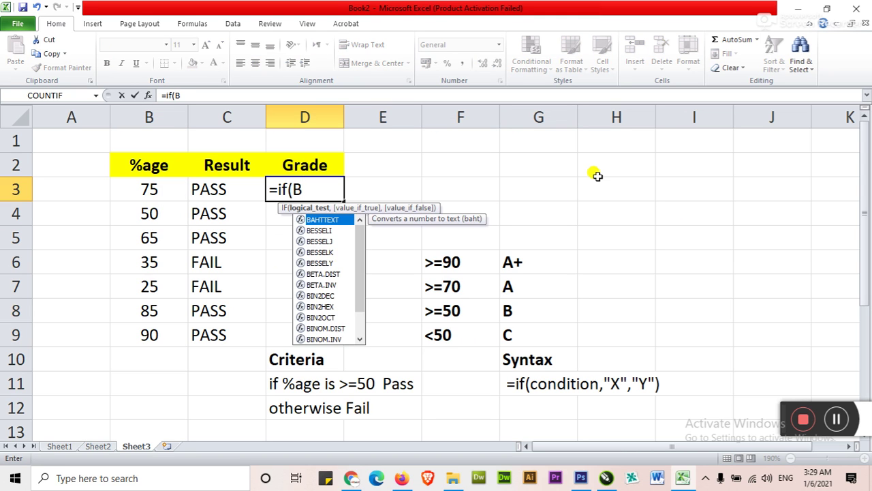
{"action": "type", "text": ">="}
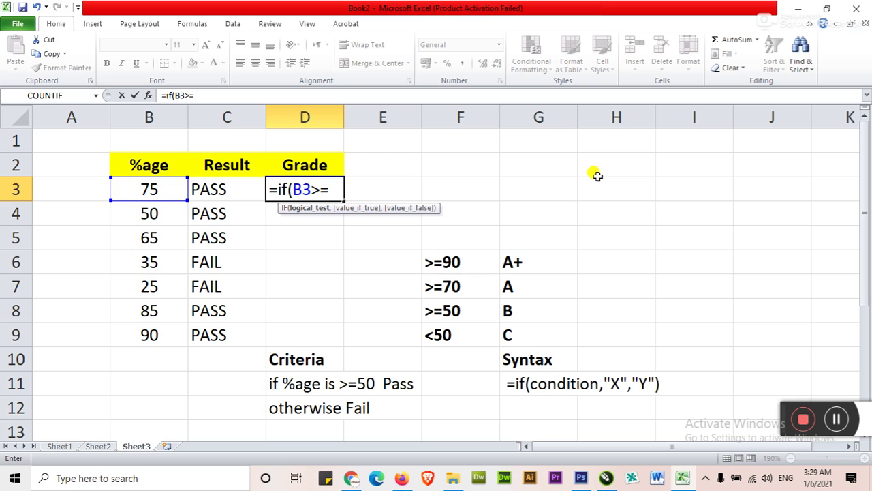
{"action": "type", "text": "90,"}
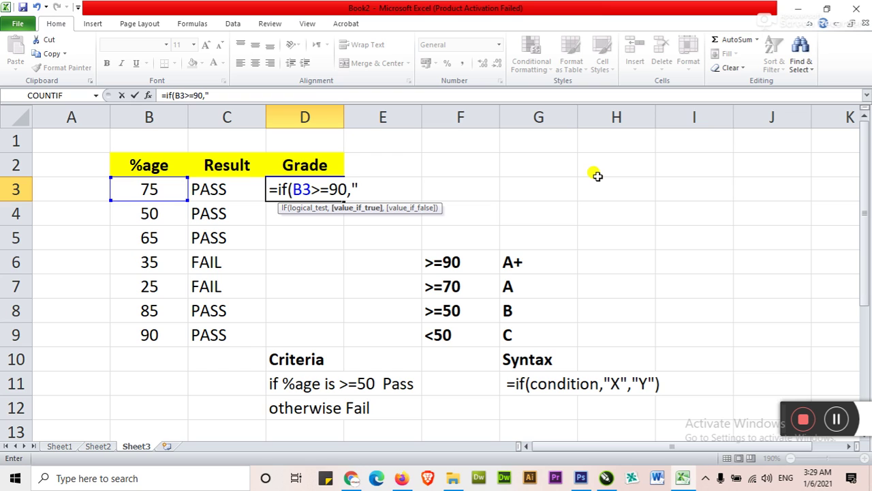
{"action": "type", "text": "\"a"}
{"action": "key", "text": "BackSpace"}
{"action": "type", "text": "A+\","}
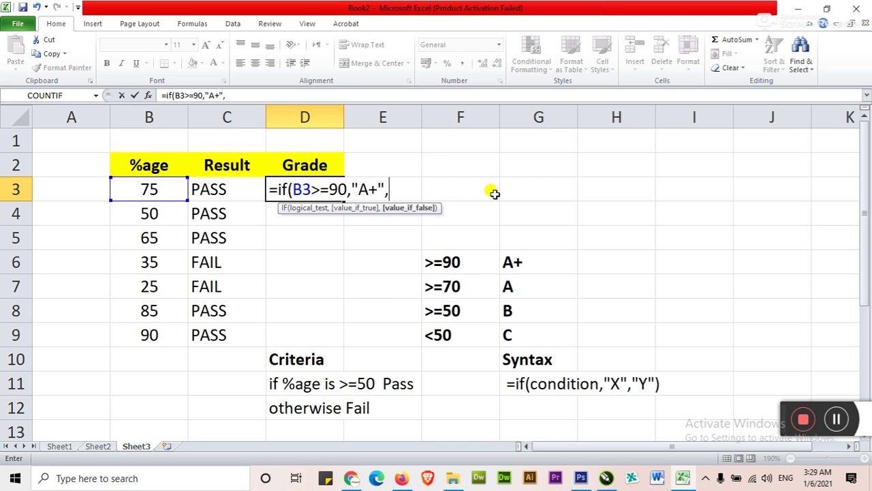
Add a nested IF to the D3 formula that tests B3>=70 and returns "A" when true.
{"action": "type", "text": "if"}
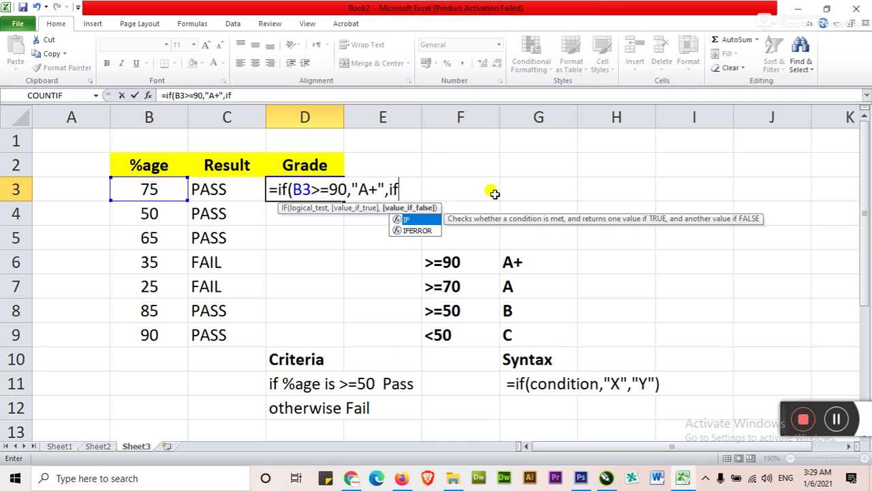
{"action": "type", "text": "("}
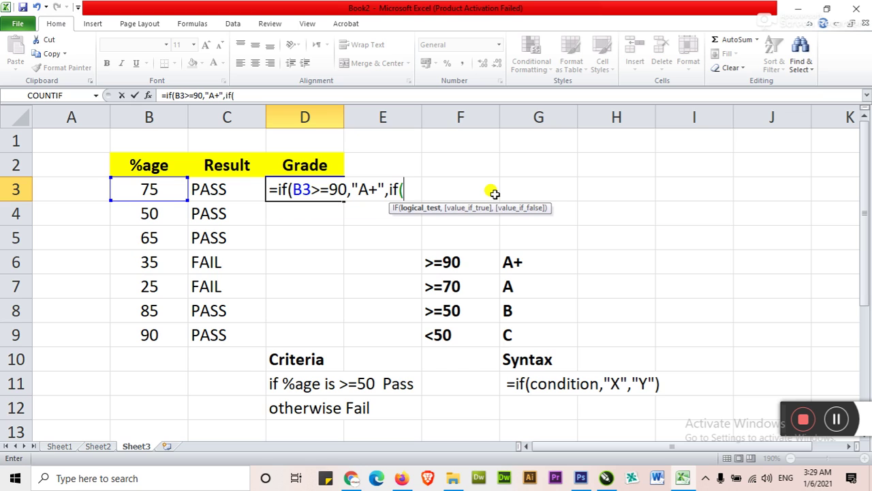
{"action": "type", "text": "B3>="}
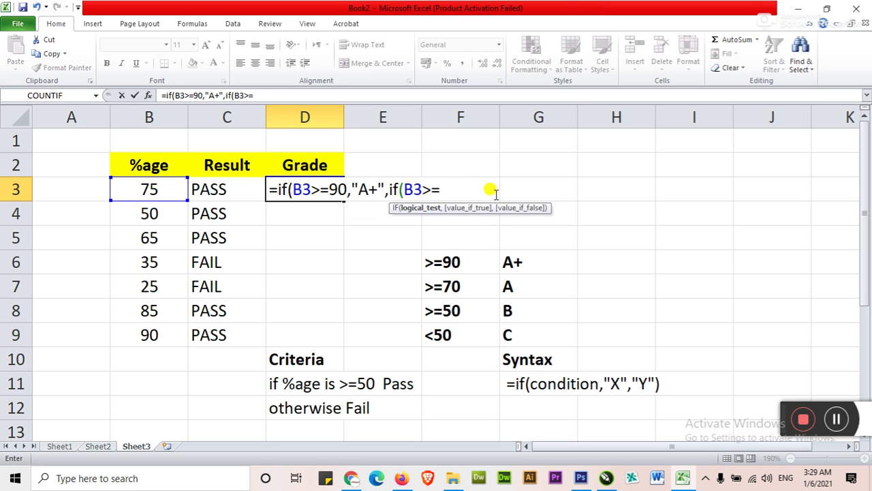
{"action": "type", "text": "70,\"B"}
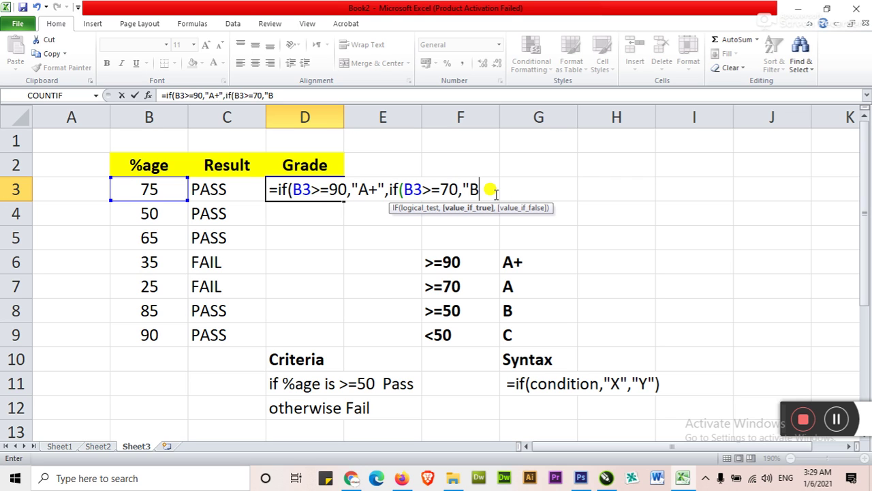
{"action": "key", "text": "BackSpace"}
{"action": "type", "text": "A\",if"}
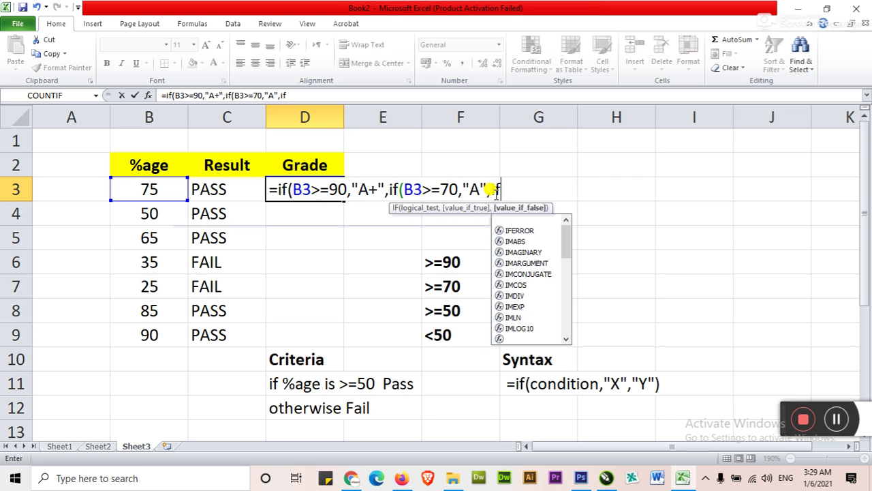
Complete the D3 formula with a third IF that tests B3>=50 and returns "B" when true, otherwise "C".
{"action": "type", "text": "(B"}
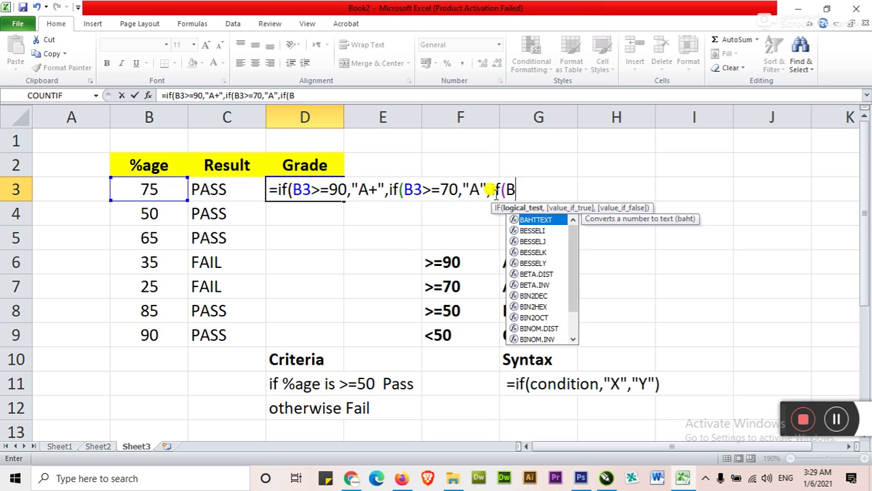
{"action": "type", "text": "3>"}
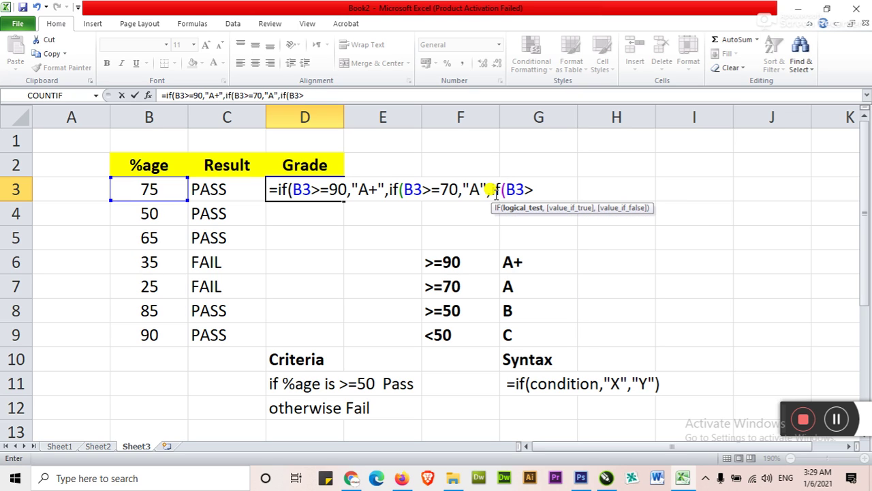
{"action": "type", "text": "=50,"}
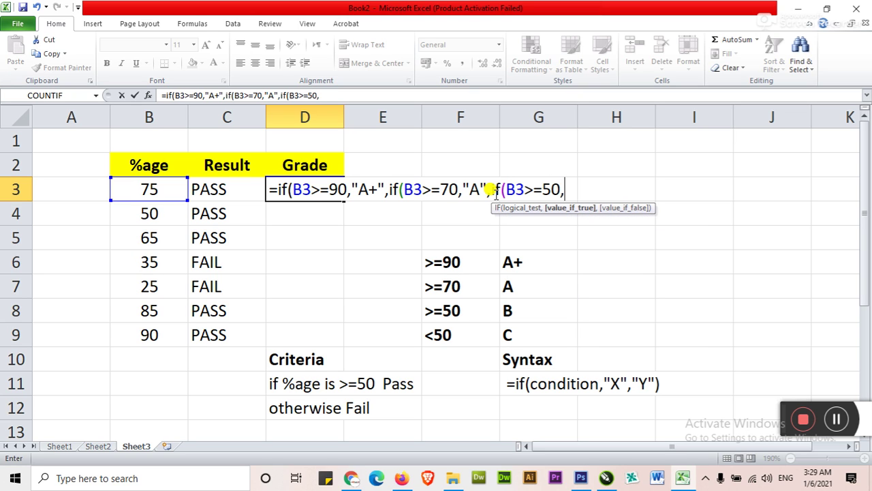
{"action": "type", "text": "\"B\",\"C\""}
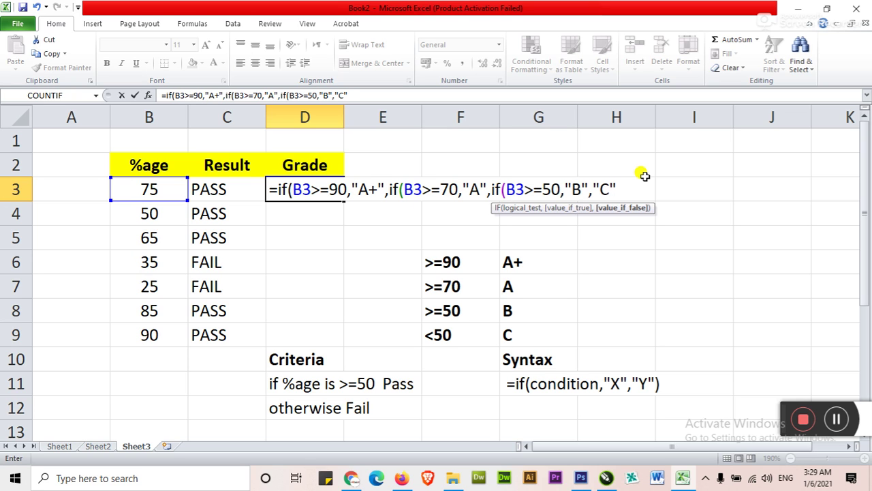
{"action": "type", "text": ")))"}
{"action": "key", "text": "Return"}
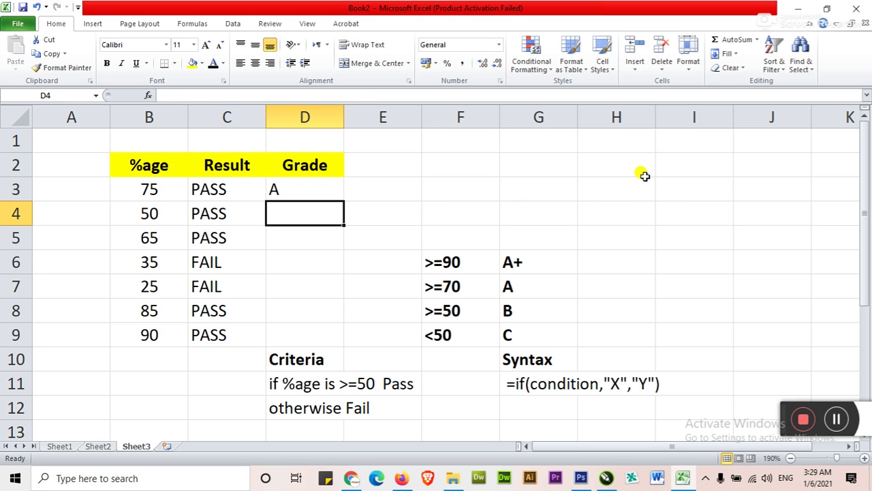
Make the grade in D3 bold and copy its formula down through D9.
{"action": "key", "text": "Up"}
{"action": "key", "text": "ctrl+b"}
{"action": "key", "text": "ctrl+c"}
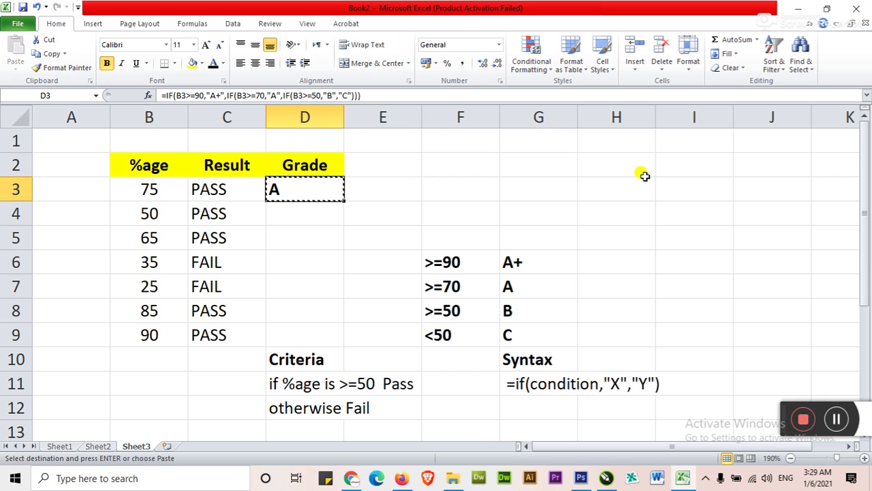
{"action": "key", "text": "Down"}
{"action": "key", "text": "ctrl+v"}
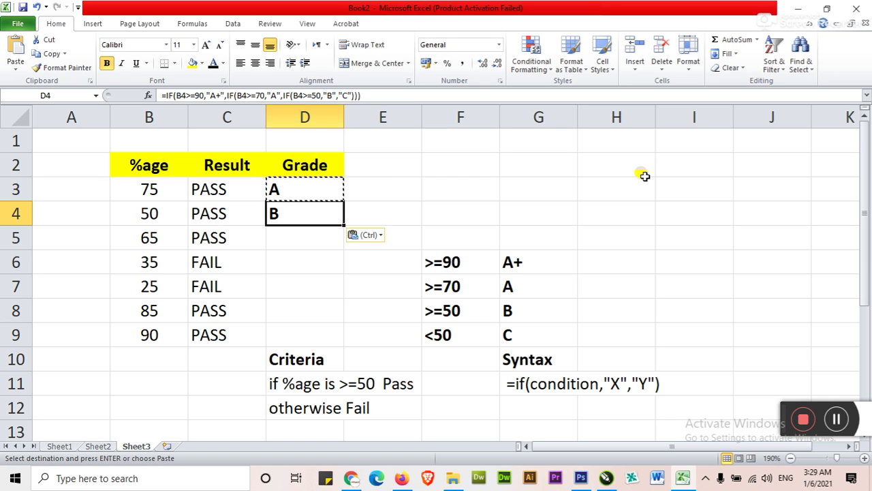
{"action": "left_click_drag", "start_coordinate": [340, 224], "coordinate": [341, 338]}
{"action": "left_click", "coordinate": [311, 196]}
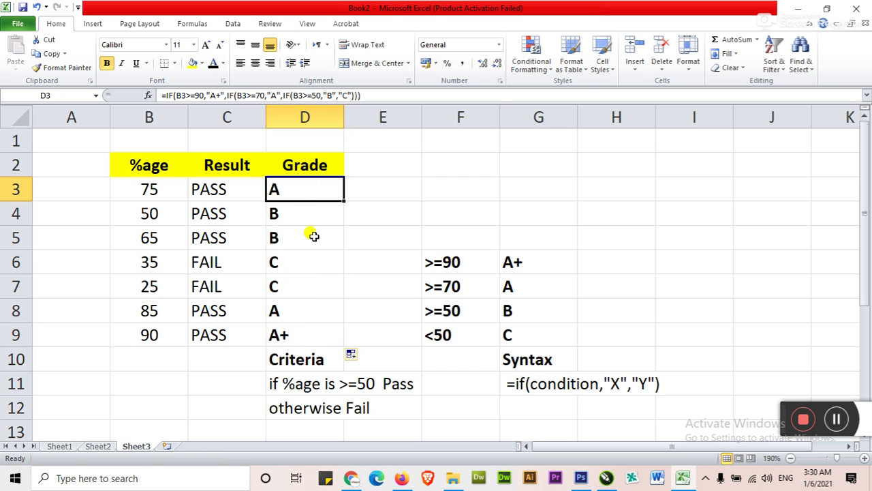
Insert an empty row at row 10, above the Criteria and Syntax headings.
{"action": "left_click", "coordinate": [296, 334]}
{"action": "left_click", "coordinate": [167, 333]}
{"action": "left_click", "coordinate": [208, 351]}
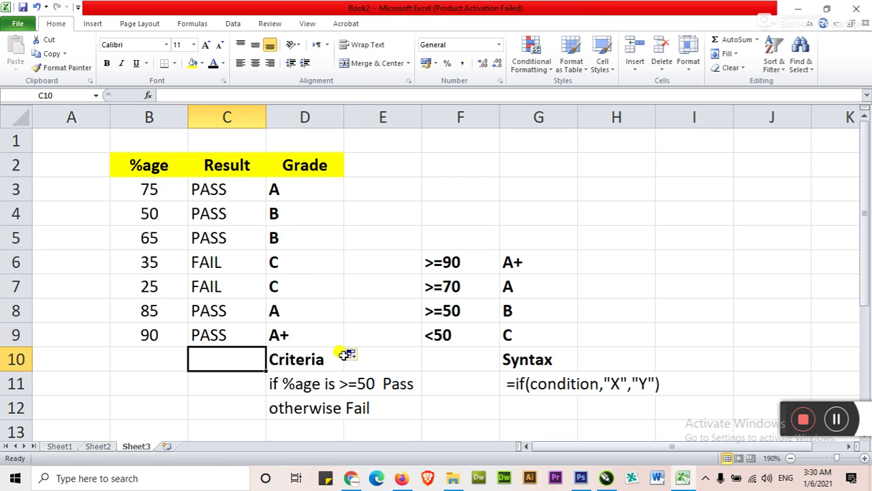
{"action": "key", "text": "ctrl+shift+plus"}
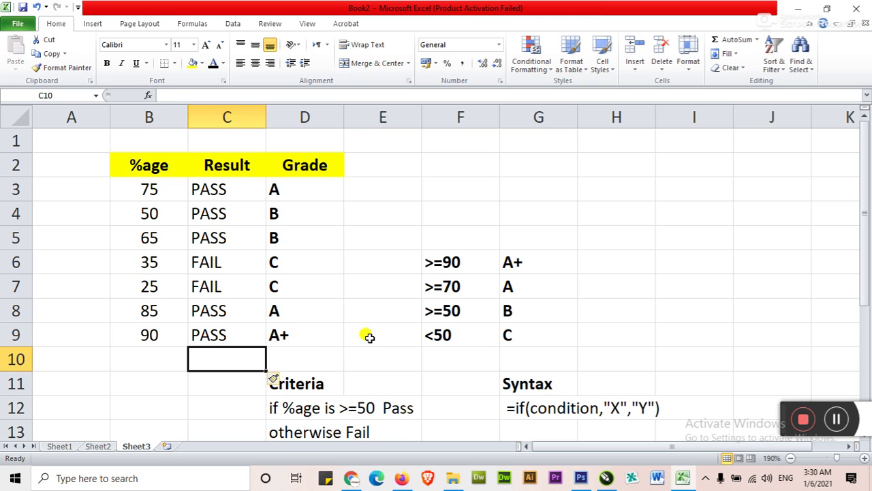
Review the conditions and return values in the nested IF formula in D3.
{"action": "left_click", "coordinate": [323, 198]}
{"action": "key", "text": "F2"}
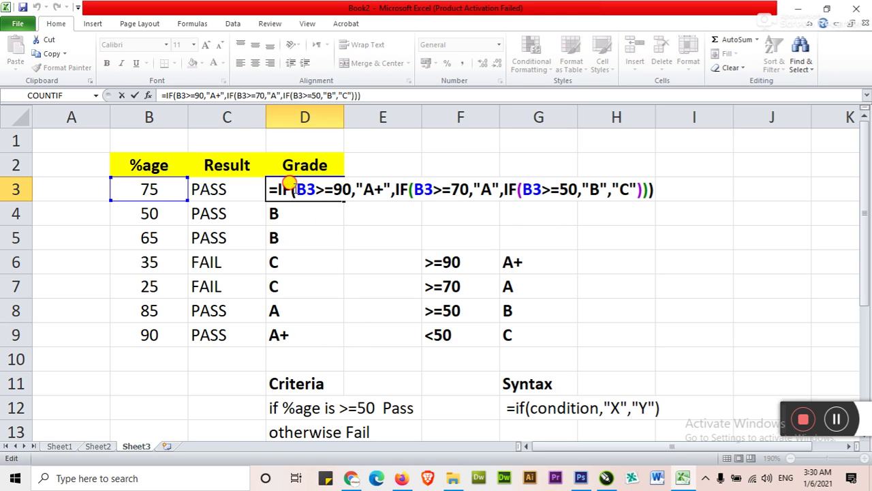
{"action": "left_click_drag", "start_coordinate": [294, 190], "coordinate": [353, 189]}
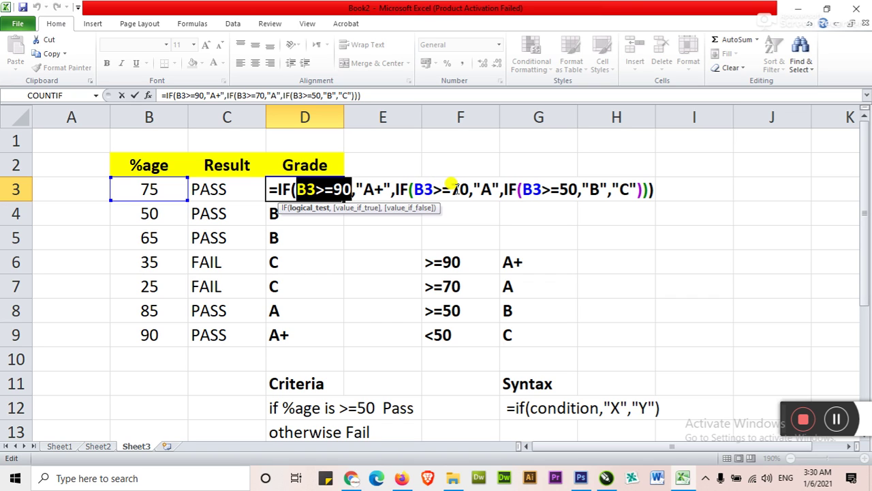
{"action": "left_click_drag", "start_coordinate": [521, 190], "coordinate": [569, 184]}
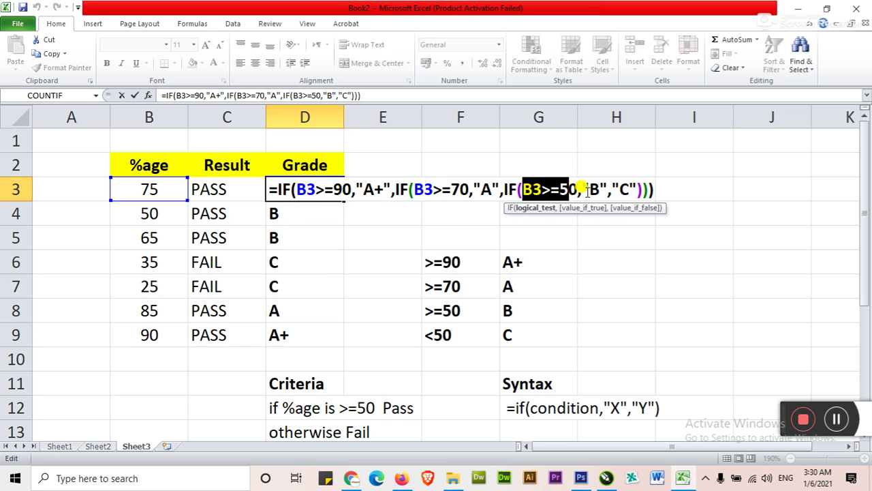
{"action": "left_click", "coordinate": [630, 188]}
{"action": "key", "text": "Return"}
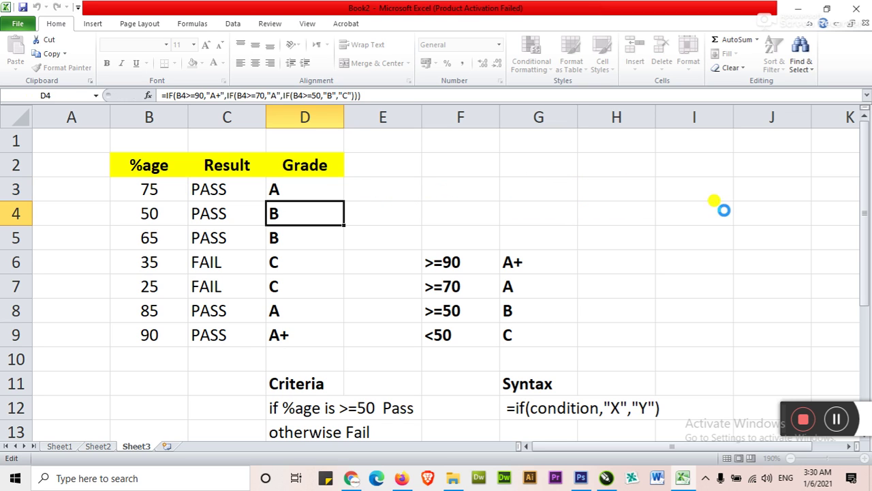
Center the grades in D3:D9 horizontally.
{"action": "scroll", "coordinate": [417, 246], "scroll_direction": "down", "scroll_amount": 1}
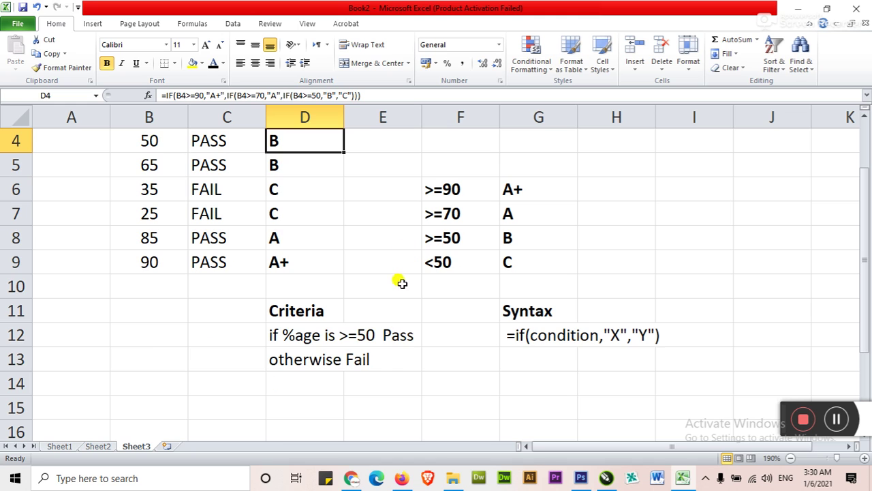
{"action": "scroll", "coordinate": [393, 308], "scroll_direction": "up", "scroll_amount": 1}
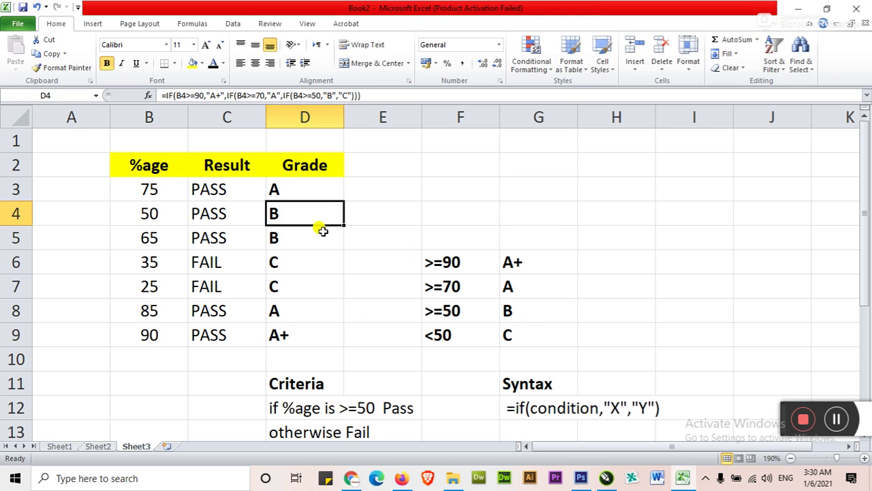
{"action": "left_click_drag", "start_coordinate": [318, 190], "coordinate": [318, 330]}
{"action": "left_click", "coordinate": [255, 63]}
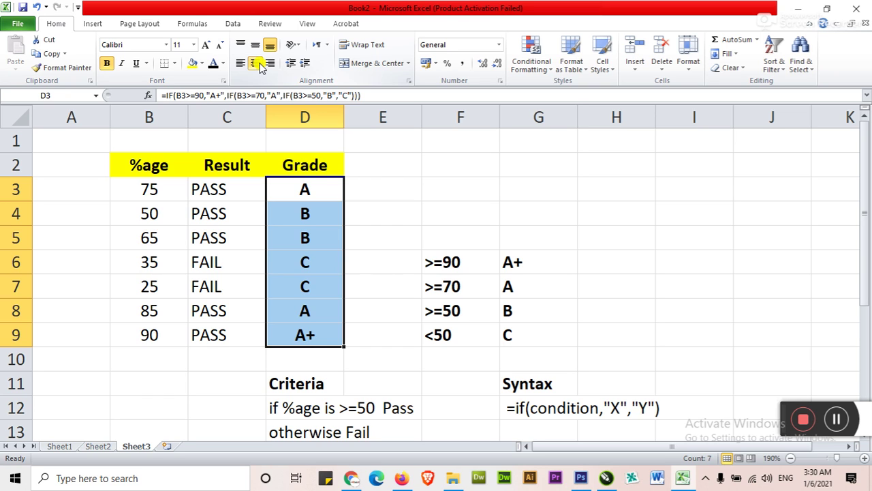
{"action": "left_click", "coordinate": [379, 171]}
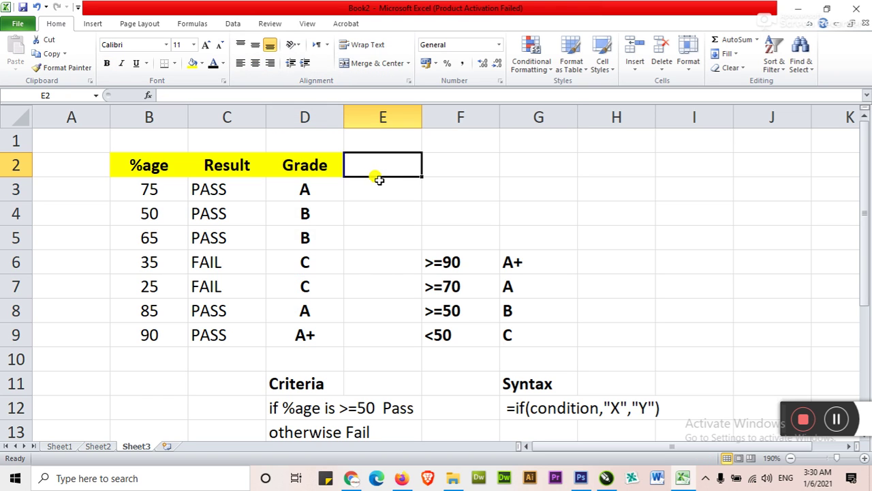
Enter the column heading "Count" in E2.
{"action": "left_click", "coordinate": [377, 185]}
{"action": "left_click", "coordinate": [374, 163]}
{"action": "type", "text": "Count"}
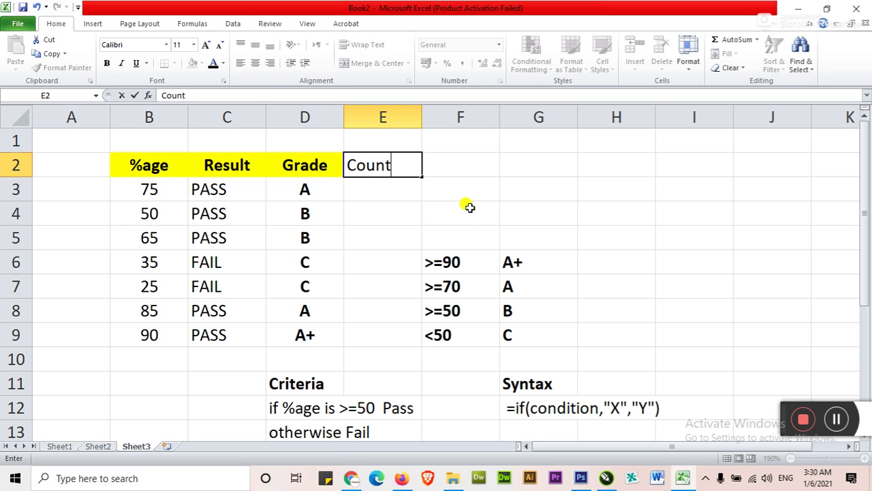
{"action": "key", "text": "Return"}
{"action": "key", "text": "Left"}
{"action": "key", "text": "Left"}
{"action": "key", "text": "Left"}
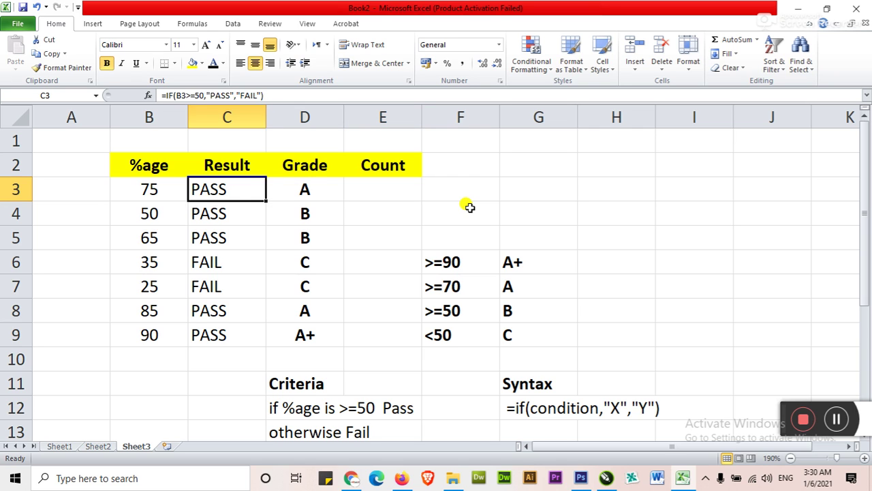
{"action": "key", "text": "Down"}
{"action": "key", "text": "Down"}
{"action": "key", "text": "Down"}
{"action": "key", "text": "Down"}
{"action": "key", "text": "Down"}
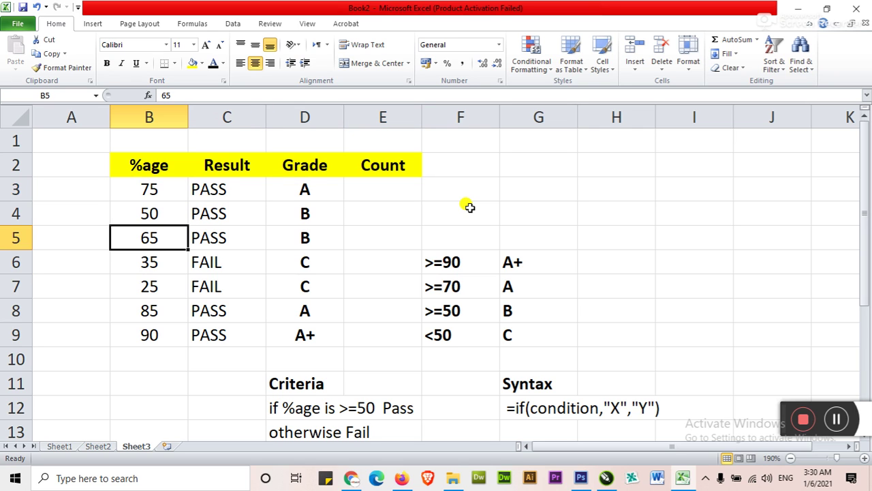
{"action": "key", "text": "Up"}
{"action": "key", "text": "Up"}
{"action": "key", "text": "Up"}
{"action": "key", "text": "Up"}
{"action": "key", "text": "Up"}
{"action": "key", "text": "Right"}
{"action": "key", "text": "Right"}
{"action": "key", "text": "Right"}
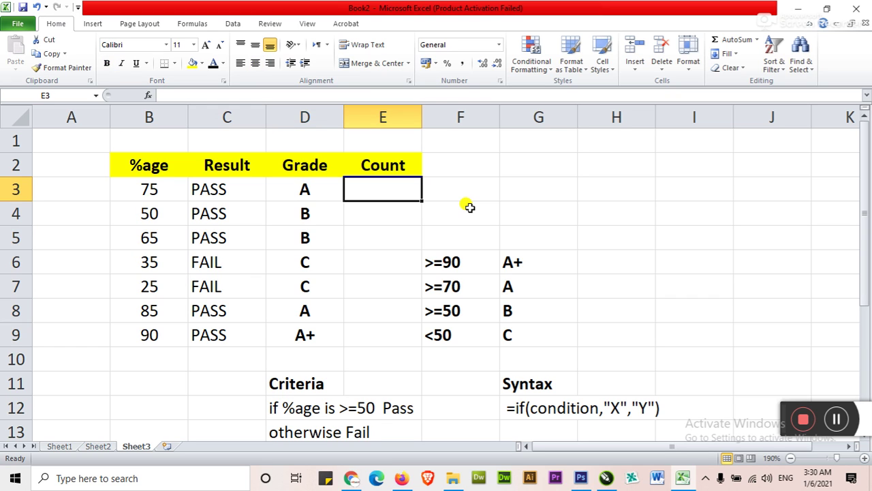
{"action": "type", "text": "="}
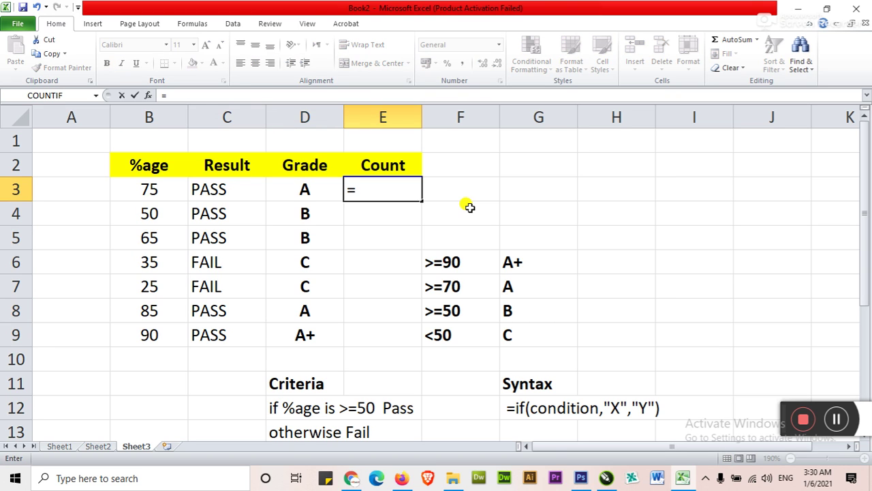
{"action": "type", "text": "countif"}
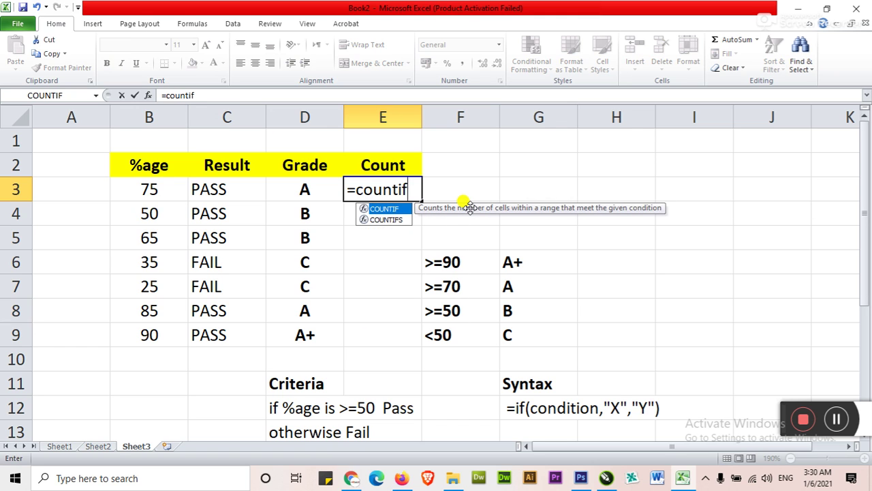
{"action": "type", "text": "("}
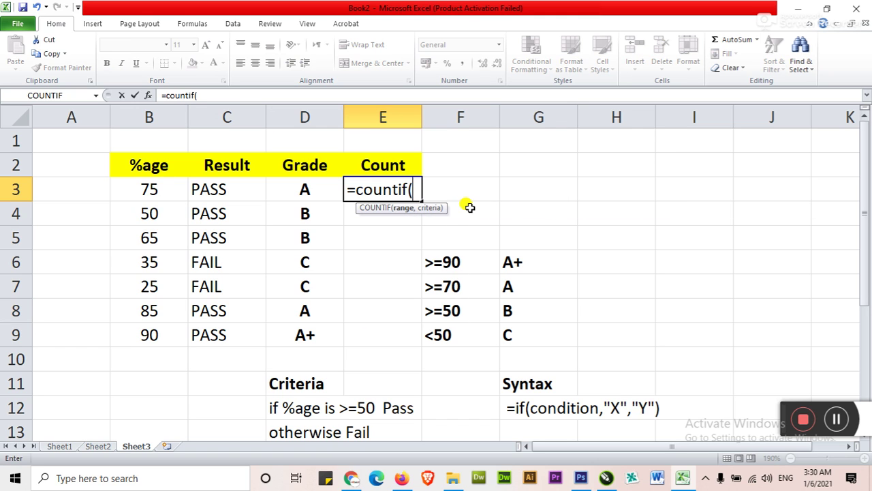
{"action": "key", "text": "Escape"}
Insert three empty sheet columns before the %age column.
{"action": "left_click", "coordinate": [170, 184]}
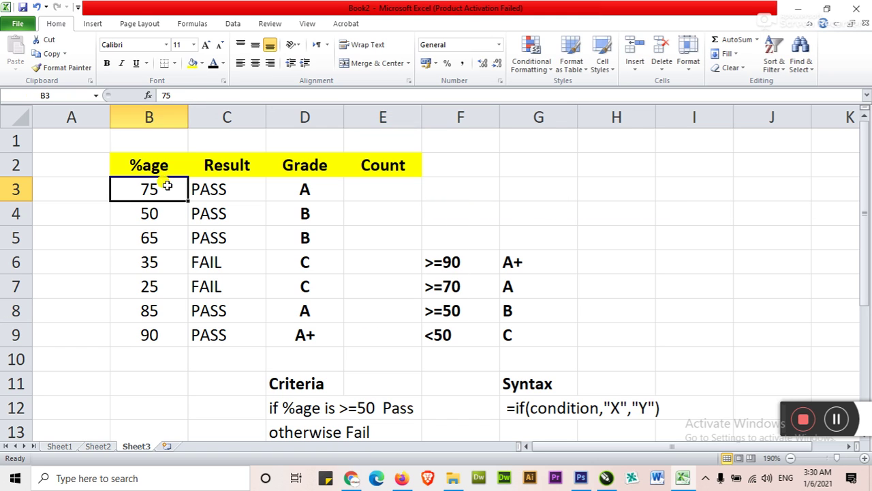
{"action": "key", "text": "Left"}
{"action": "key", "text": "Right"}
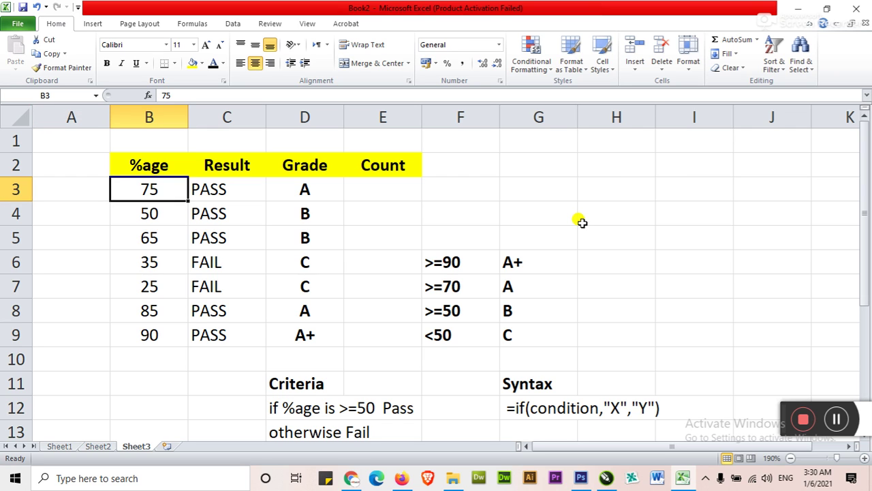
{"action": "left_click", "coordinate": [635, 68]}
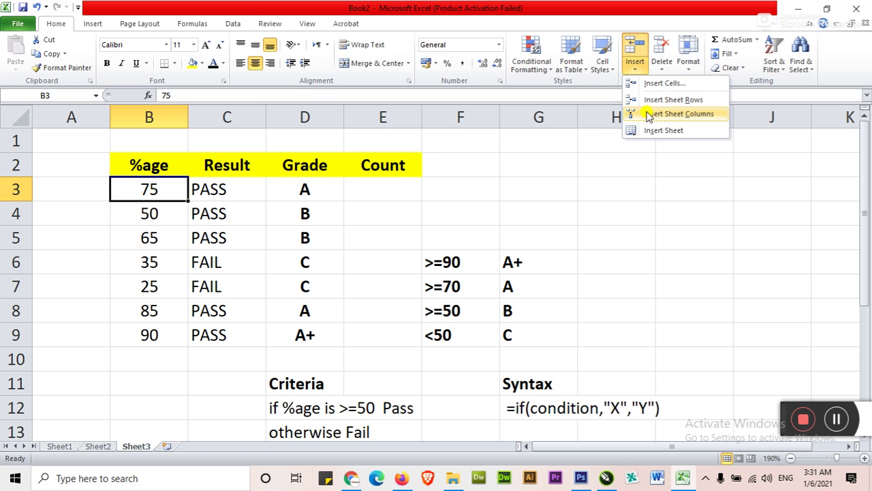
{"action": "left_click", "coordinate": [171, 213]}
{"action": "left_click_drag", "start_coordinate": [138, 189], "coordinate": [294, 189]}
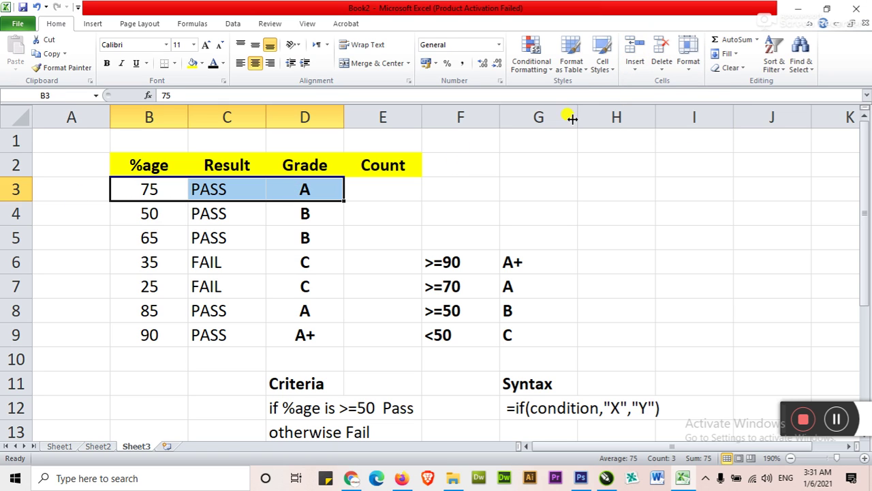
{"action": "left_click", "coordinate": [635, 68]}
{"action": "left_click", "coordinate": [648, 113]}
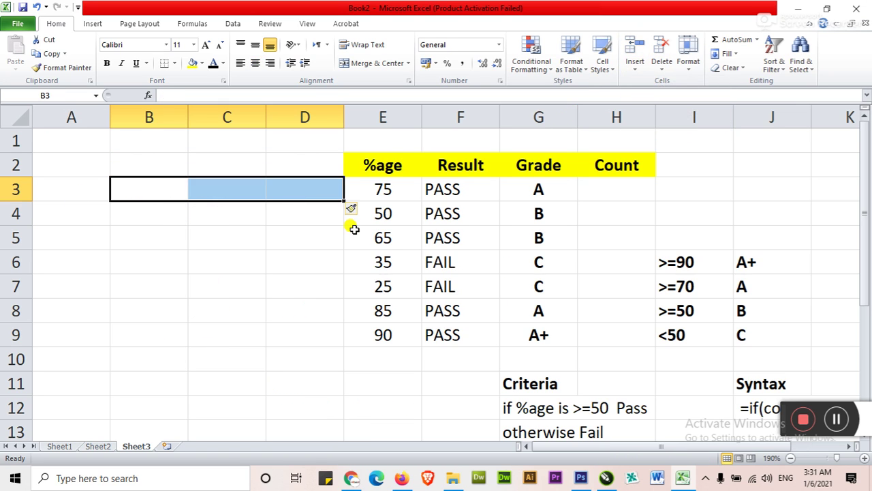
Insert one more empty sheet column directly before the %age column.
{"action": "left_click", "coordinate": [353, 229]}
{"action": "left_click", "coordinate": [349, 188]}
{"action": "left_click", "coordinate": [634, 68]}
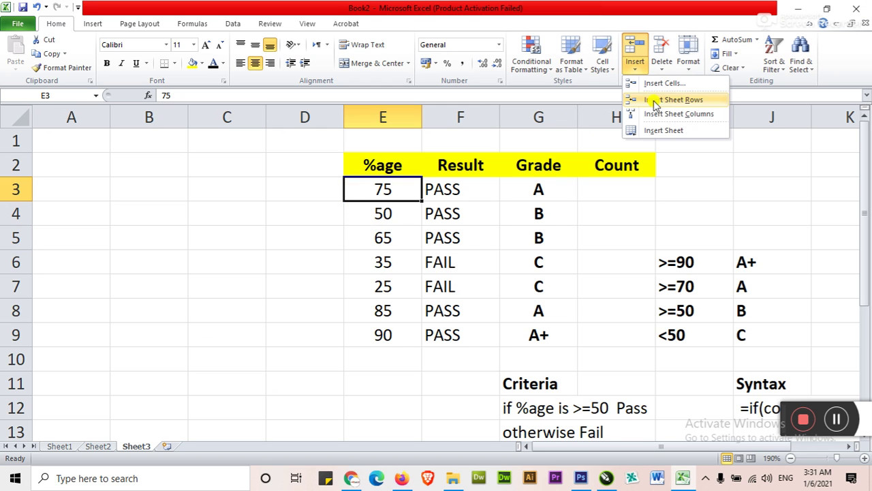
{"action": "left_click", "coordinate": [670, 113]}
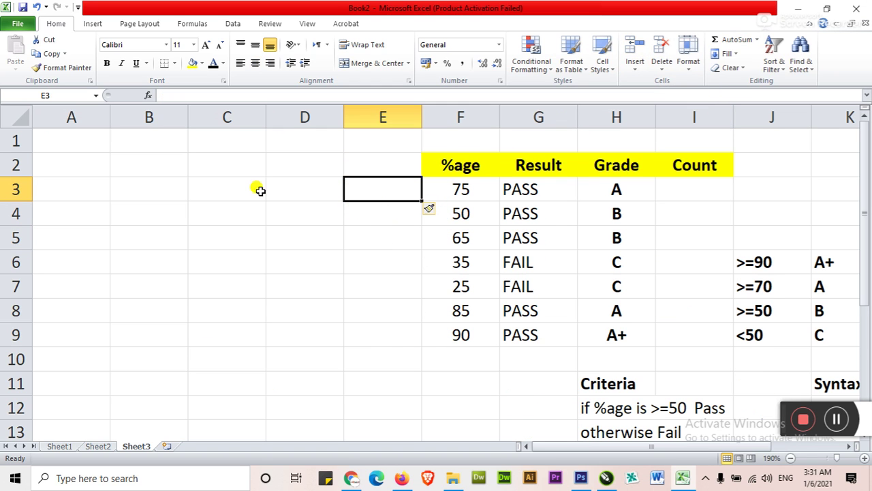
Enter the subject headings "math", "english" and "urdu" in B2:D2.
{"action": "left_click", "coordinate": [168, 170]}
{"action": "type", "text": "math"}
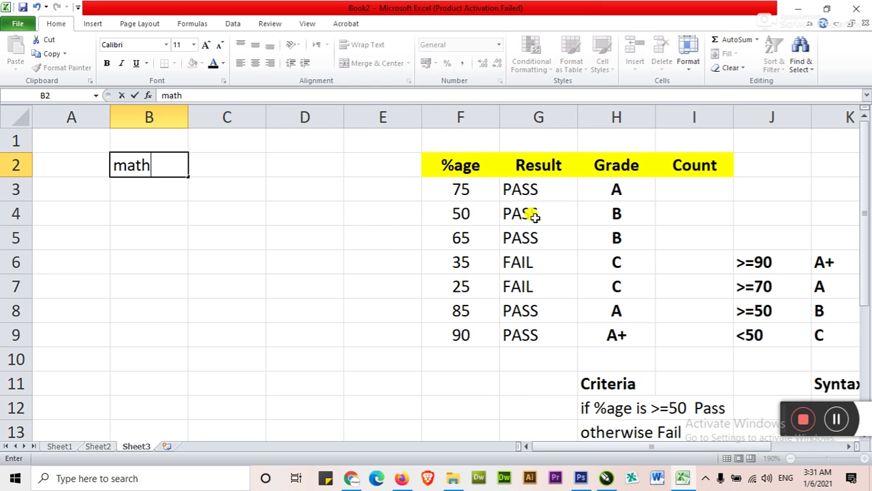
{"action": "key", "text": "Tab"}
{"action": "type", "text": "english"}
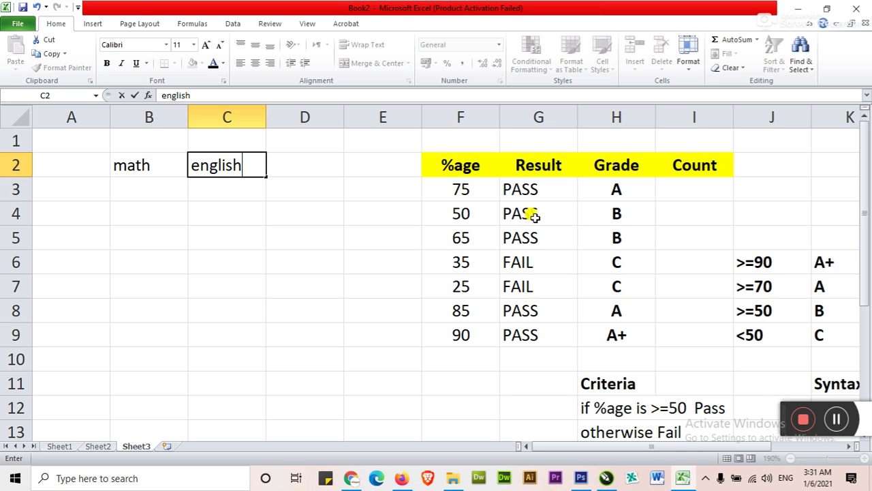
{"action": "key", "text": "Tab"}
{"action": "type", "text": "urgu"}
{"action": "key", "text": "Tab"}
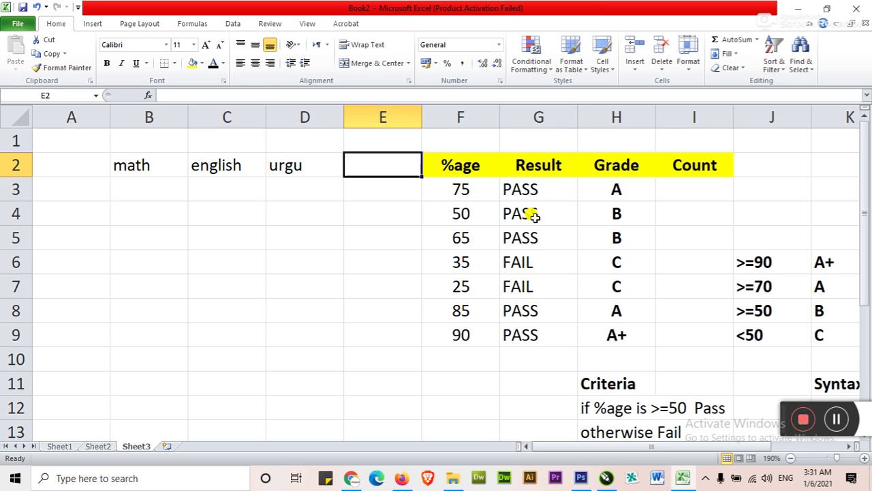
{"action": "key", "text": "shift+Tab"}
{"action": "type", "text": "urdu"}
{"action": "key", "text": "Tab"}
Enter the subject heading "islamiat" in E2.
{"action": "type", "text": "ge"}
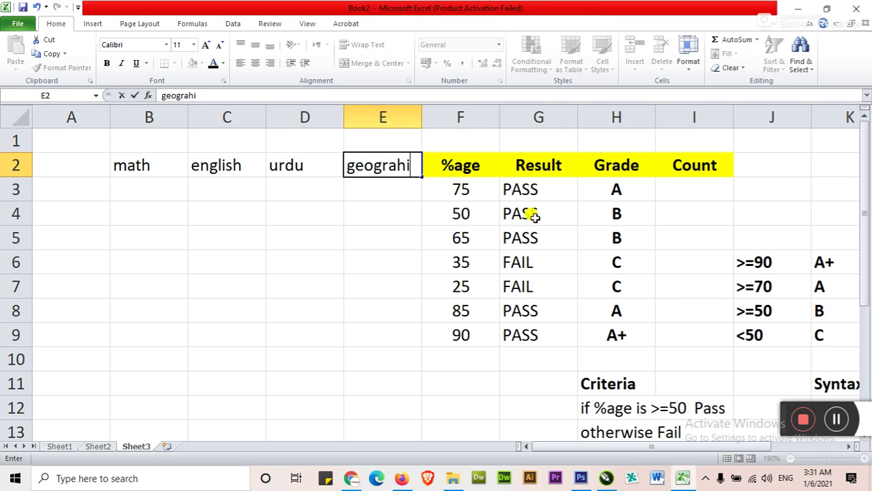
{"action": "key", "text": "BackSpace"}
{"action": "key", "text": "BackSpace"}
{"action": "key", "text": "BackSpace"}
{"action": "key", "text": "BackSpace"}
{"action": "key", "text": "BackSpace"}
{"action": "type", "text": "islamiat"}
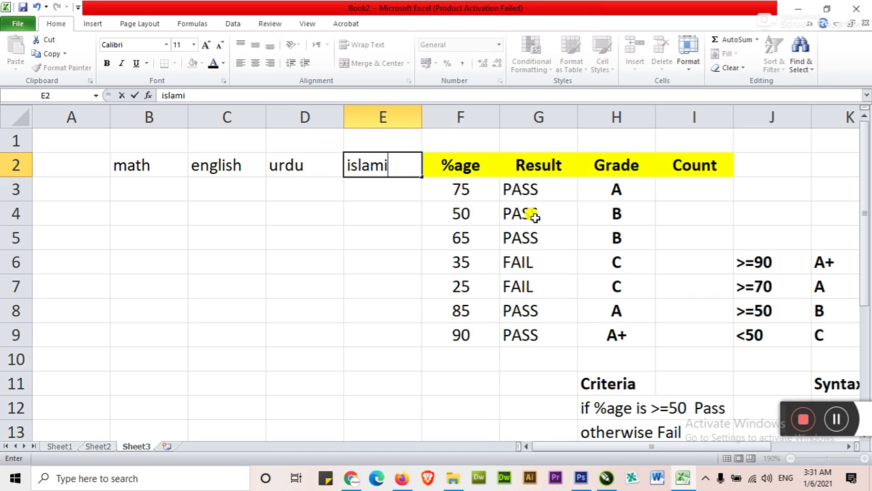
{"action": "key", "text": "Return"}
Fill the first row of subject marks, B3:E3, with 75, 43, 54 and 65.
{"action": "key", "text": "Left"}
{"action": "key", "text": "Left"}
{"action": "key", "text": "Left"}
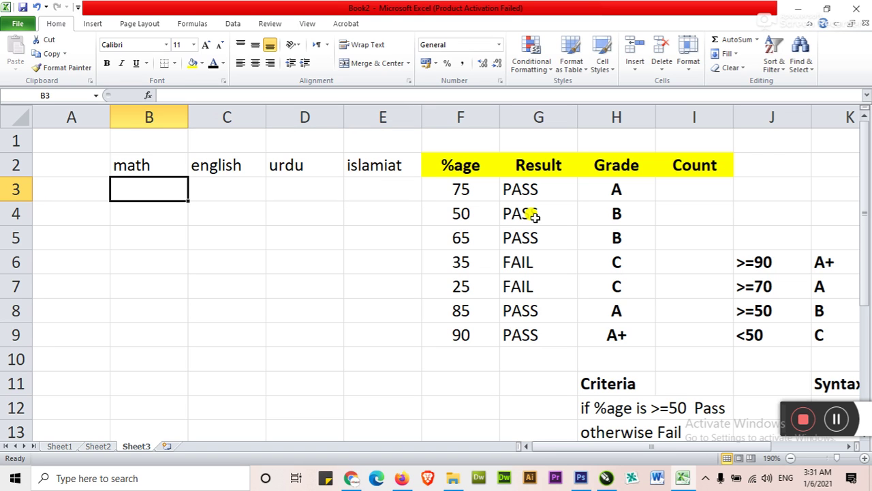
{"action": "type", "text": "75"}
{"action": "key", "text": "Tab"}
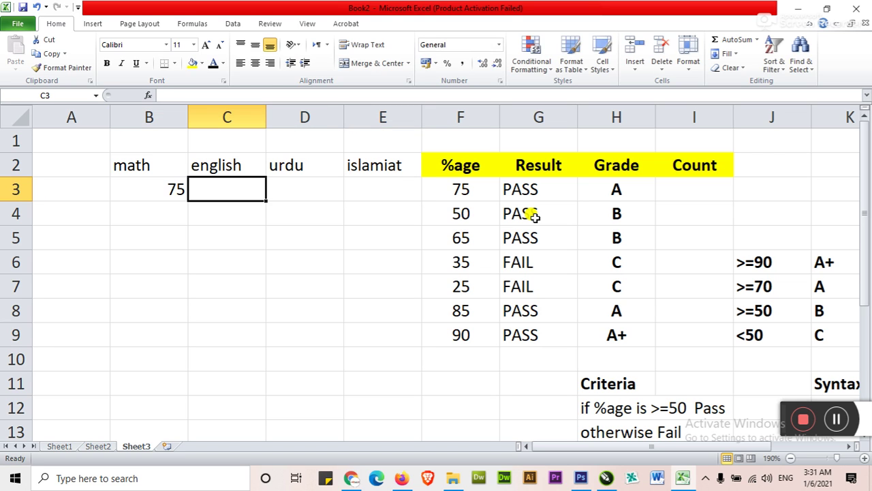
{"action": "type", "text": "43"}
{"action": "key", "text": "Tab"}
{"action": "type", "text": "54"}
{"action": "key", "text": "Tab"}
{"action": "type", "text": "65"}
{"action": "key", "text": "Return"}
Fill the second row of subject marks, B4:E4, with 43, 54, 654 and 54.
{"action": "key", "text": "Left"}
{"action": "key", "text": "Left"}
{"action": "key", "text": "Left"}
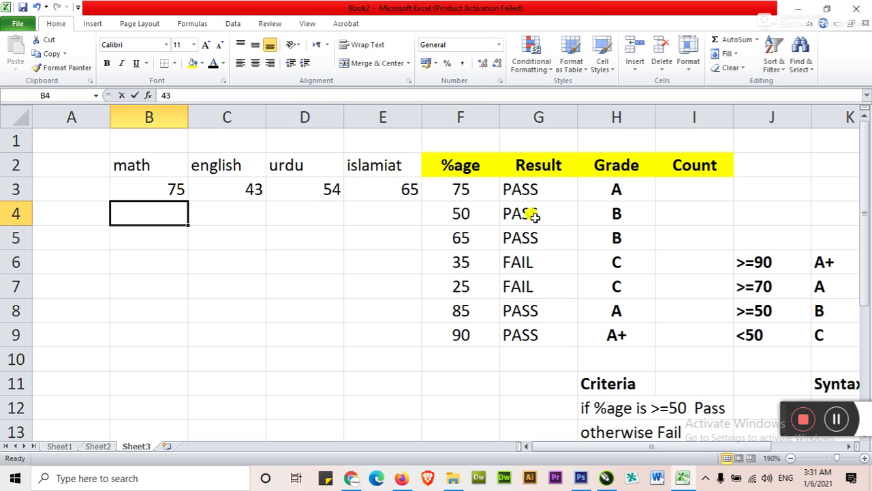
{"action": "type", "text": "43"}
{"action": "key", "text": "Tab"}
{"action": "type", "text": "54"}
{"action": "key", "text": "Tab"}
{"action": "type", "text": "65454"}
{"action": "key", "text": "Tab"}
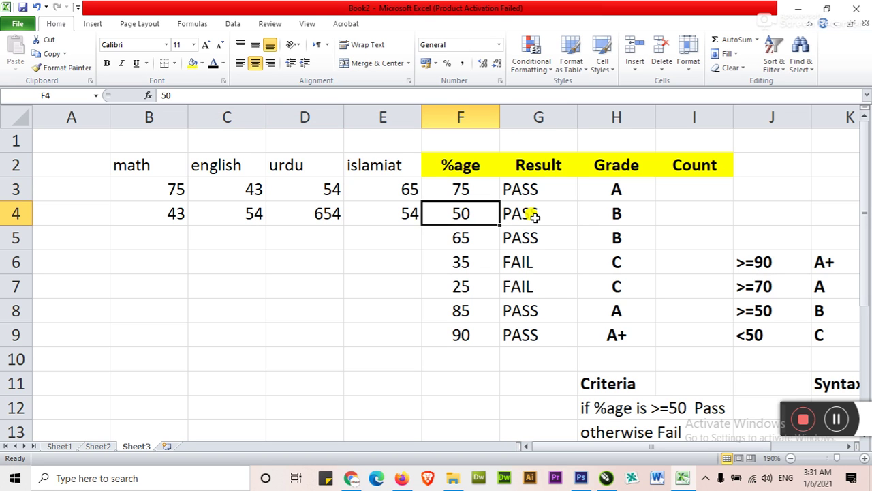
{"action": "key", "text": "Up"}
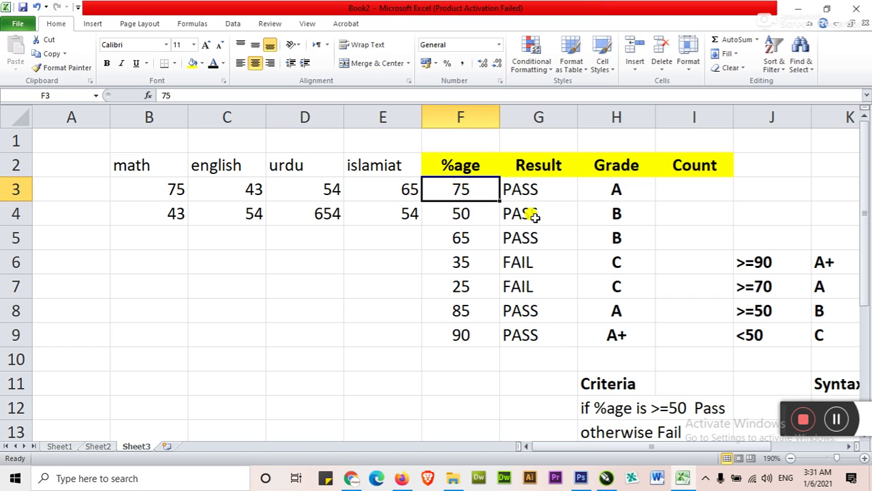
{"action": "key", "text": "Down"}
{"action": "key", "text": "Down"}
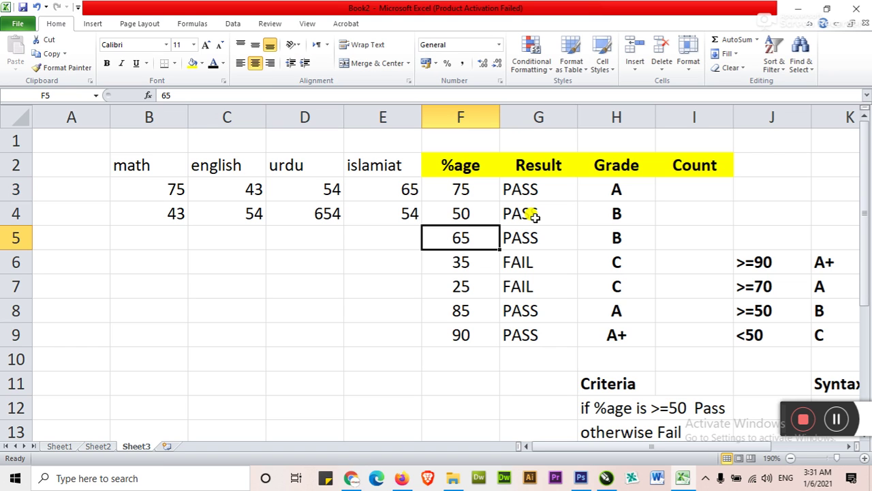
{"action": "key", "text": "Up"}
{"action": "key", "text": "Up"}
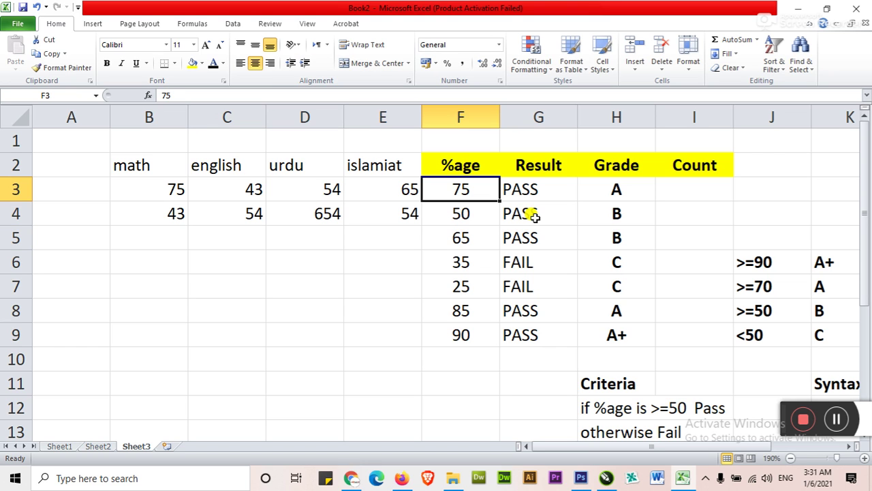
{"action": "type", "text": "=Fa"}
{"action": "key", "text": "Escape"}
{"action": "type", "text": "="}
{"action": "key", "text": "Escape"}
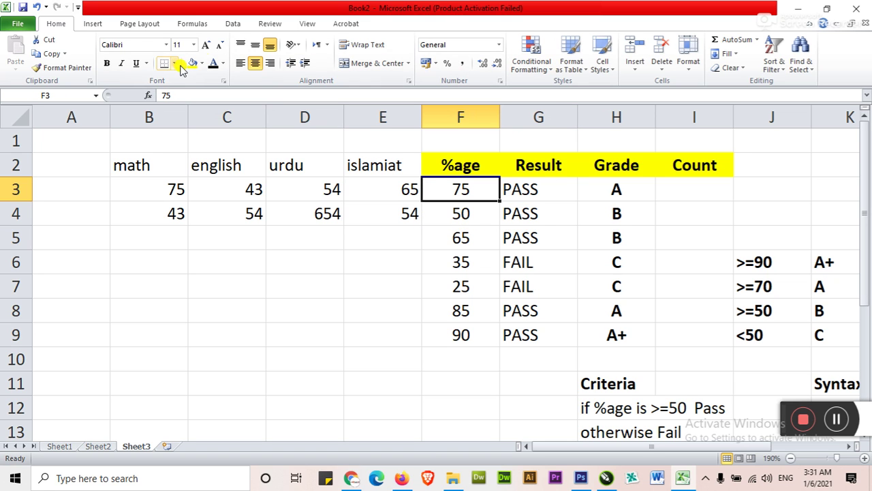
{"action": "type", "text": "=sum"}
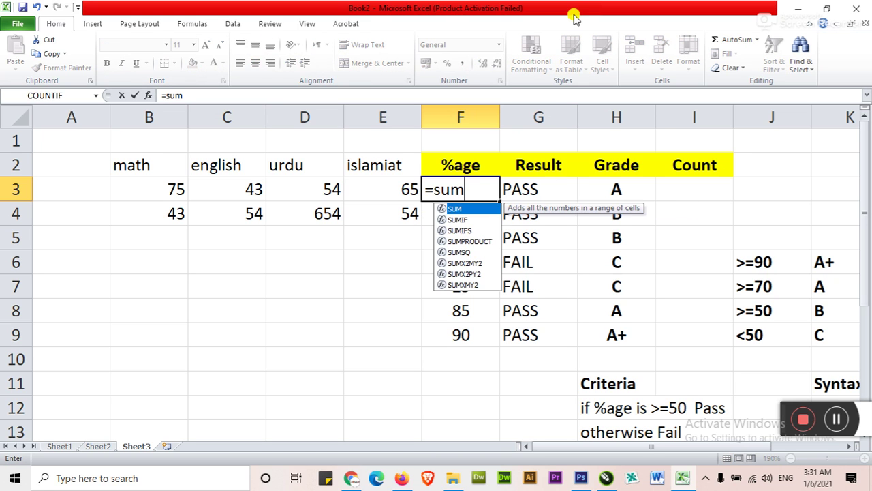
{"action": "type", "text": "("}
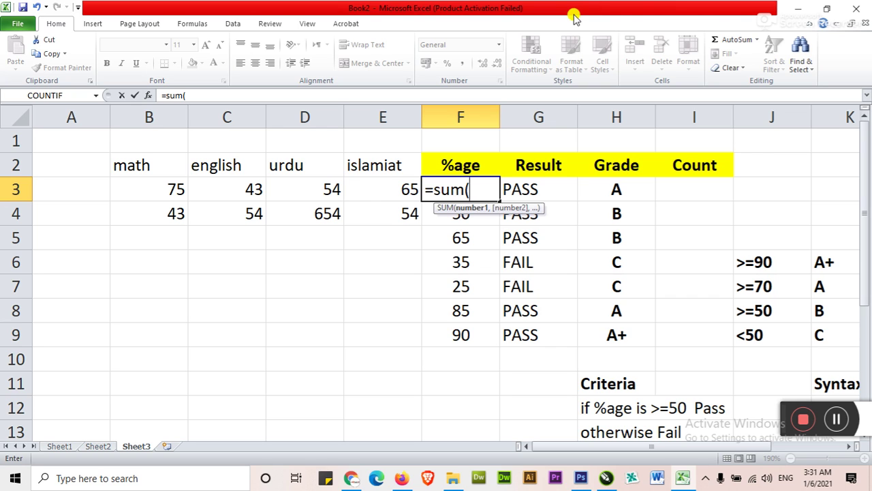
{"action": "key", "text": "Escape"}
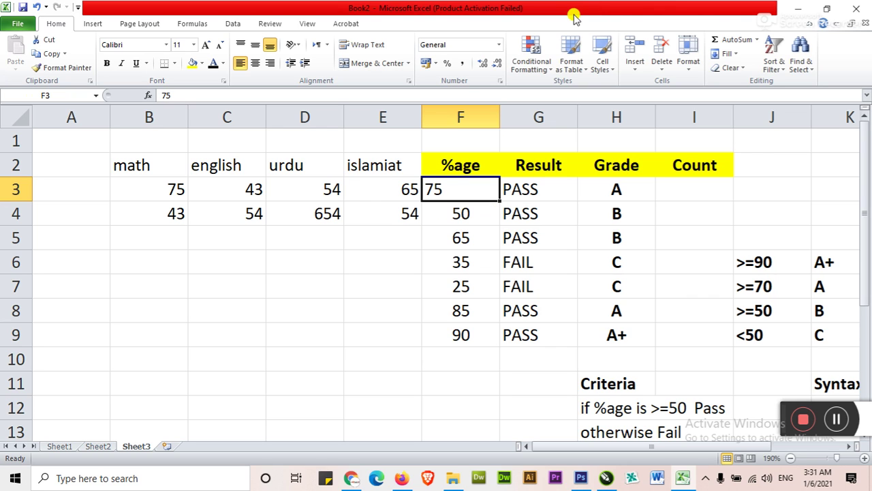
Center the first %age value in F3 horizontally.
{"action": "left_click", "coordinate": [417, 330]}
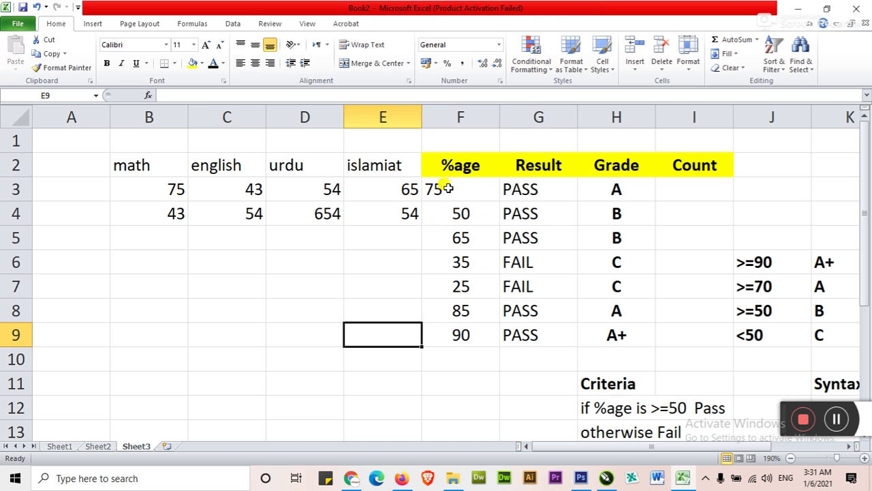
{"action": "left_click", "coordinate": [445, 185]}
{"action": "key", "text": "ctrl+e"}
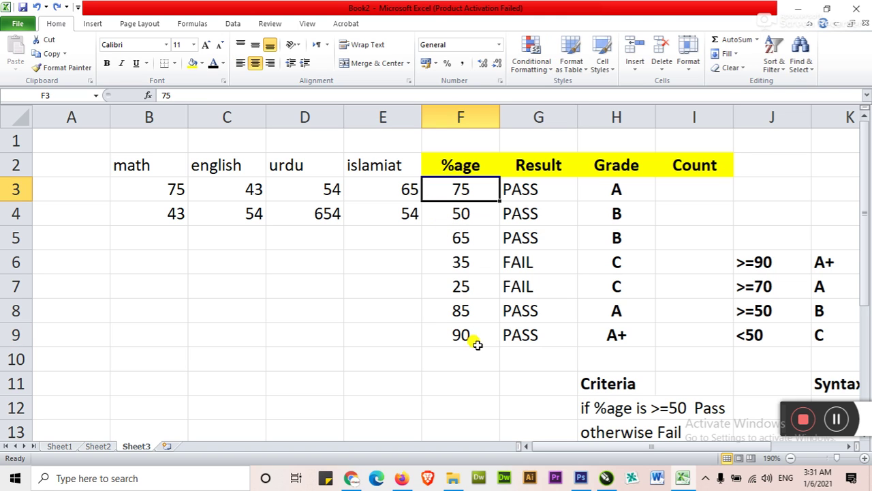
Insert a sheet column before the %age column and enter the heading "O.M" in F2.
{"action": "left_click", "coordinate": [635, 67]}
{"action": "left_click", "coordinate": [662, 113]}
{"action": "key", "text": "Up"}
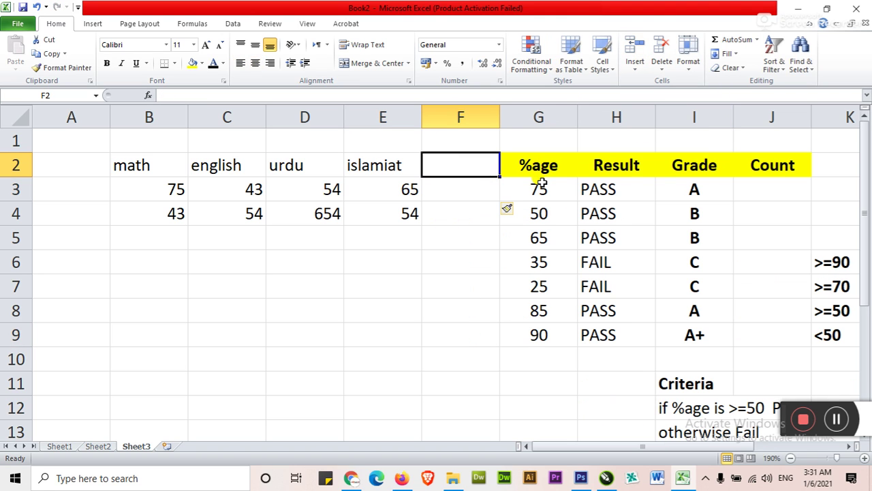
{"action": "type", "text": "o"}
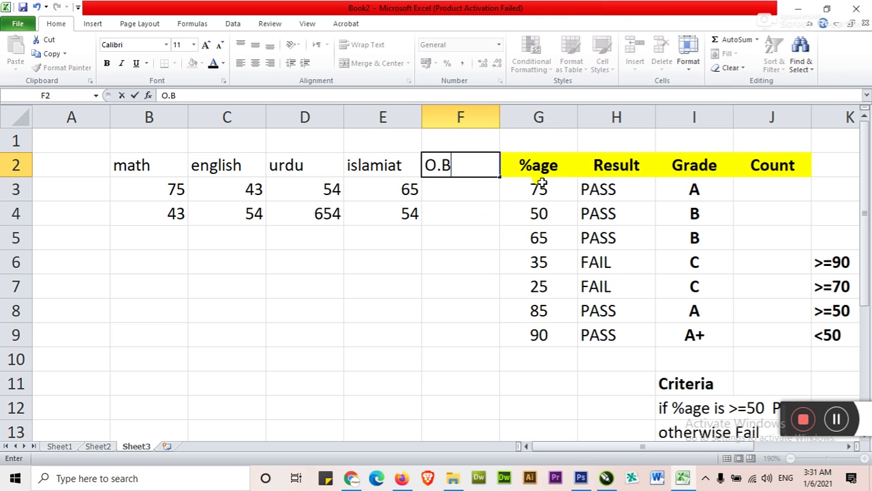
{"action": "type", "text": ".M"}
{"action": "key", "text": "Return"}
Total the first row's subject marks in F3 with the formula =SUM(B3:E3).
{"action": "type", "text": "="}
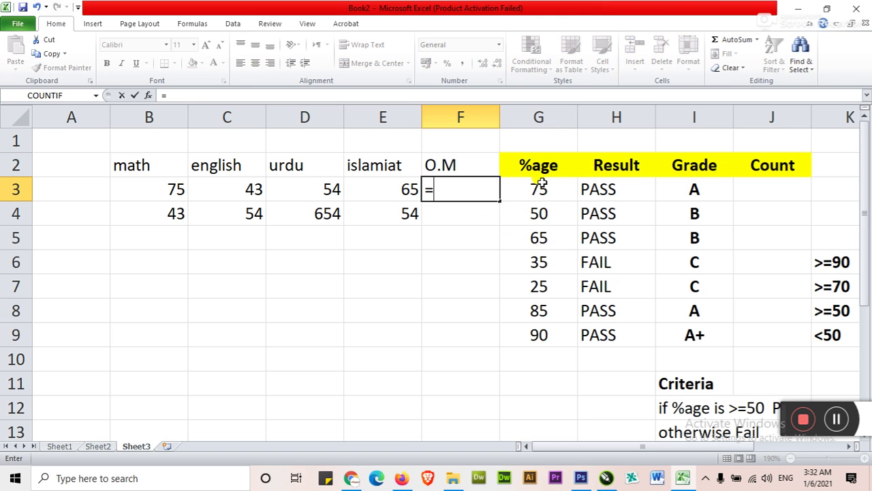
{"action": "type", "text": "sum("}
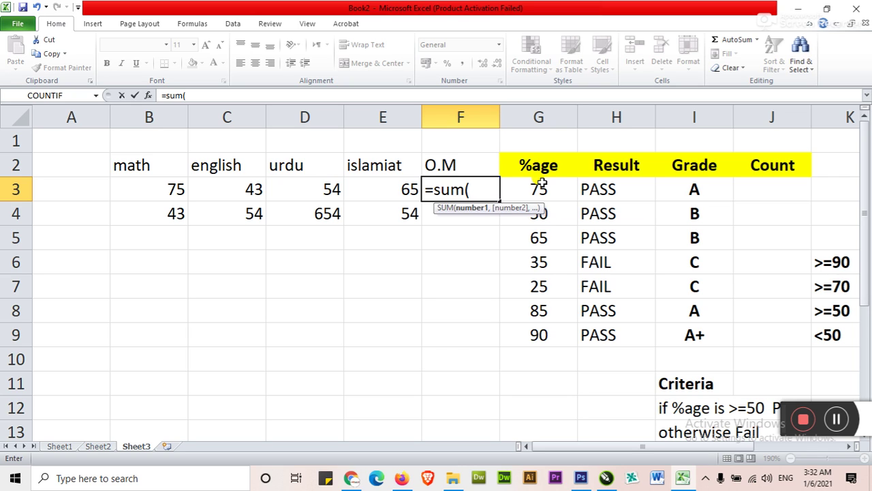
{"action": "type", "text": "b"}
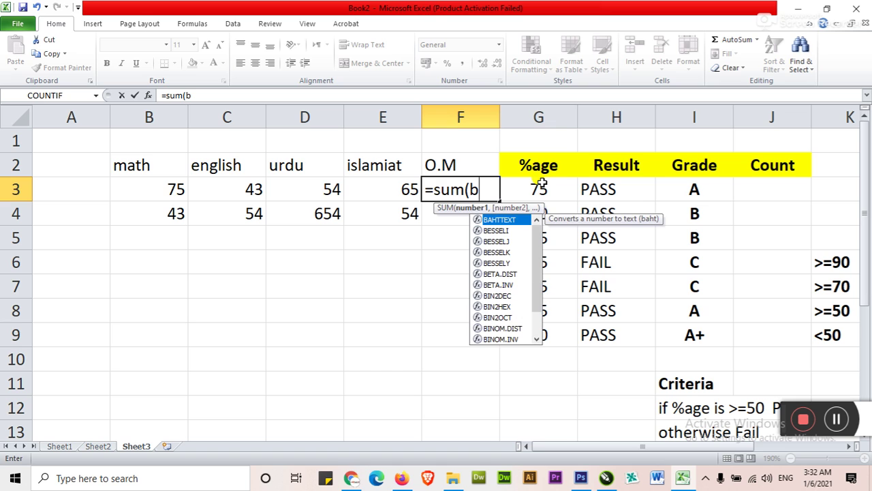
{"action": "type", "text": "3:e"}
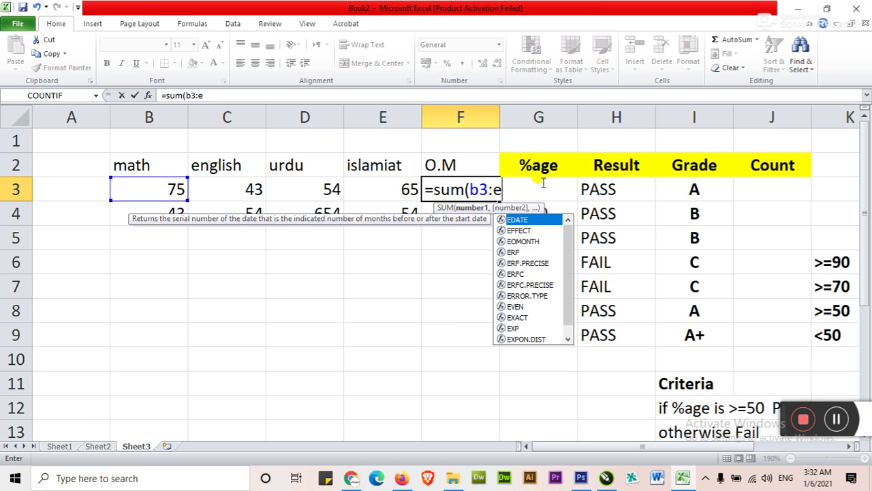
{"action": "type", "text": "3)"}
{"action": "key", "text": "Return"}
Make the O.M total in F3 bold and review the cell range in its formula.
{"action": "key", "text": "Up"}
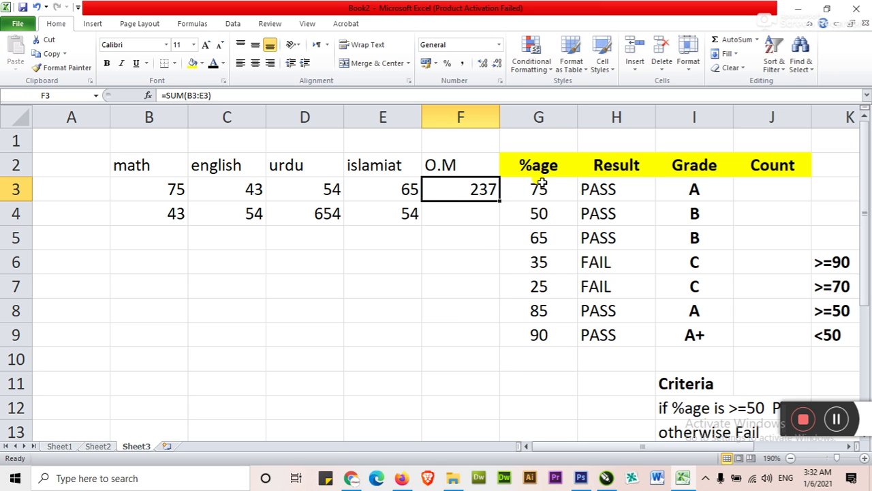
{"action": "key", "text": "ctrl+b"}
{"action": "key", "text": "F2"}
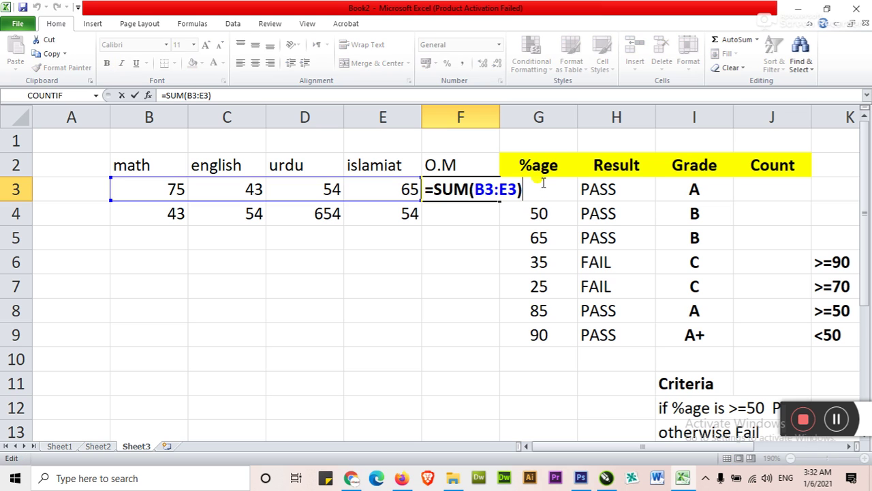
{"action": "key", "text": "Return"}
Insert a column headed "T.M" before the %age column and enter 400 in G3.
{"action": "key", "text": "Up"}
{"action": "key", "text": "Right"}
{"action": "key", "text": "alt+i"}
{"action": "key", "text": "c"}
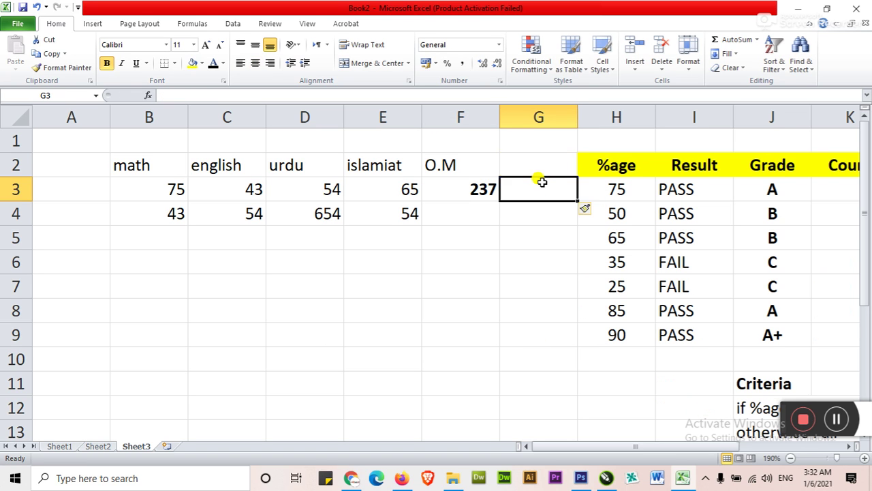
{"action": "key", "text": "Up"}
{"action": "type", "text": "T.M"}
{"action": "key", "text": "Return"}
{"action": "type", "text": "400"}
{"action": "key", "text": "Return"}
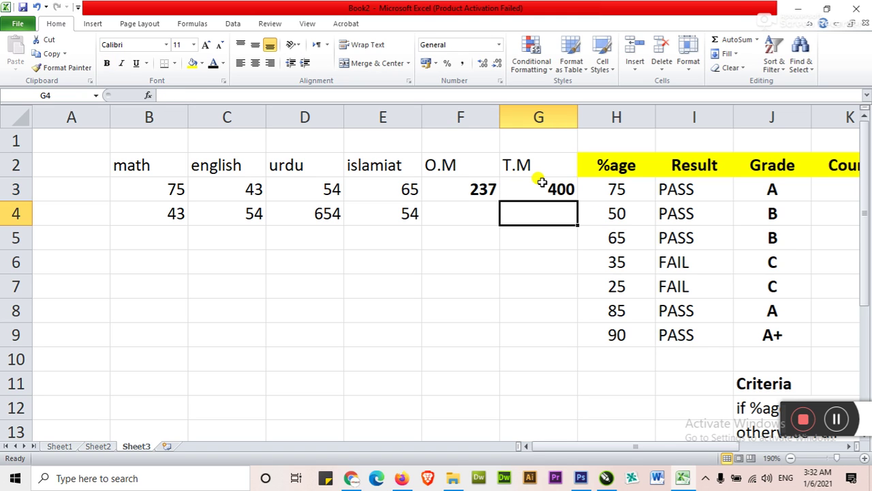
Change the math marks to 140 in B3 and 130 in B4.
{"action": "key", "text": "Up"}
{"action": "key", "text": "Left"}
{"action": "key", "text": "Left"}
{"action": "key", "text": "Right"}
{"action": "key", "text": "Right"}
{"action": "key", "text": "Left"}
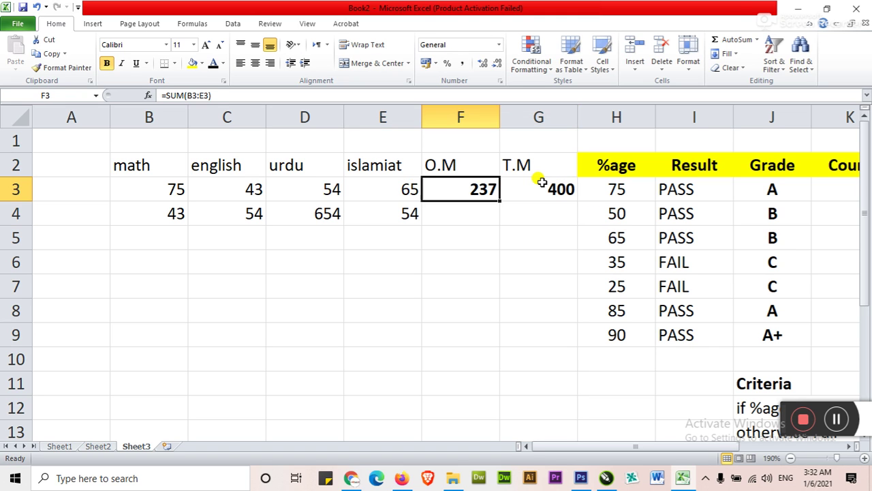
{"action": "key", "text": "Left"}
{"action": "key", "text": "Left"}
{"action": "key", "text": "Left"}
{"action": "key", "text": "Left"}
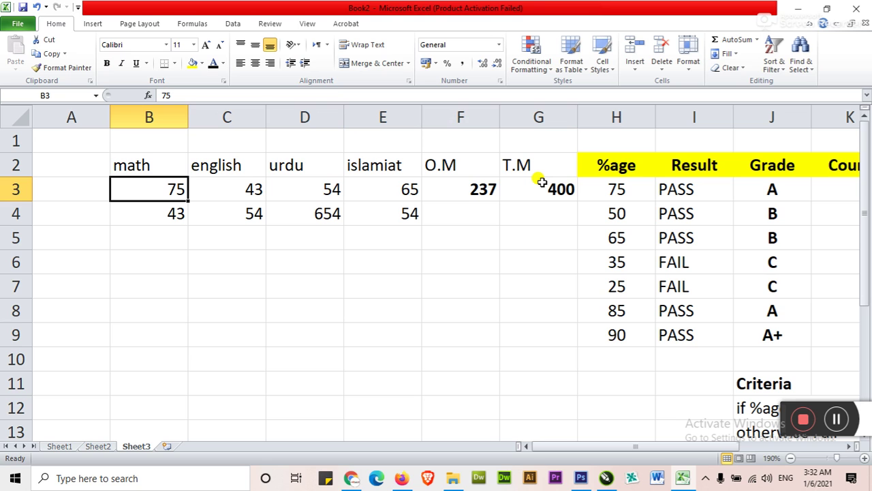
{"action": "type", "text": "140"}
{"action": "key", "text": "Return"}
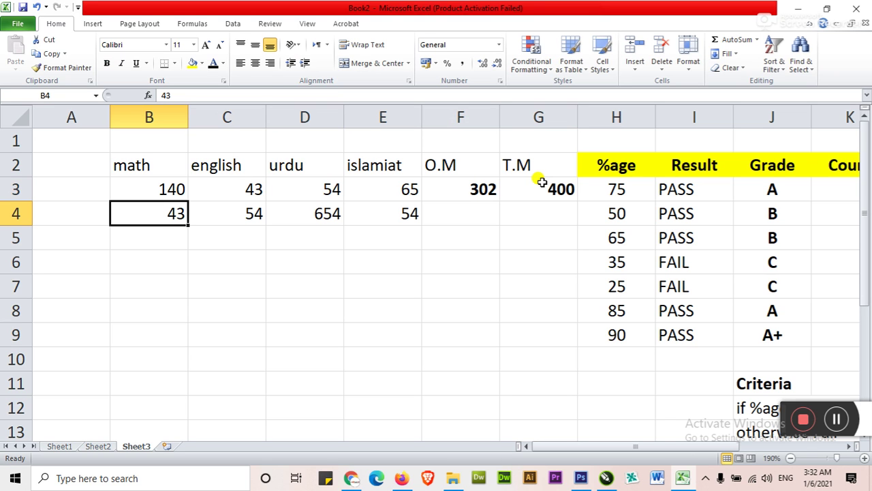
{"action": "type", "text": "130"}
{"action": "key", "text": "Return"}
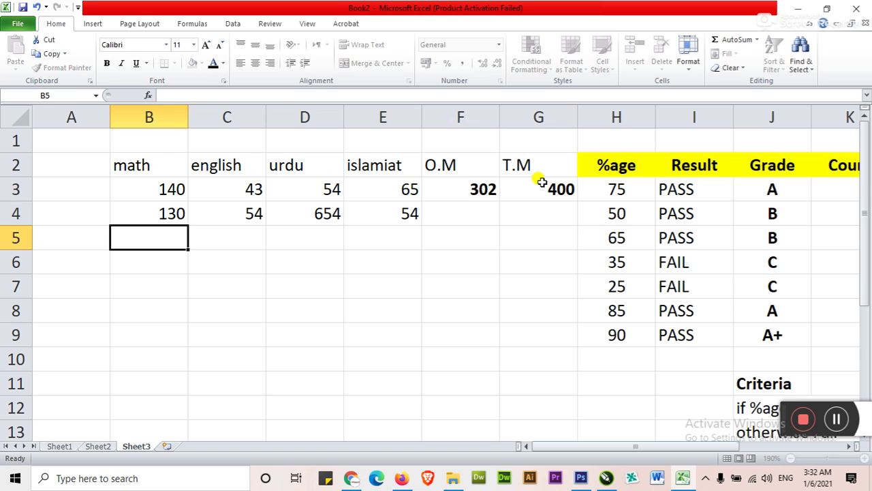
Set the first row's T.M value in G3 to 450.
{"action": "key", "text": "Right"}
{"action": "key", "text": "Right"}
{"action": "key", "text": "Right"}
{"action": "key", "text": "Right"}
{"action": "key", "text": "Right"}
{"action": "key", "text": "Up"}
{"action": "key", "text": "Up"}
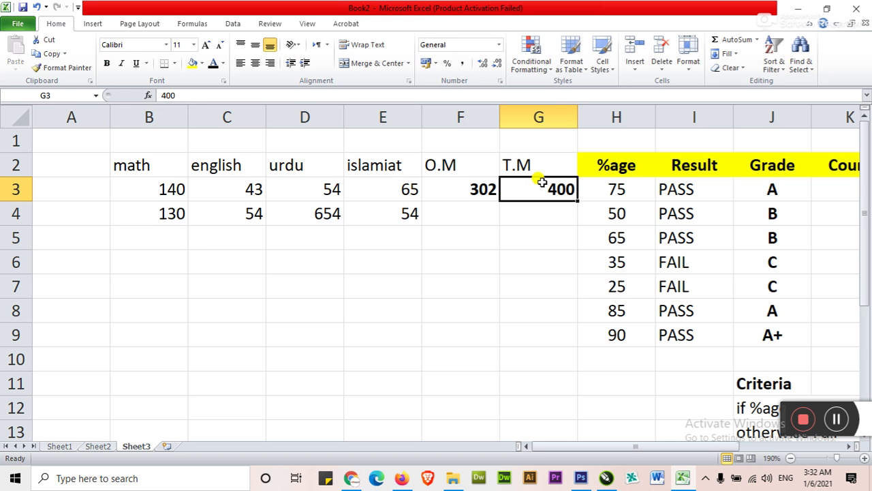
{"action": "type", "text": "450"}
{"action": "key", "text": "Return"}
Review the subject marks and totals across row 3, from math to T.M.
{"action": "key", "text": "Up"}
{"action": "key", "text": "Left"}
{"action": "key", "text": "Left"}
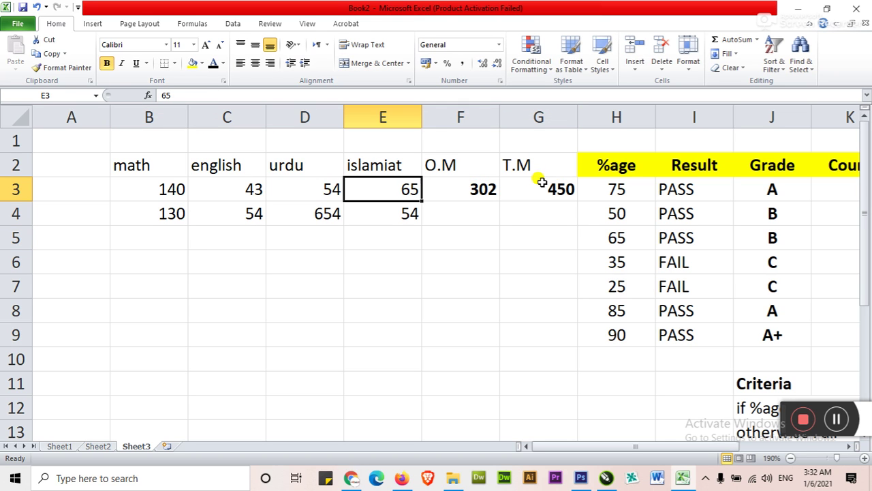
{"action": "key", "text": "Left"}
{"action": "key", "text": "Left"}
{"action": "key", "text": "Left"}
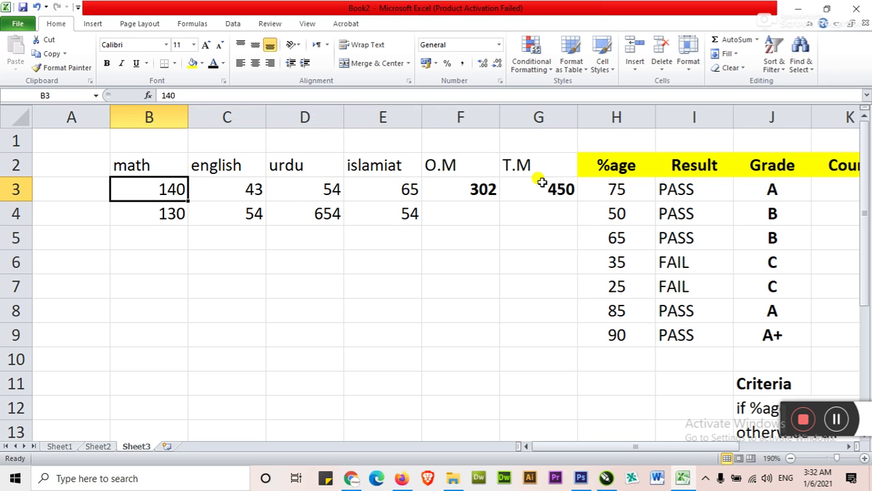
{"action": "key", "text": "Right"}
{"action": "key", "text": "Right"}
{"action": "key", "text": "Right"}
{"action": "key", "text": "Right"}
{"action": "key", "text": "Right"}
{"action": "key", "text": "Left"}
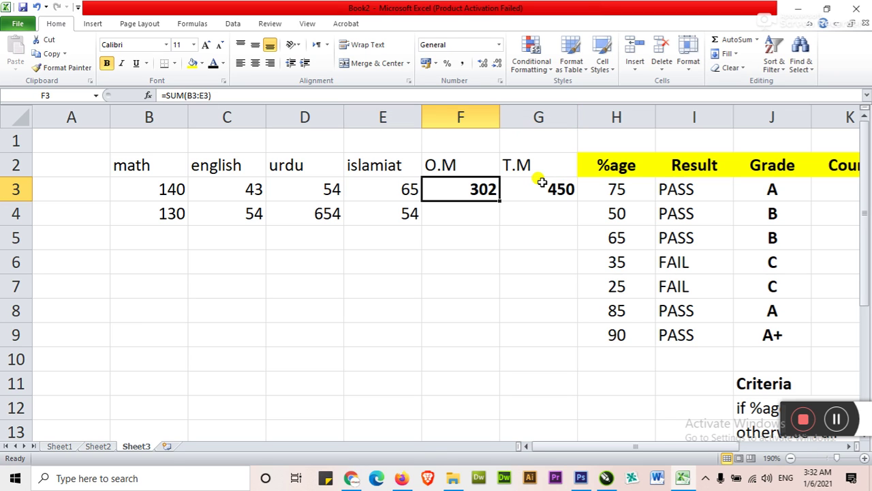
Copy the O.M formula and the T.M value from row 3 down to row 4.
{"action": "key", "text": "ctrl+c"}
{"action": "key", "text": "Down"}
{"action": "key", "text": "ctrl+v"}
{"action": "key", "text": "Right"}
{"action": "key", "text": "Up"}
{"action": "key", "text": "ctrl+c"}
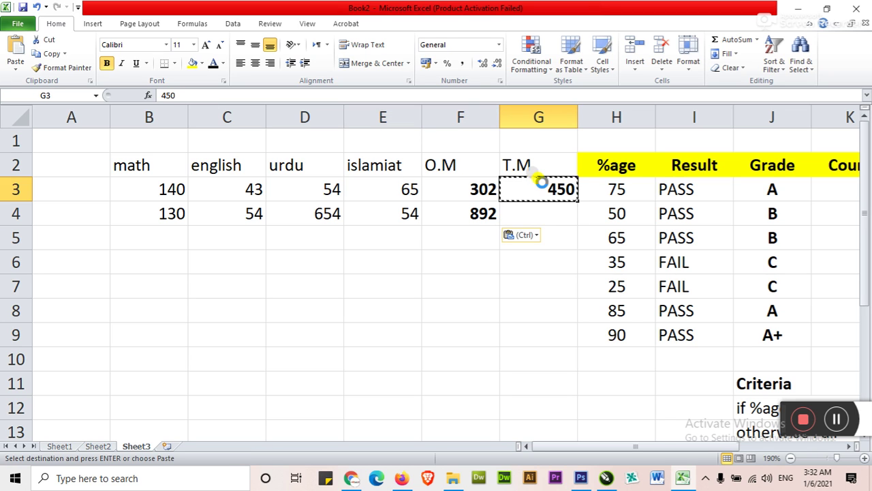
{"action": "key", "text": "Down"}
{"action": "key", "text": "ctrl+v"}
{"action": "key", "text": "Escape"}
Check the cell range used by the O.M formula in F3.
{"action": "key", "text": "Right"}
{"action": "key", "text": "Left"}
{"action": "key", "text": "Left"}
{"action": "key", "text": "Up"}
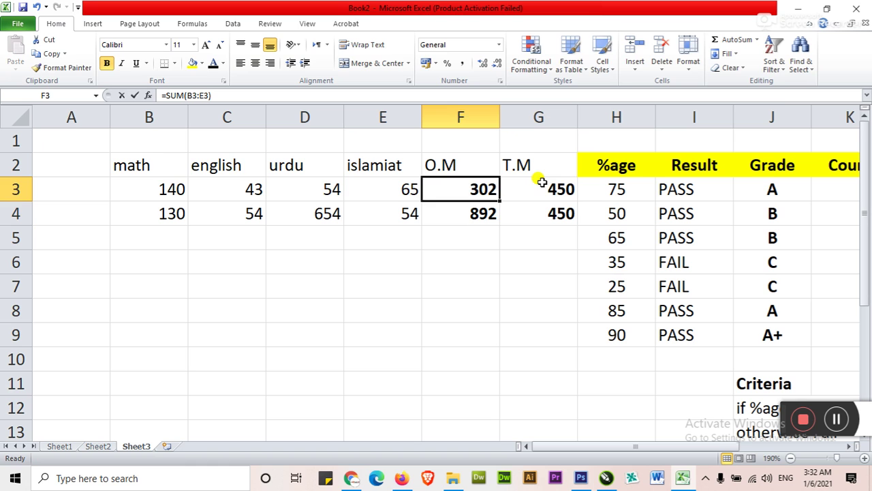
{"action": "key", "text": "F2"}
{"action": "key", "text": "Return"}
{"action": "key", "text": "Return"}
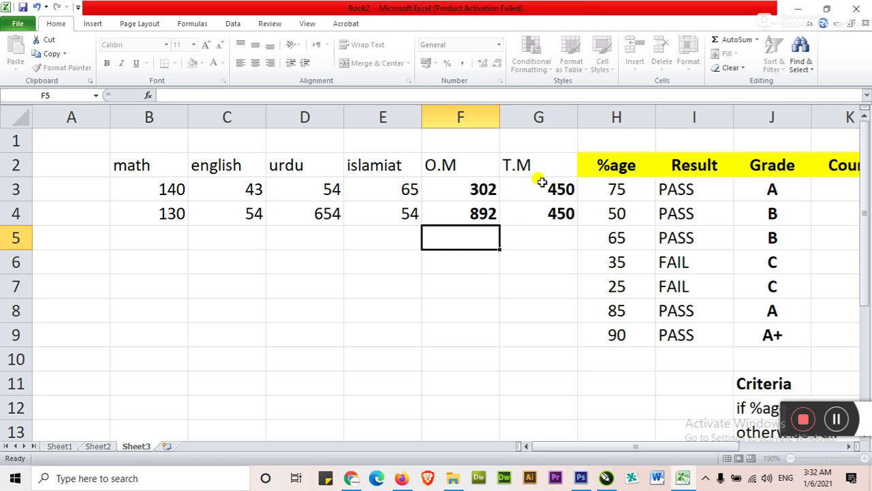
Select the first cell under Count, K3, and narrow the empty column A.
{"action": "key", "text": "Up"}
{"action": "key", "text": "Right"}
{"action": "key", "text": "Right"}
{"action": "key", "text": "Right"}
{"action": "key", "text": "Right"}
{"action": "key", "text": "Right"}
{"action": "key", "text": "Left"}
{"action": "key", "text": "Left"}
{"action": "key", "text": "Right"}
{"action": "key", "text": "Right"}
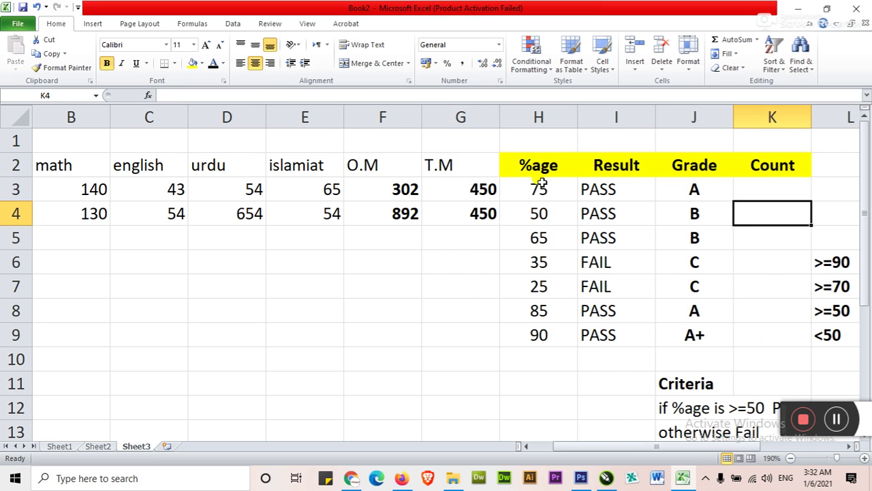
{"action": "key", "text": "Right"}
{"action": "key", "text": "Left"}
{"action": "key", "text": "Left"}
{"action": "key", "text": "Up"}
{"action": "key", "text": "Right"}
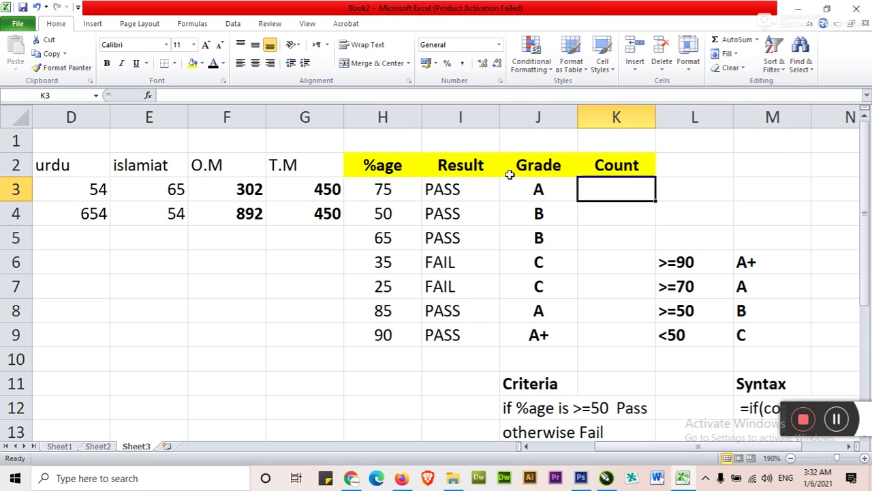
{"action": "scroll", "coordinate": [509, 175], "scroll_direction": "down", "scroll_amount": 1}
{"action": "left_click", "coordinate": [537, 448]}
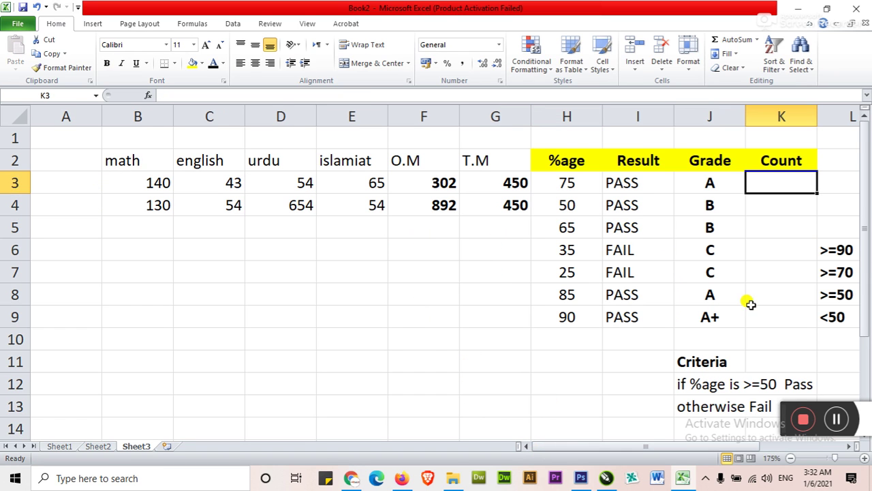
{"action": "left_click_drag", "start_coordinate": [100, 116], "coordinate": [36, 122]}
{"action": "scroll", "coordinate": [717, 353], "scroll_direction": "down", "scroll_amount": 1}
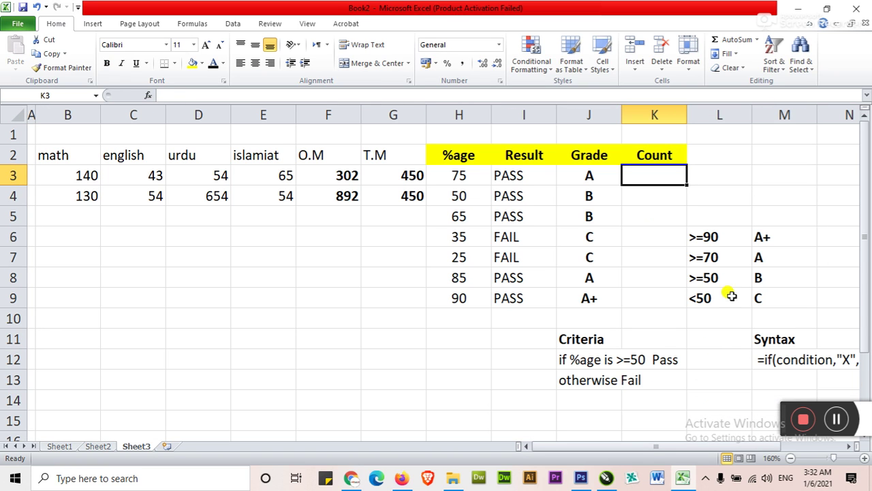
{"action": "type", "text": "=count"}
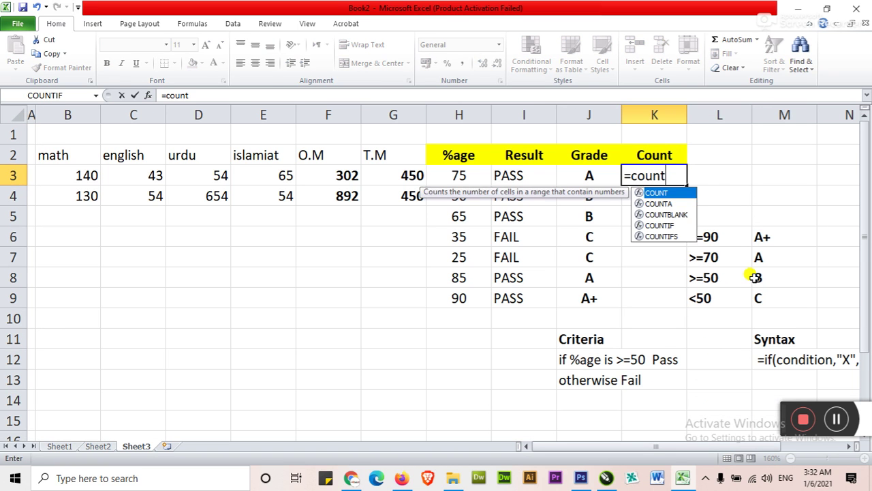
{"action": "type", "text": "("}
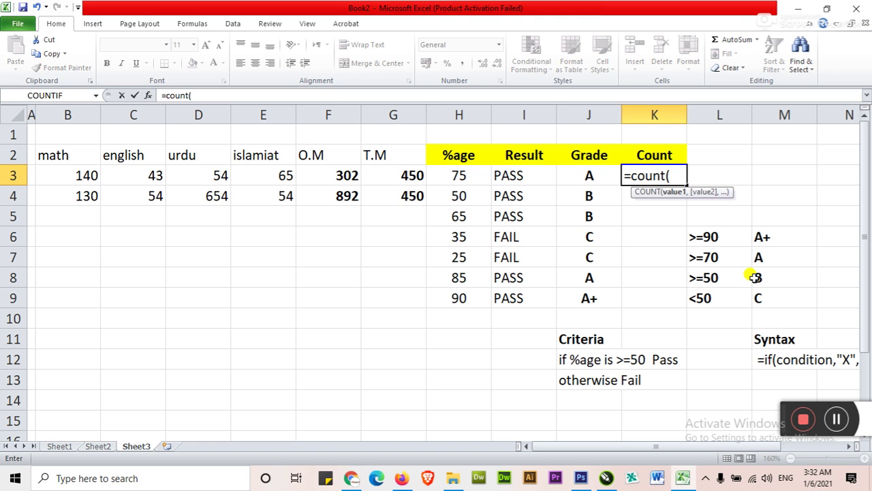
{"action": "key", "text": "Escape"}
Count the first row's marks of 50 or less in K3 with the formula =COUNTIF(B3:E3,"<=50").
{"action": "type", "text": "="}
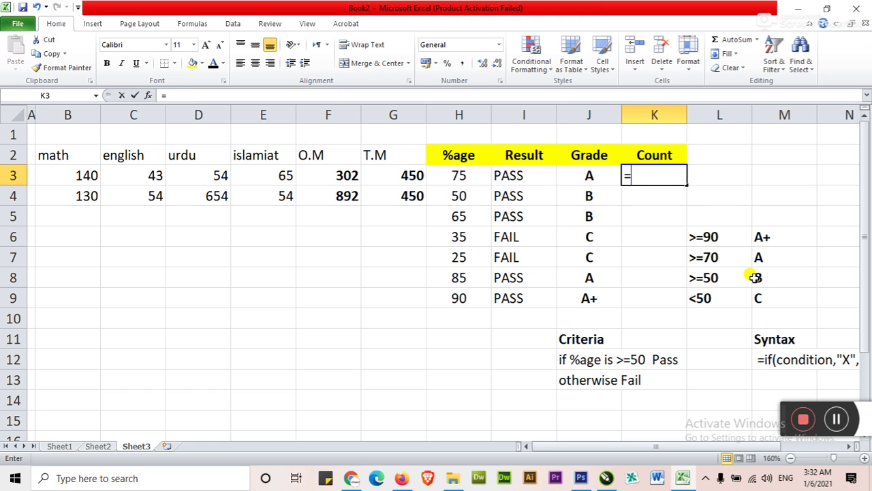
{"action": "type", "text": "countif"}
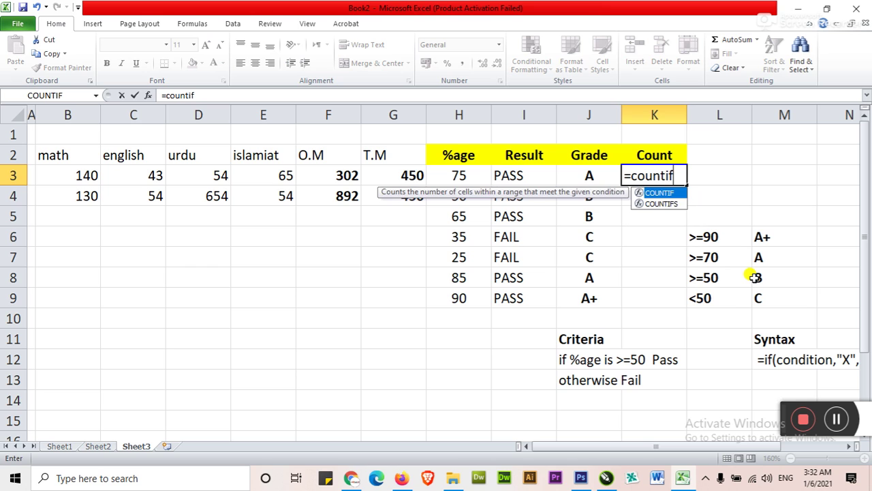
{"action": "type", "text": "("}
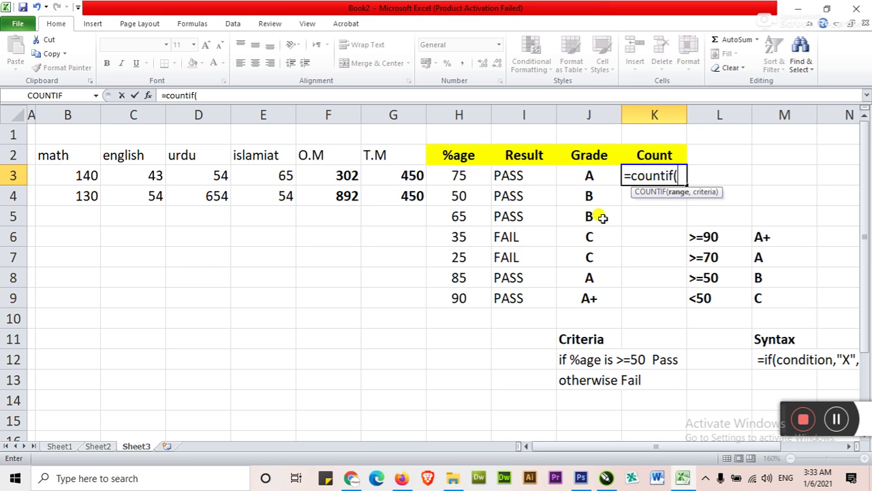
{"action": "type", "text": "b3"}
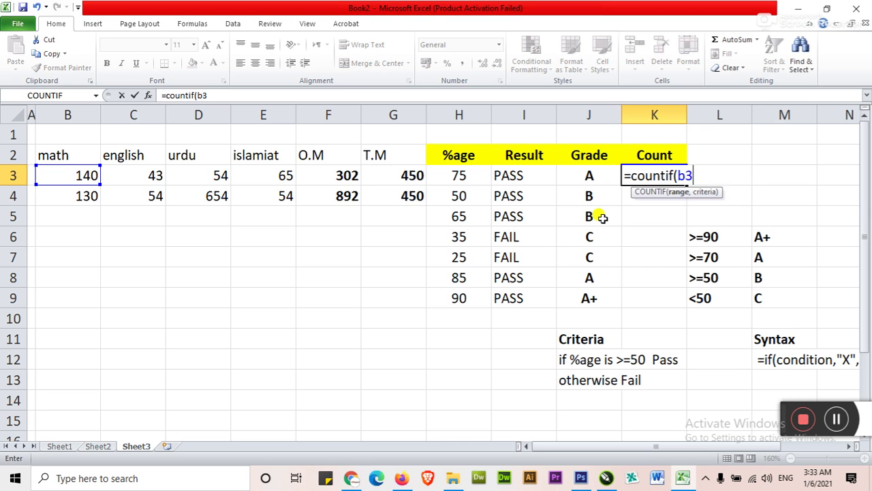
{"action": "type", "text": ":e3"}
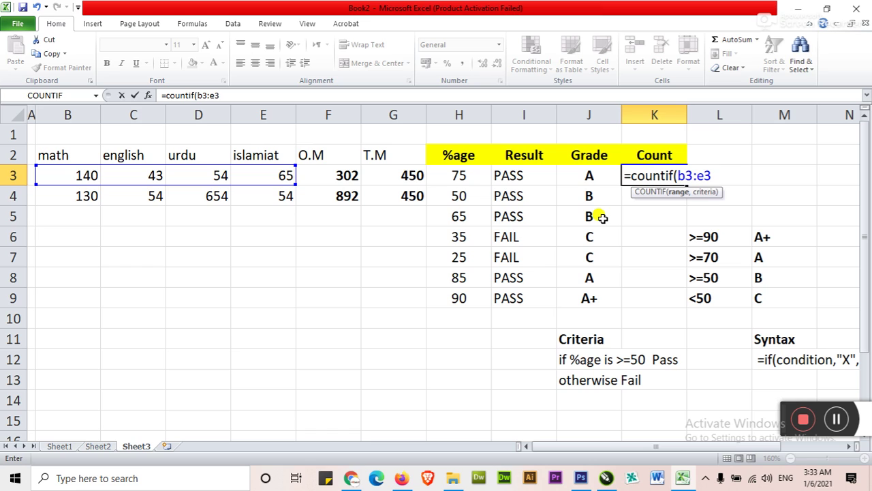
{"action": "type", "text": ",\"<=50"}
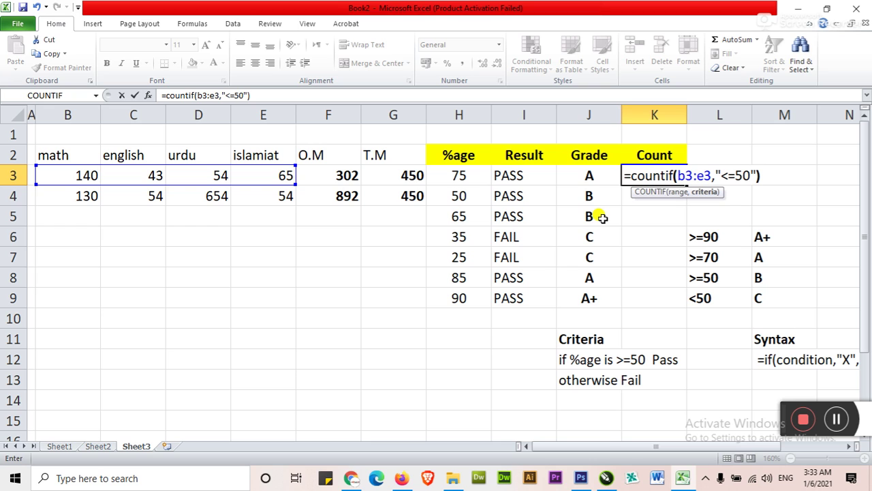
{"action": "key", "text": "ctrl+Return"}
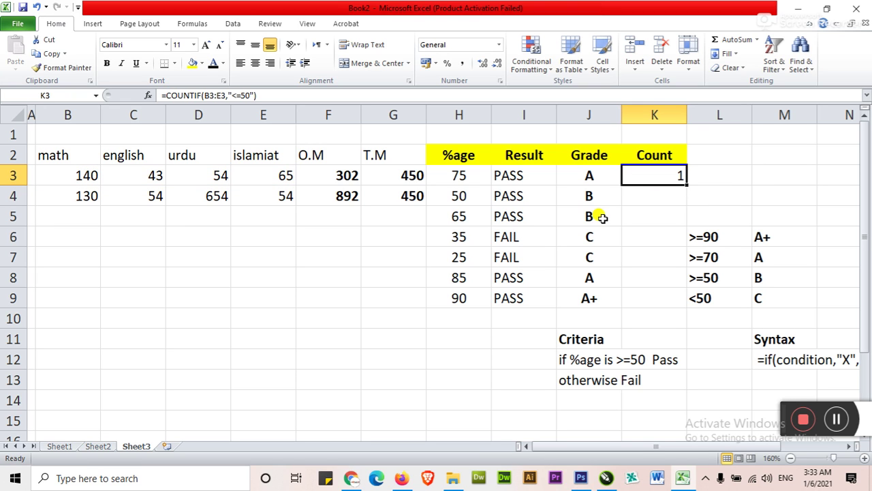
{"action": "key", "text": "F2"}
{"action": "key", "text": "Return"}
Copy the COUNTIF formula from K3 down the Count column to K9.
{"action": "key", "text": "Up"}
{"action": "key", "text": "ctrl+c"}
{"action": "key", "text": "Down"}
{"action": "key", "text": "ctrl+v"}
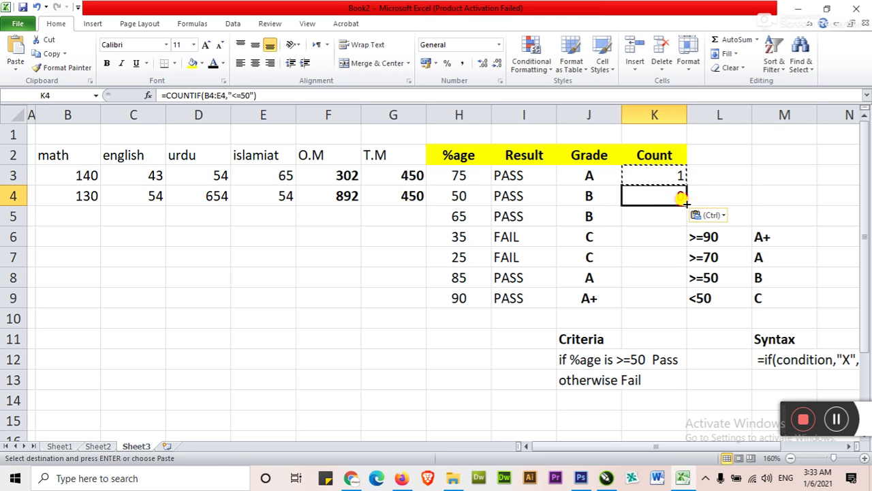
{"action": "left_click_drag", "start_coordinate": [687, 206], "coordinate": [687, 311]}
Insert a blank column between the Count column and the grade criteria list.
{"action": "left_click", "coordinate": [706, 272]}
{"action": "key", "text": "alt+i"}
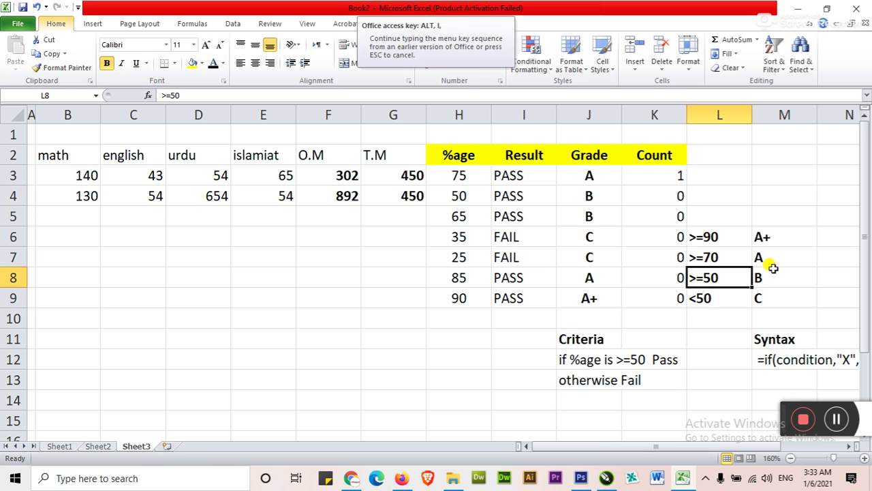
{"action": "key", "text": "c"}
Enter the row 5 subject marks 43, 43, 43 and 54 in B5:E5.
{"action": "key", "text": "Left"}
{"action": "key", "text": "Left"}
{"action": "key", "text": "Left"}
{"action": "key", "text": "Left"}
{"action": "key", "text": "Left"}
{"action": "key", "text": "Left"}
{"action": "key", "text": "Left"}
{"action": "key", "text": "Left"}
{"action": "key", "text": "Up"}
{"action": "key", "text": "Up"}
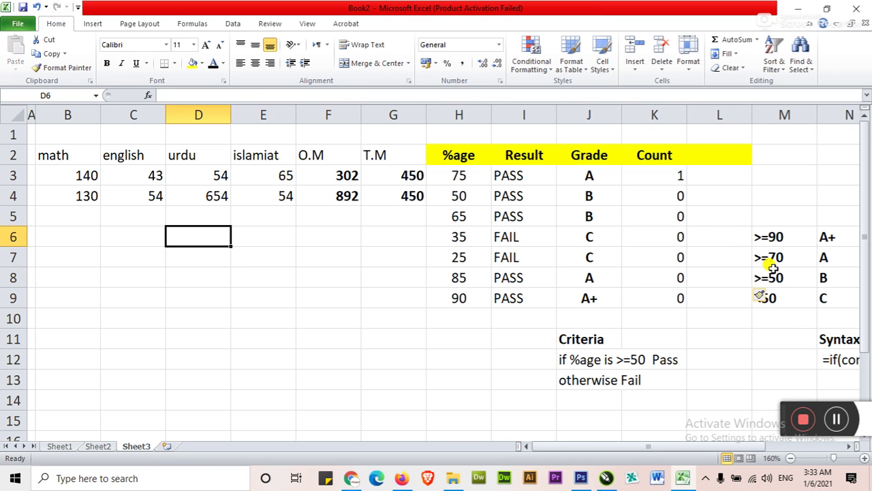
{"action": "key", "text": "Up"}
{"action": "key", "text": "Left"}
{"action": "key", "text": "Left"}
{"action": "type", "text": "43"}
{"action": "key", "text": "Tab"}
{"action": "type", "text": "43"}
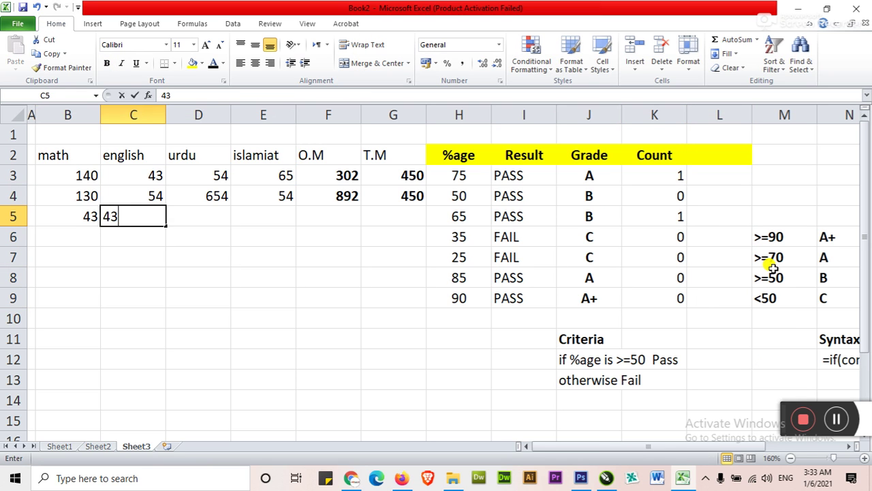
{"action": "key", "text": "Tab"}
{"action": "type", "text": "43\t54"}
{"action": "key", "text": "Tab"}
{"action": "type", "text": "54"}
{"action": "key", "text": "Return"}
{"action": "key", "text": "Up"}
{"action": "key", "text": "Right"}
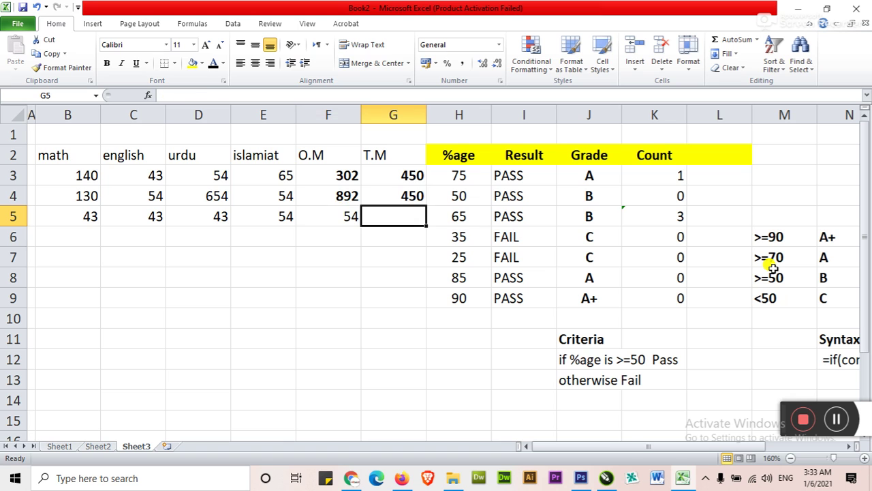
{"action": "key", "text": "Left"}
{"action": "key", "text": "Up"}
{"action": "key", "text": "Down"}
{"action": "key", "text": "Delete"}
Enter the row 6 subject marks 34, 76, 65 and 76 in B6:E6.
{"action": "key", "text": "Left"}
{"action": "key", "text": "Left"}
{"action": "key", "text": "Left"}
{"action": "key", "text": "Down"}
{"action": "key", "text": "Left"}
{"action": "type", "text": "345"}
{"action": "key", "text": "BackSpace"}
{"action": "key", "text": "Tab"}
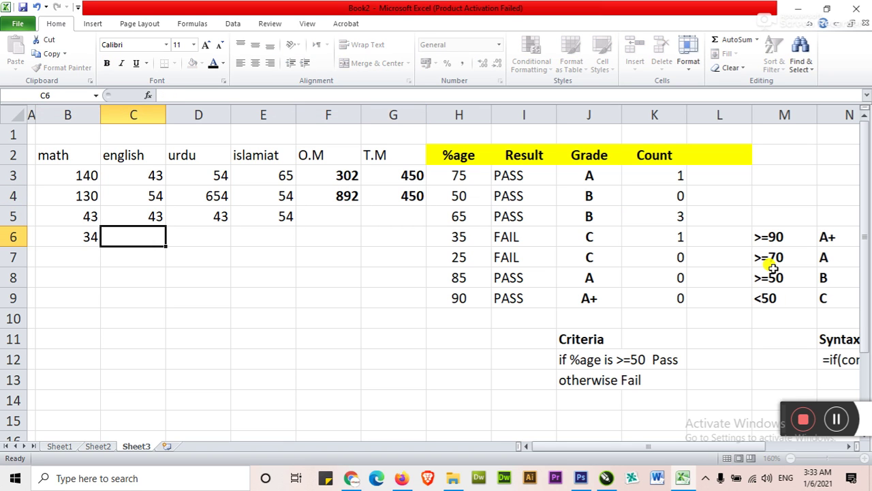
{"action": "type", "text": "76"}
{"action": "key", "text": "Tab"}
{"action": "type", "text": "65"}
{"action": "key", "text": "Tab"}
{"action": "type", "text": "76"}
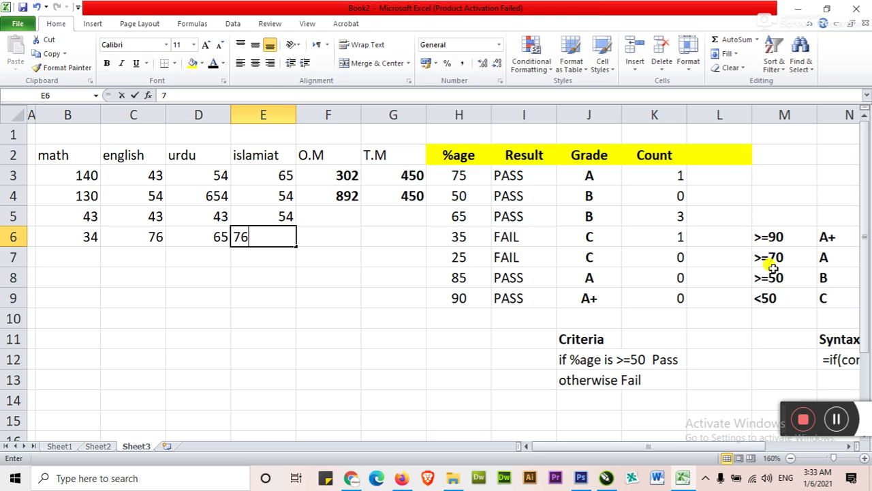
{"action": "key", "text": "Tab"}
{"action": "type", "text": "87"}
{"action": "key", "text": "Tab"}
{"action": "key", "text": "Down"}
{"action": "key", "text": "Left"}
{"action": "key", "text": "Left"}
{"action": "key", "text": "Up"}
{"action": "key", "text": "Up"}
{"action": "key", "text": "Right"}
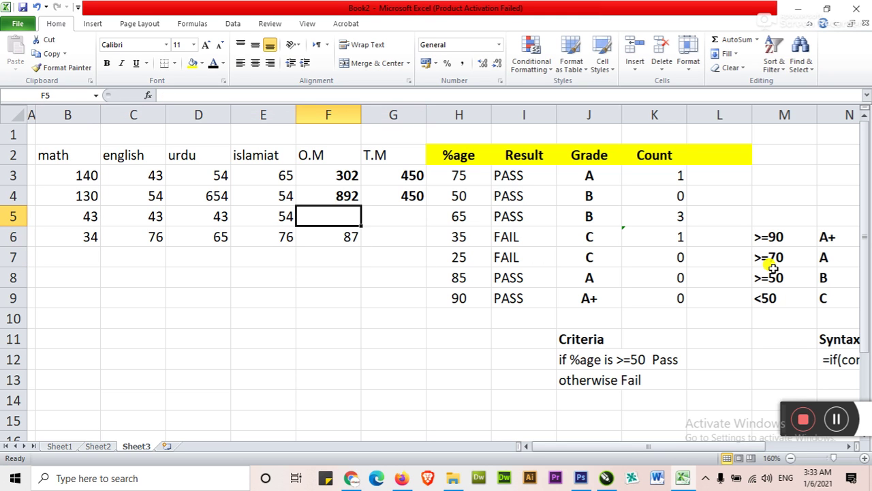
{"action": "type", "text": "76"}
{"action": "key", "text": "Return"}
{"action": "key", "text": "Left"}
{"action": "key", "text": "Left"}
{"action": "key", "text": "Right"}
{"action": "key", "text": "Right"}
{"action": "key", "text": "Up"}
{"action": "key", "text": "Delete"}
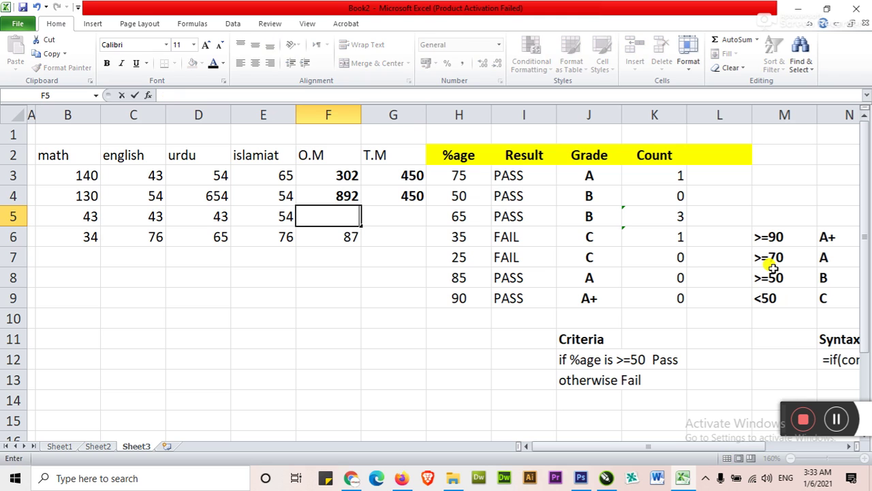
{"action": "key", "text": "Down"}
{"action": "key", "text": "Delete"}
{"action": "key", "text": "Up"}
Fill the O.M formula from F4 down to F9 and the T.M value from G4 down to G9.
{"action": "left_click", "coordinate": [353, 197]}
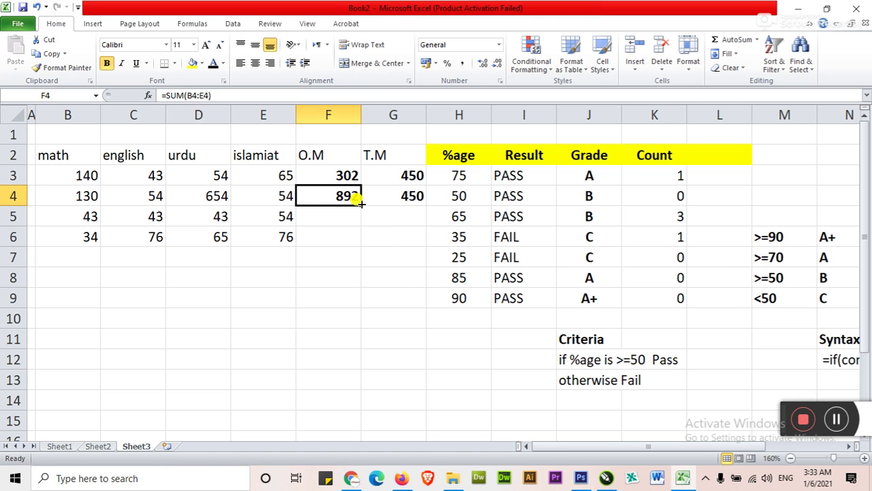
{"action": "left_click_drag", "start_coordinate": [360, 205], "coordinate": [359, 303]}
{"action": "left_click", "coordinate": [413, 197]}
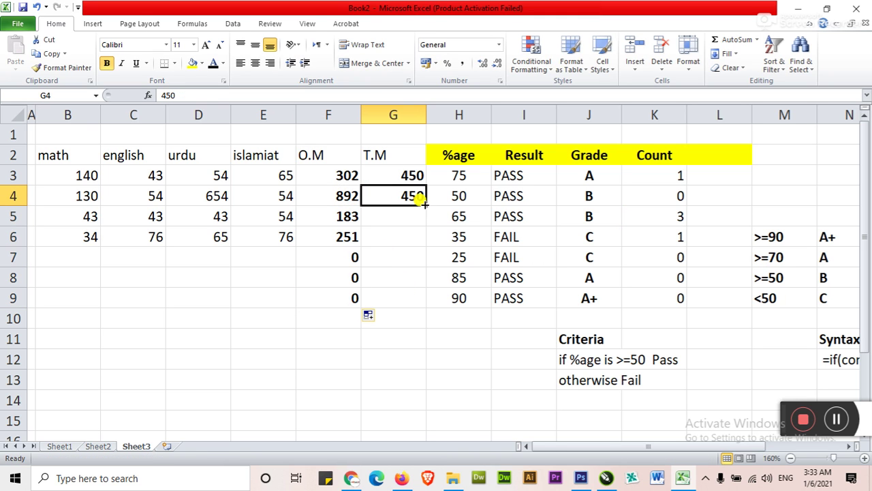
{"action": "left_click_drag", "start_coordinate": [427, 206], "coordinate": [421, 300]}
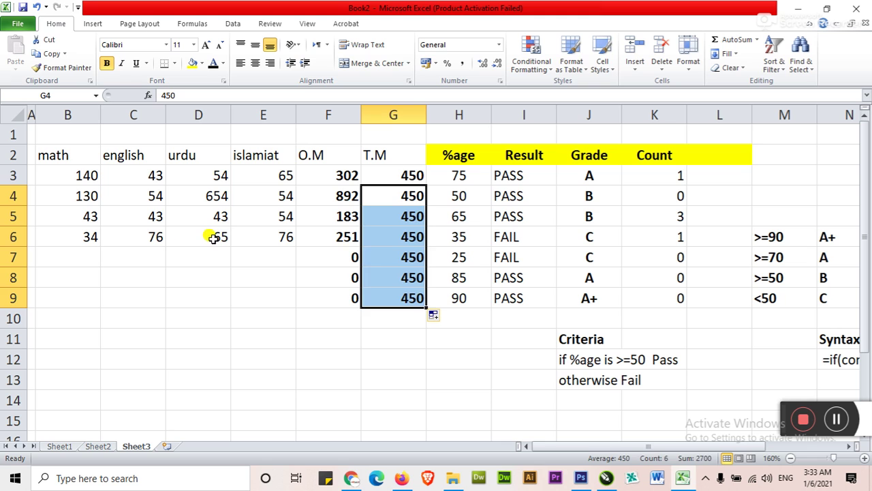
Enter the math marks 87, 76 and 65 in B7:B9.
{"action": "left_click", "coordinate": [83, 254]}
{"action": "type", "text": "87"}
{"action": "key", "text": "Return"}
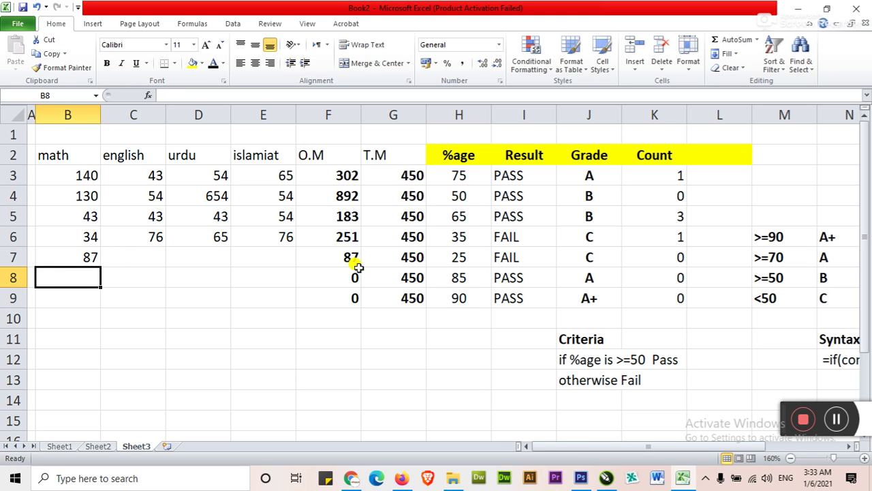
{"action": "type", "text": "76"}
{"action": "key", "text": "Return"}
{"action": "type", "text": "65"}
{"action": "key", "text": "Tab"}
Enter the english marks 76, 76 and 67 in C7:C9.
{"action": "key", "text": "Up"}
{"action": "key", "text": "Up"}
{"action": "type", "text": "76"}
{"action": "key", "text": "Return"}
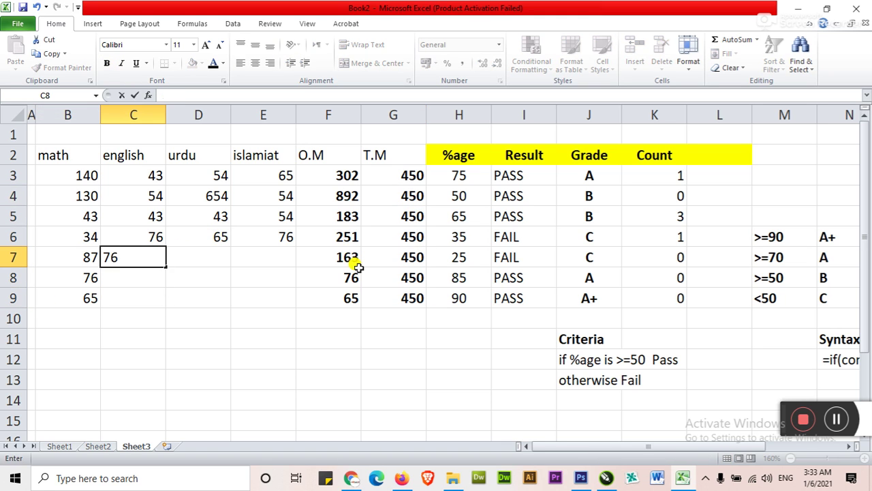
{"action": "type", "text": "76"}
{"action": "key", "text": "Return"}
{"action": "type", "text": "67"}
{"action": "key", "text": "Tab"}
Enter the urdu marks 87, 76, 76 and 76 in D6:D9.
{"action": "key", "text": "Up"}
{"action": "key", "text": "Up"}
{"action": "key", "text": "Up"}
{"action": "type", "text": "87"}
{"action": "key", "text": "Return"}
{"action": "type", "text": "76"}
{"action": "key", "text": "Return"}
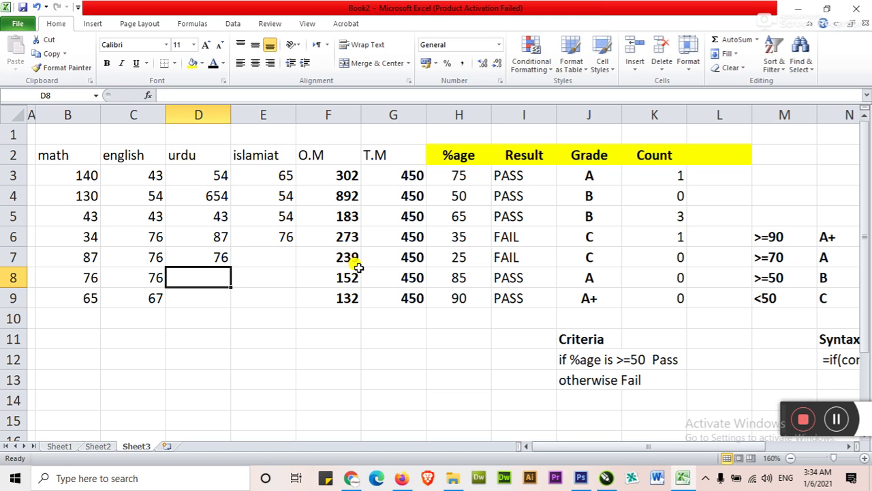
{"action": "type", "text": "76"}
{"action": "key", "text": "Return"}
{"action": "key", "text": "Tab"}
{"action": "type", "text": "76"}
{"action": "key", "text": "Tab"}
Enter the islamiat mark 87 in each of the cells E7:E9.
{"action": "key", "text": "Up"}
{"action": "key", "text": "Up"}
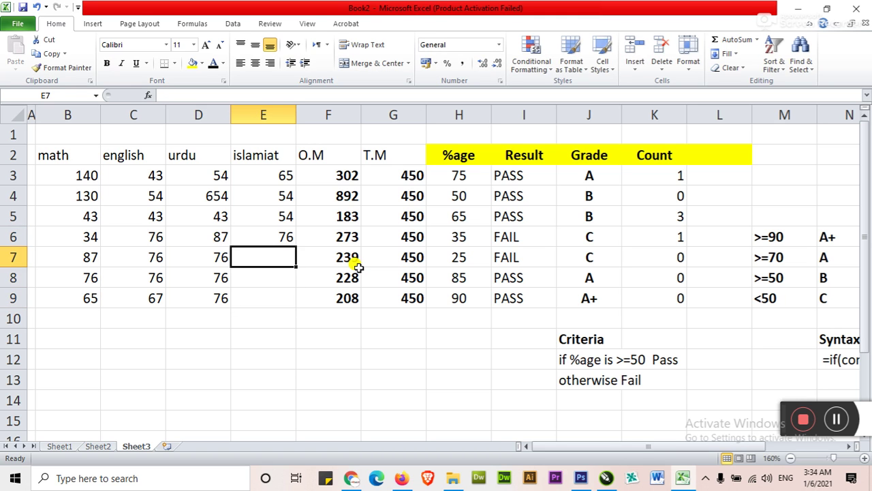
{"action": "type", "text": "87"}
{"action": "key", "text": "Return"}
{"action": "type", "text": "87"}
{"action": "key", "text": "Return"}
{"action": "type", "text": "87"}
{"action": "key", "text": "Tab"}
{"action": "key", "text": "Down"}
{"action": "key", "text": "Down"}
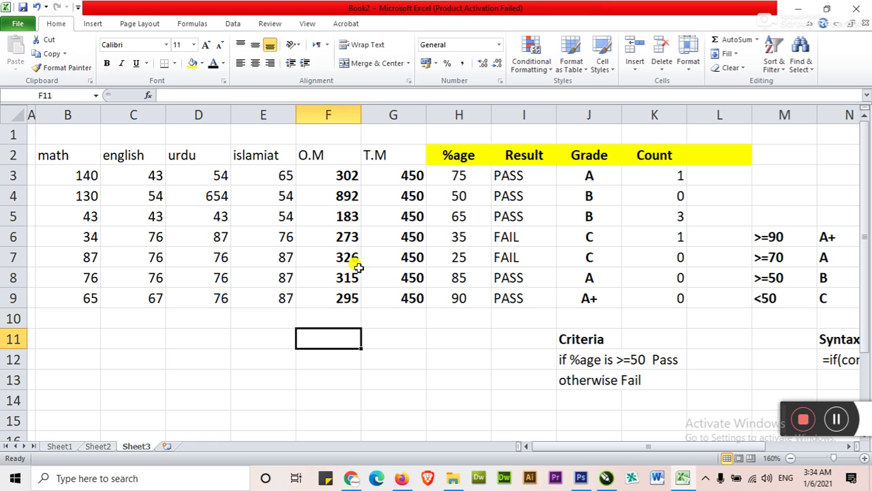
Inspect the COUNTIF formula in the Count column for row 5 without changing it.
{"action": "left_click", "coordinate": [667, 215]}
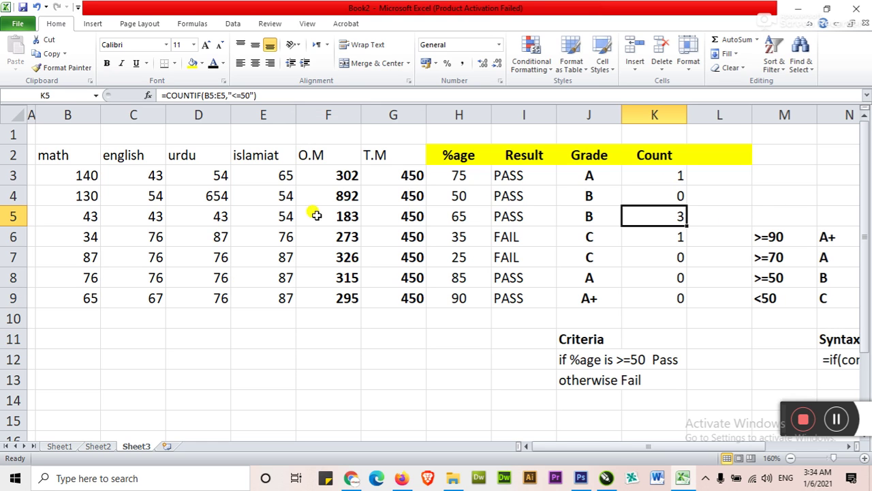
{"action": "double_click", "coordinate": [653, 216]}
{"action": "key", "text": "Escape"}
{"action": "left_click", "coordinate": [719, 237]}
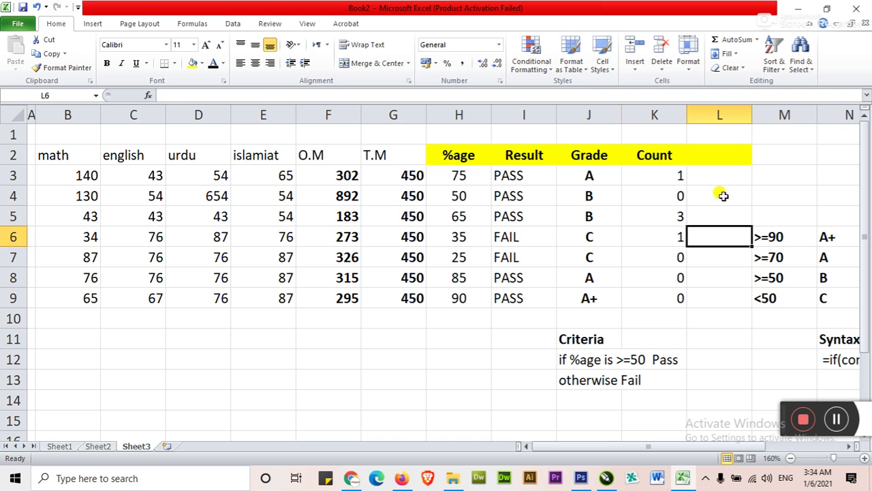
Enter the header Average in L2, beside the Count header.
{"action": "left_click", "coordinate": [716, 175]}
{"action": "scroll", "coordinate": [525, 447], "scroll_direction": "right", "scroll_amount": 1}
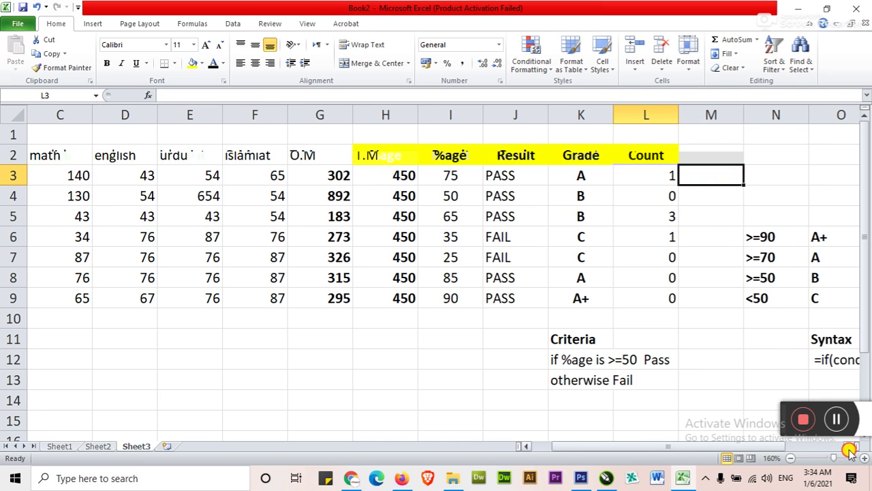
{"action": "left_click", "coordinate": [525, 446]}
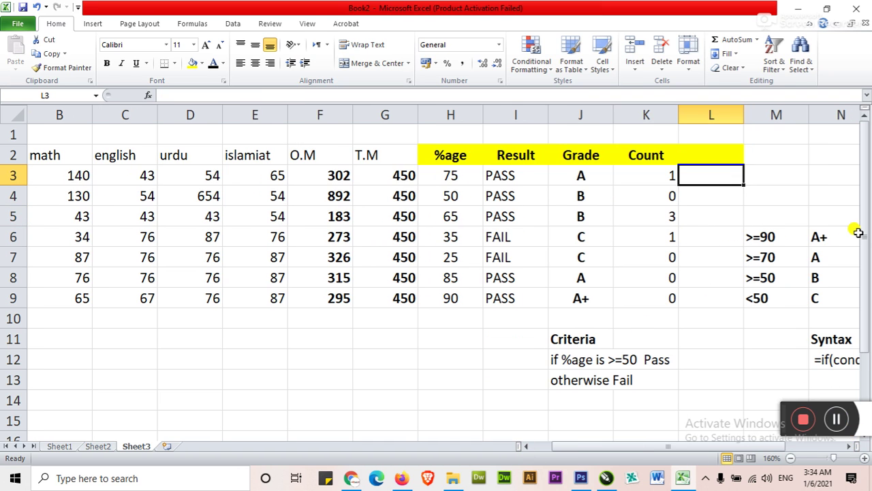
{"action": "key", "text": "Up"}
{"action": "type", "text": "Averg"}
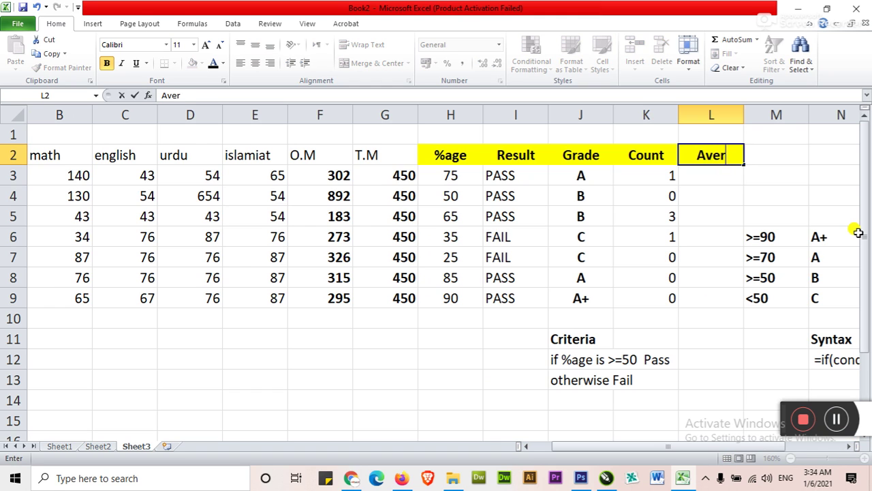
Enter the formula =average(b3:e3) in L3 to average the row 3 subject marks.
{"action": "type", "text": "="}
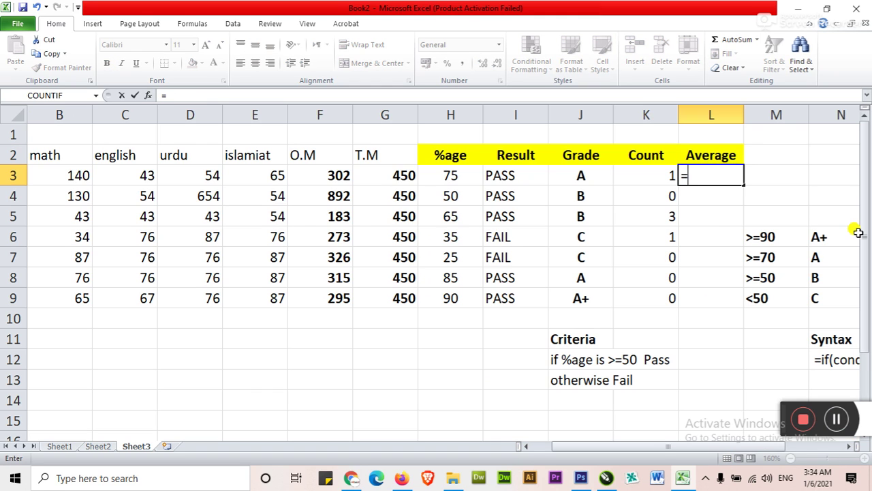
{"action": "type", "text": "average("}
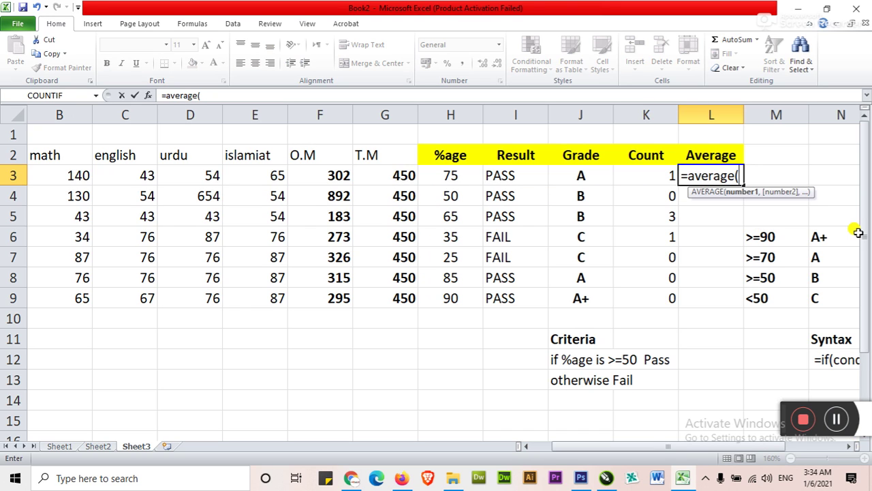
{"action": "type", "text": "b3:"}
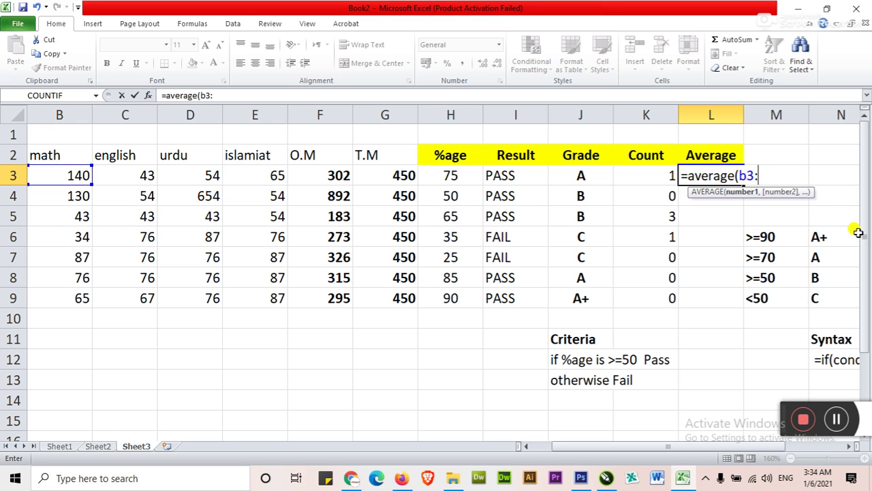
{"action": "type", "text": "e3)"}
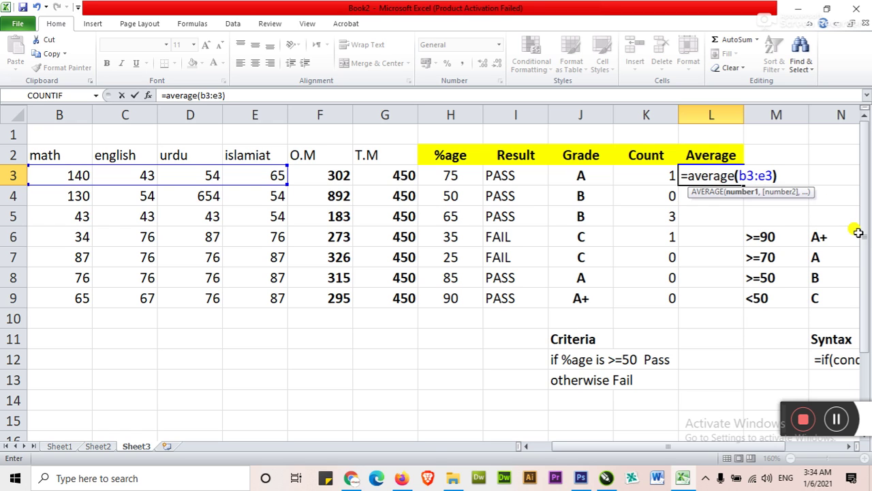
{"action": "key", "text": "ctrl+Return"}
Fill the AVERAGE formula from L3 down to L9.
{"action": "key", "text": "ctrl+c"}
{"action": "key", "text": "Down"}
{"action": "key", "text": "Down"}
{"action": "key", "text": "Right"}
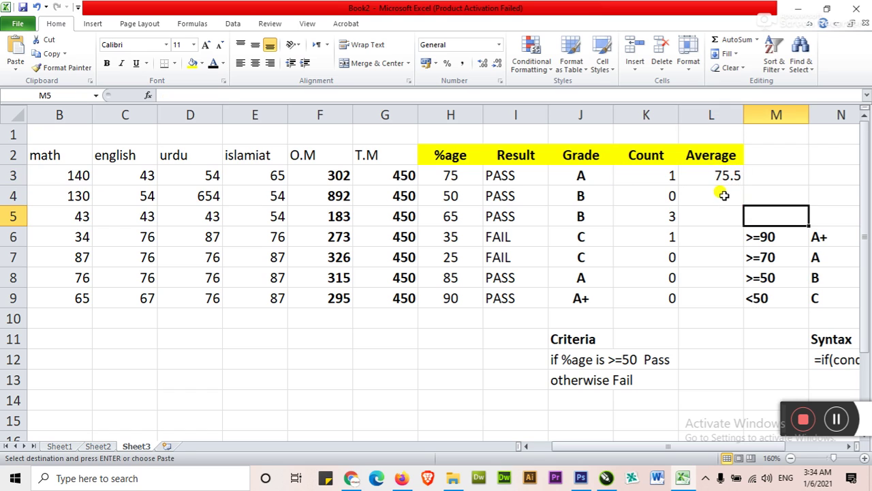
{"action": "left_click", "coordinate": [729, 175]}
{"action": "left_click_drag", "start_coordinate": [743, 185], "coordinate": [730, 300]}
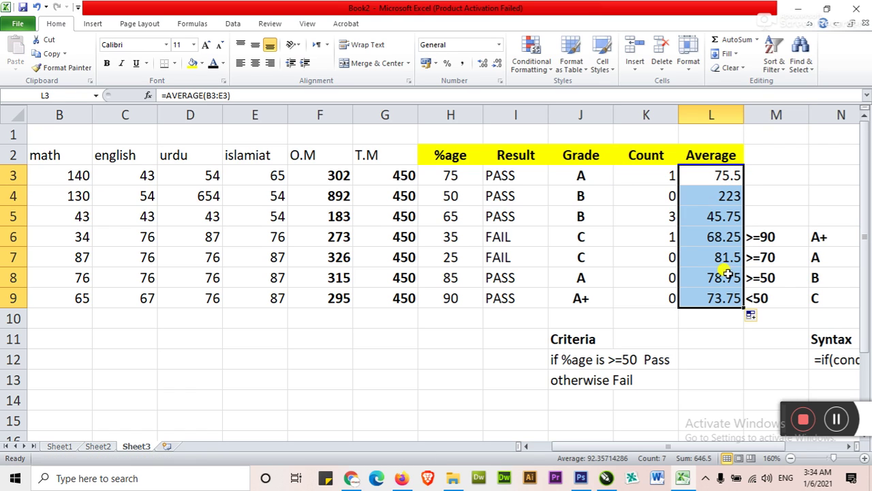
Check the Average column's formulas cell by cell from L3 to L9.
{"action": "left_click", "coordinate": [716, 175]}
{"action": "left_click", "coordinate": [714, 196]}
{"action": "left_click", "coordinate": [716, 217]}
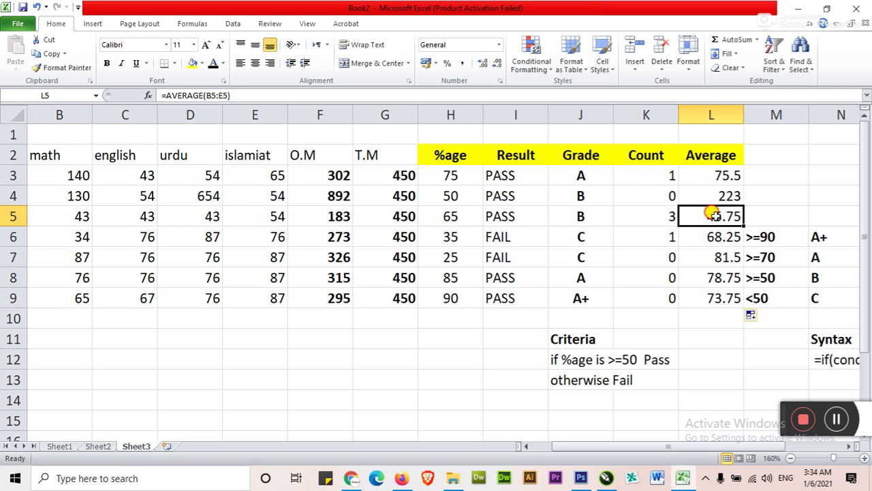
{"action": "left_click", "coordinate": [715, 238]}
{"action": "left_click", "coordinate": [716, 257]}
{"action": "left_click", "coordinate": [714, 278]}
{"action": "left_click", "coordinate": [714, 293]}
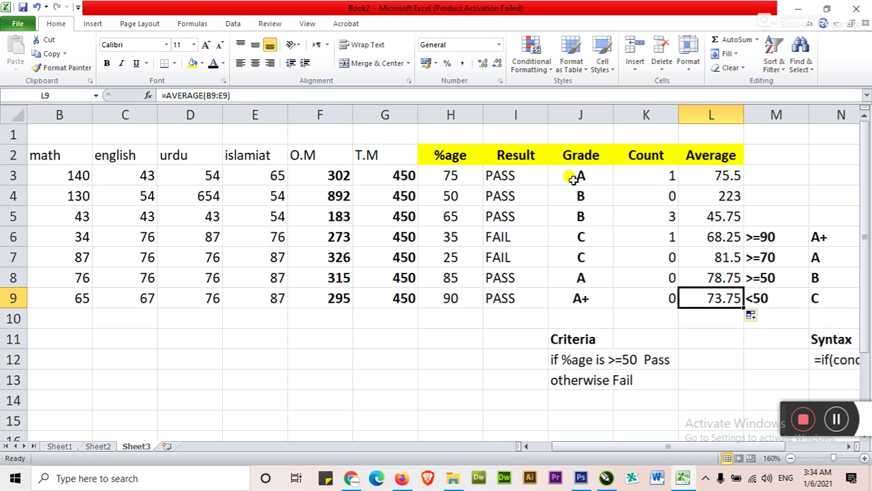
Insert two new sheet columns between the %age and Result columns.
{"action": "left_click", "coordinate": [496, 176]}
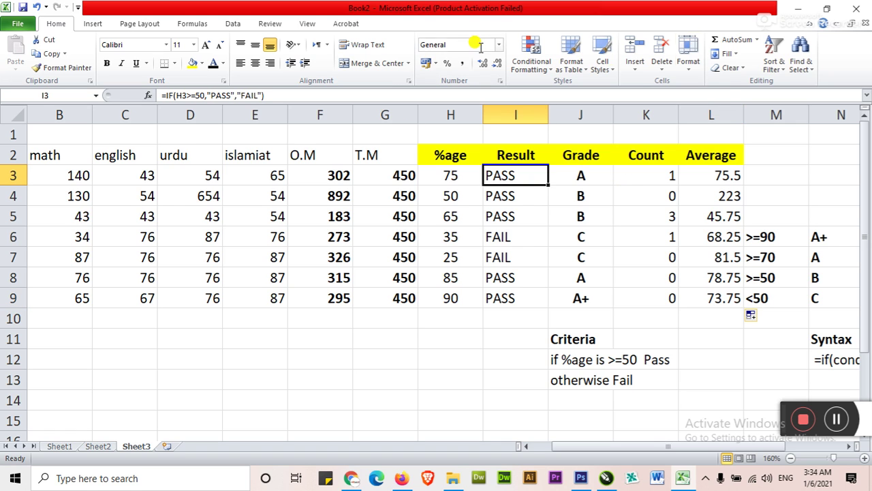
{"action": "left_click", "coordinate": [634, 69]}
{"action": "left_click", "coordinate": [642, 116]}
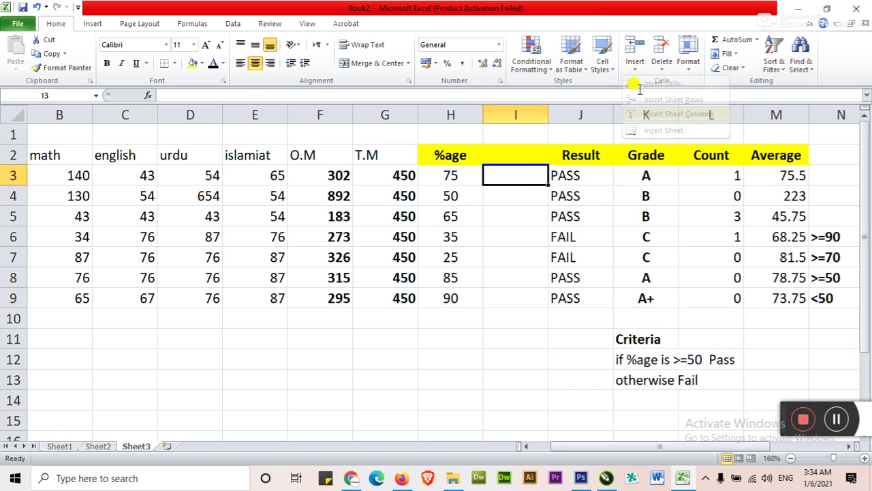
{"action": "left_click", "coordinate": [634, 64]}
{"action": "left_click", "coordinate": [648, 114]}
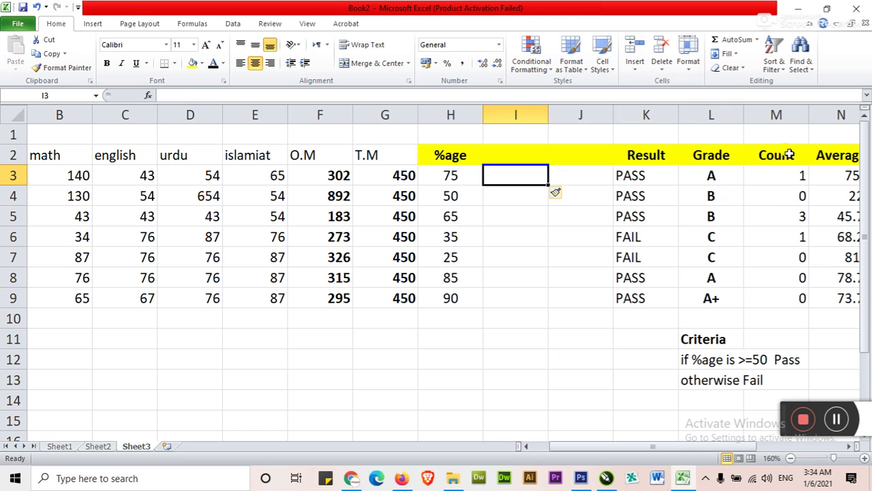
Move the Count and Average columns from M2:N9 into the empty columns at I2:J9.
{"action": "left_click_drag", "start_coordinate": [779, 155], "coordinate": [848, 300]}
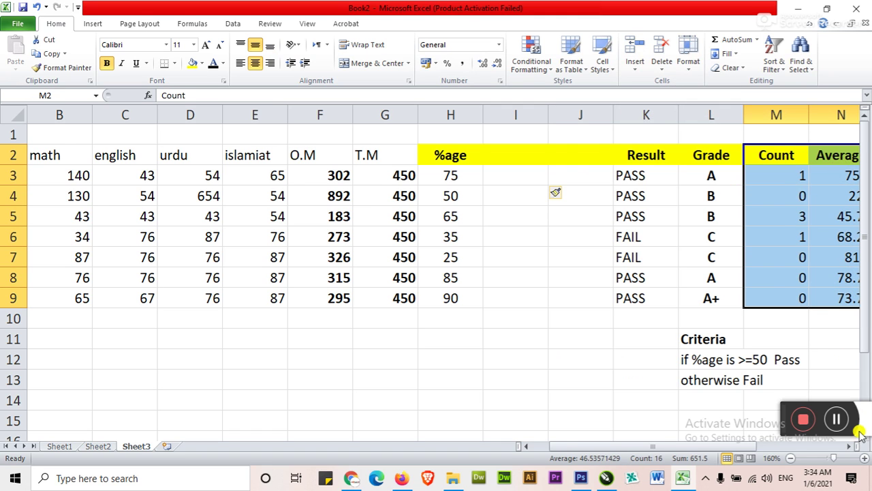
{"action": "left_click", "coordinate": [849, 445]}
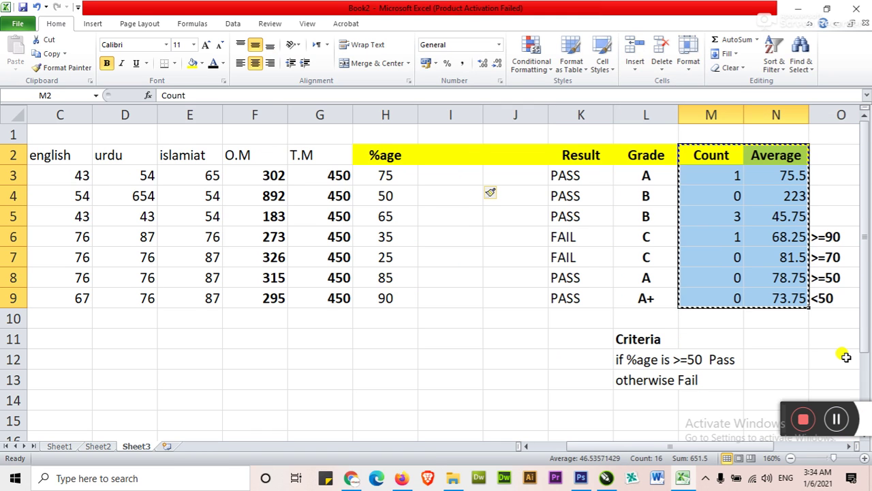
{"action": "key", "text": "ctrl+x"}
{"action": "key", "text": "Left"}
{"action": "key", "text": "Left"}
{"action": "key", "text": "Left"}
{"action": "key", "text": "Left"}
{"action": "key", "text": "Return"}
{"action": "key", "text": "Right"}
{"action": "key", "text": "Right"}
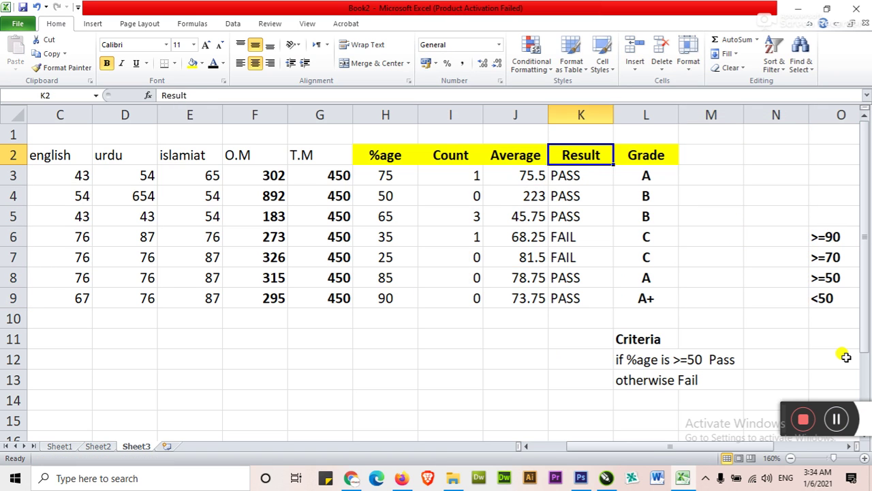
Copy the %age header's formatting onto the math to T.M headers in B2:G2 with Format Painter.
{"action": "key", "text": "Left"}
{"action": "key", "text": "Left"}
{"action": "key", "text": "Left"}
{"action": "key", "text": "Left"}
{"action": "key", "text": "Left"}
{"action": "key", "text": "Left"}
{"action": "key", "text": "Left"}
{"action": "key", "text": "Left"}
{"action": "key", "text": "Left"}
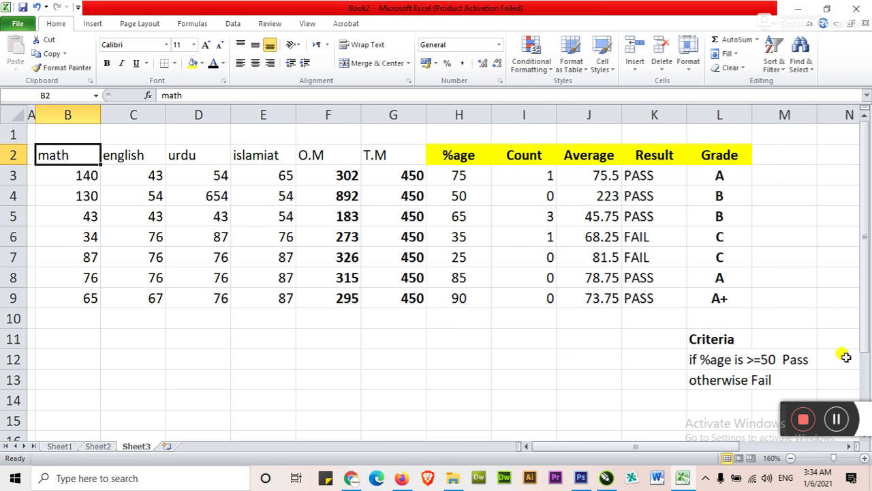
{"action": "left_click", "coordinate": [481, 165]}
{"action": "left_click", "coordinate": [63, 68]}
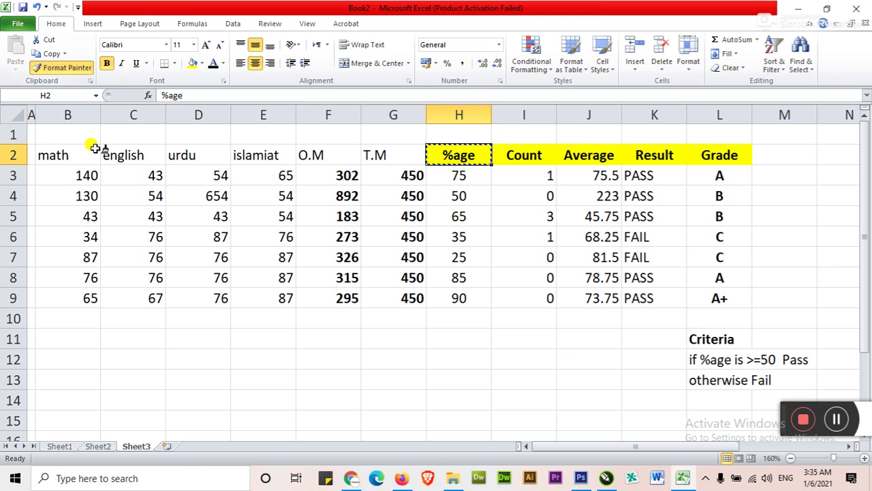
{"action": "mouse_move", "coordinate": [66, 154]}
{"action": "left_mouse_down"}
{"action": "mouse_move", "coordinate": [398, 157]}
{"action": "mouse_move", "coordinate": [399, 288]}
{"action": "left_mouse_up"}
{"action": "left_click", "coordinate": [436, 354]}
Review the %age, Count, Average, Result and Grade columns of the marks table one after another.
{"action": "left_click_drag", "start_coordinate": [443, 176], "coordinate": [461, 305]}
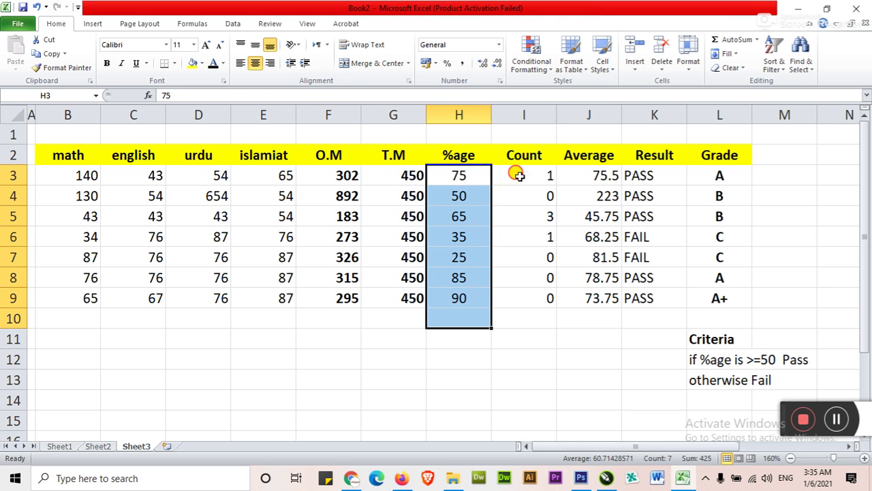
{"action": "left_click_drag", "start_coordinate": [517, 173], "coordinate": [518, 304]}
{"action": "left_click_drag", "start_coordinate": [573, 174], "coordinate": [602, 316]}
{"action": "left_click_drag", "start_coordinate": [653, 175], "coordinate": [655, 318]}
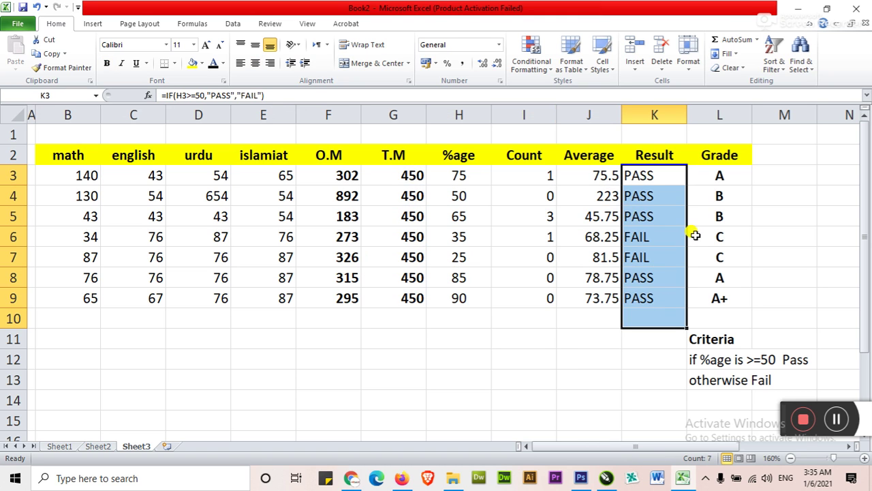
{"action": "left_click_drag", "start_coordinate": [707, 179], "coordinate": [724, 297]}
{"action": "left_click", "coordinate": [195, 334]}
{"action": "left_click", "coordinate": [59, 338]}
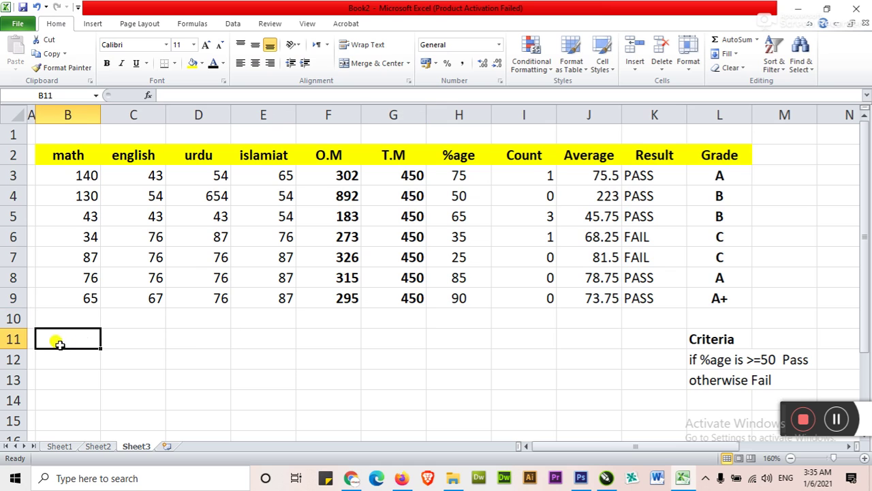
{"action": "left_click", "coordinate": [71, 364]}
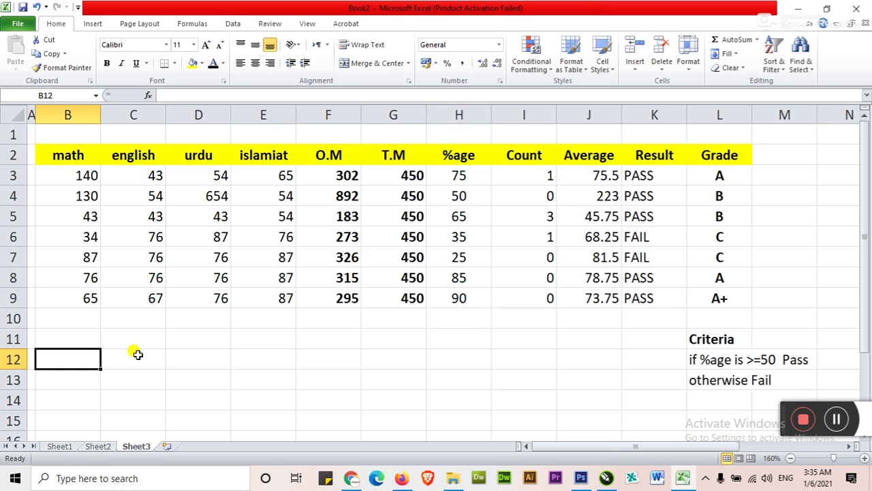